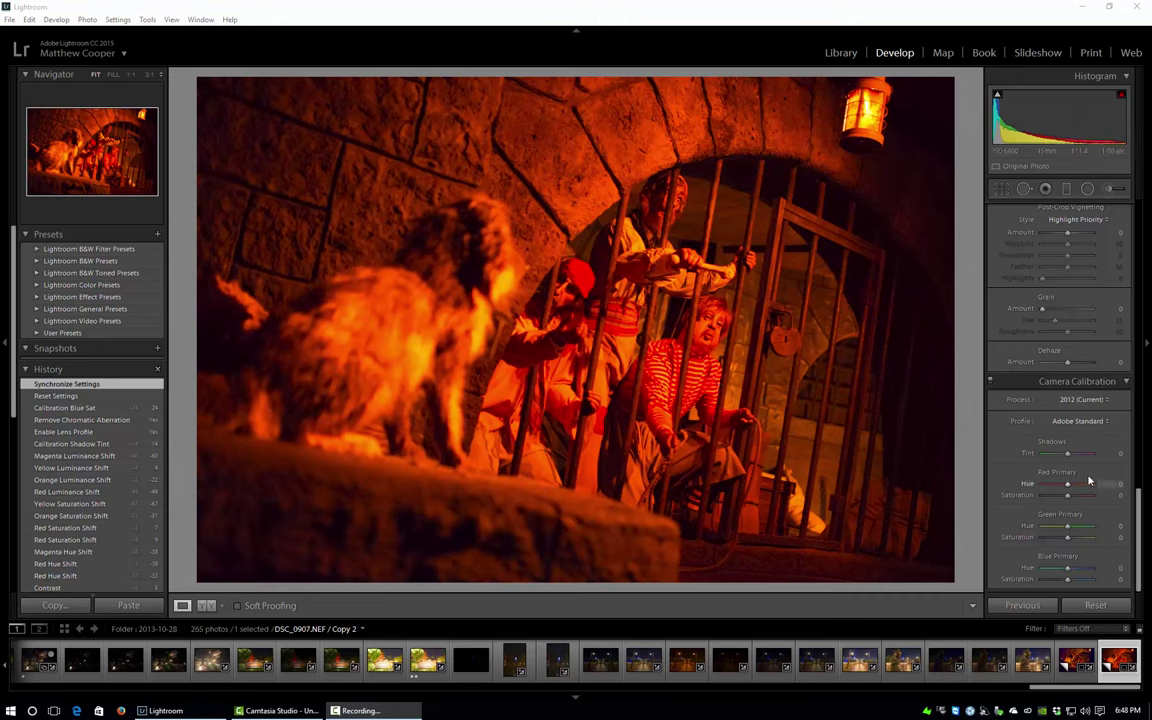
# Enable the lens profile corrections and chromatic aberration removal for the pirate jail photo.
pyautogui.scroll(1, 1141, 513)
pyautogui.scroll(4, 1060, 380)
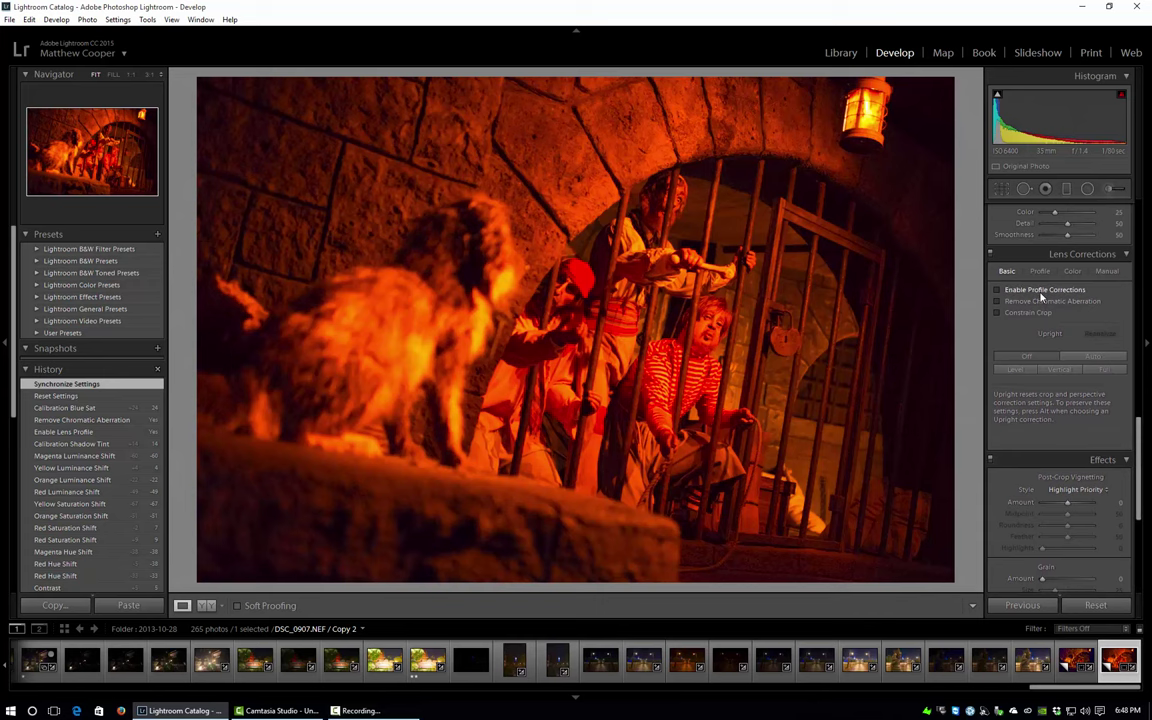
pyautogui.click(1040, 289)
pyautogui.click(1043, 301)
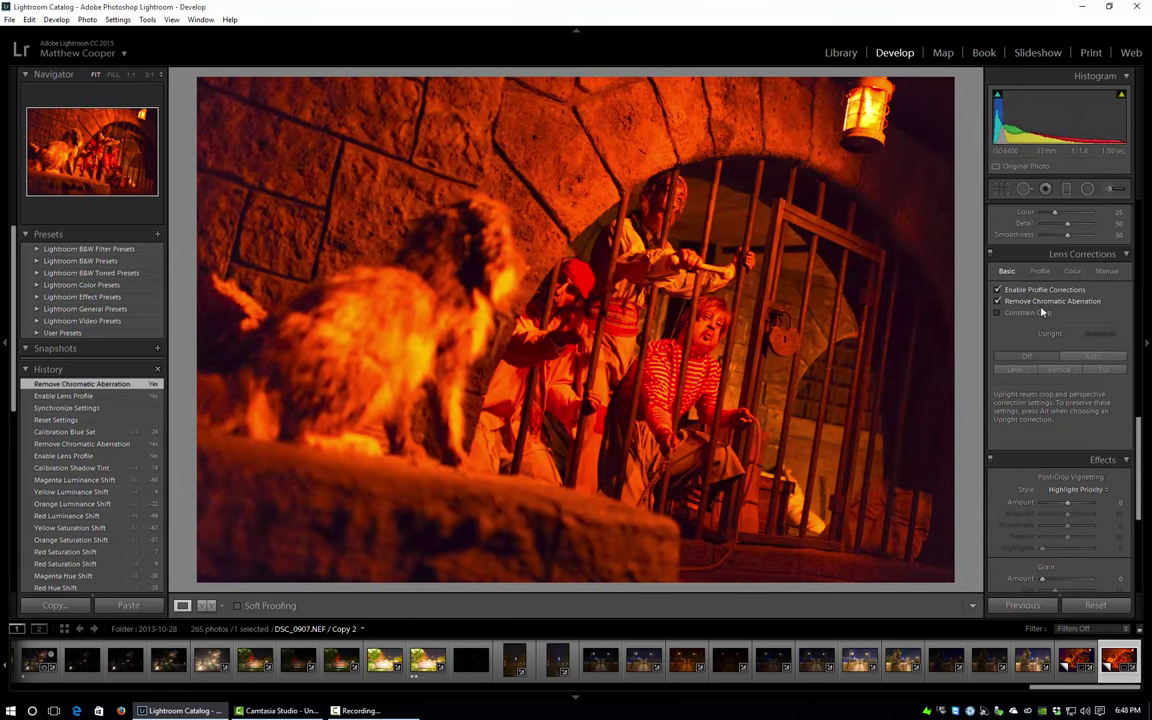
# Try the Auto and Daylight white balance presets on the photo.
pyautogui.moveTo(1135, 438); pyautogui.dragTo(1137, 178)
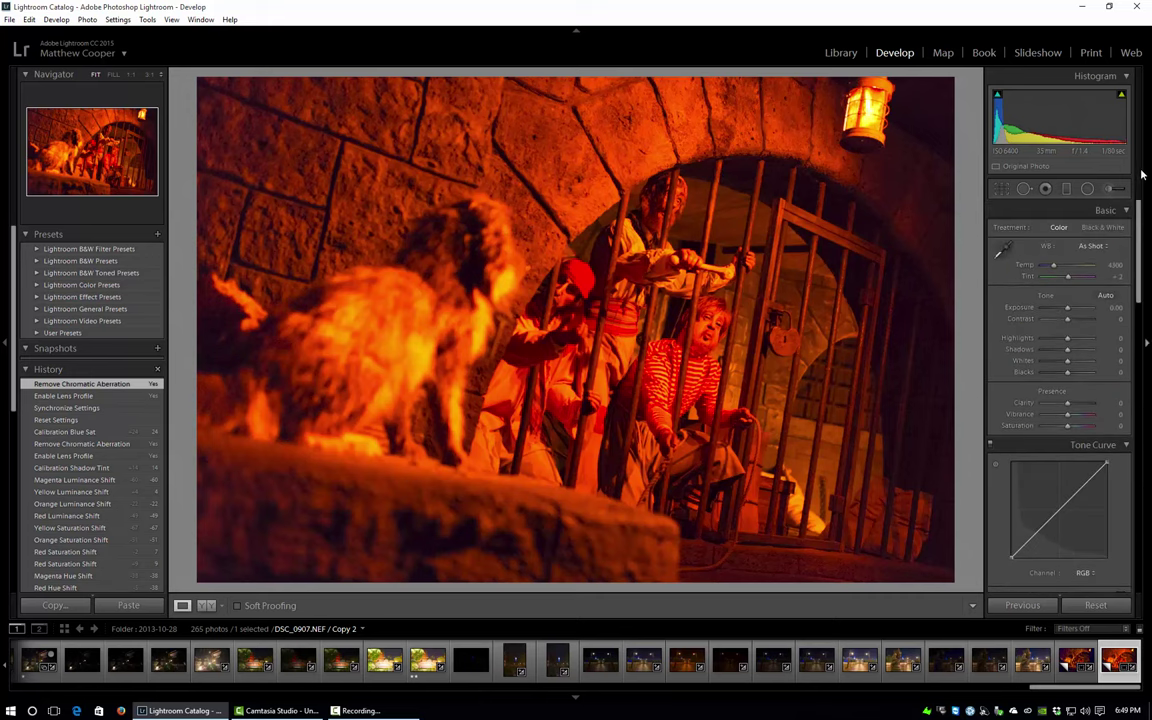
pyautogui.click(1089, 246)
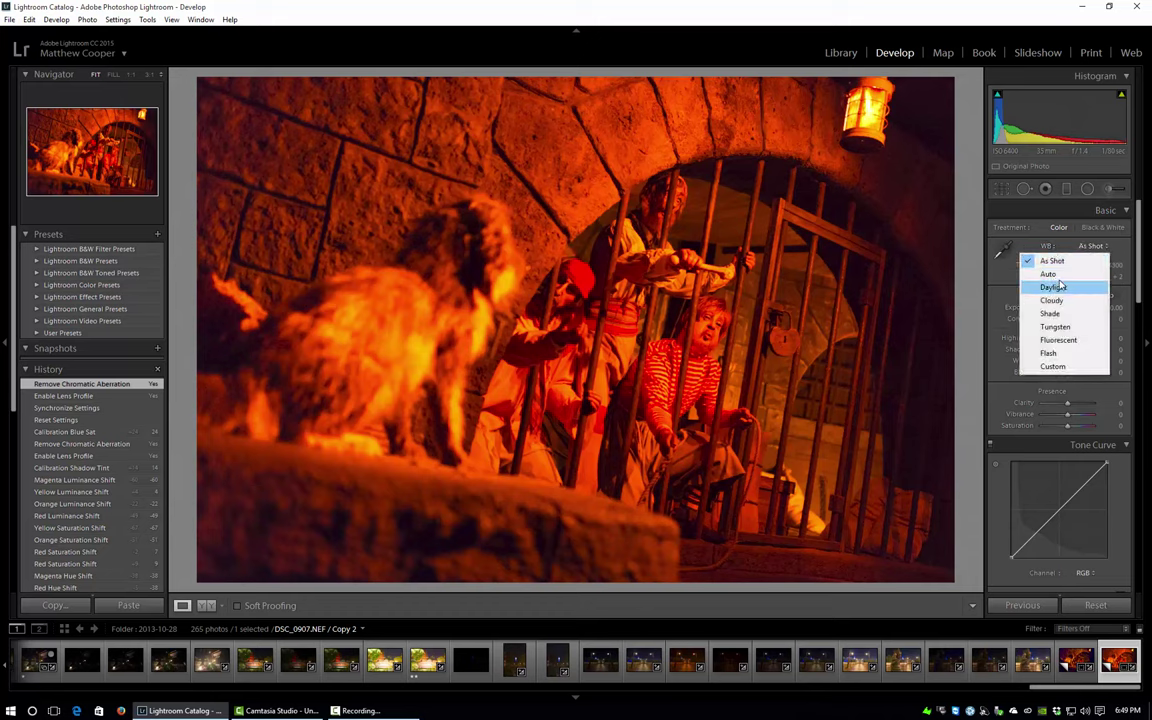
pyautogui.click(1050, 274)
pyautogui.click(1095, 246)
pyautogui.click(1070, 288)
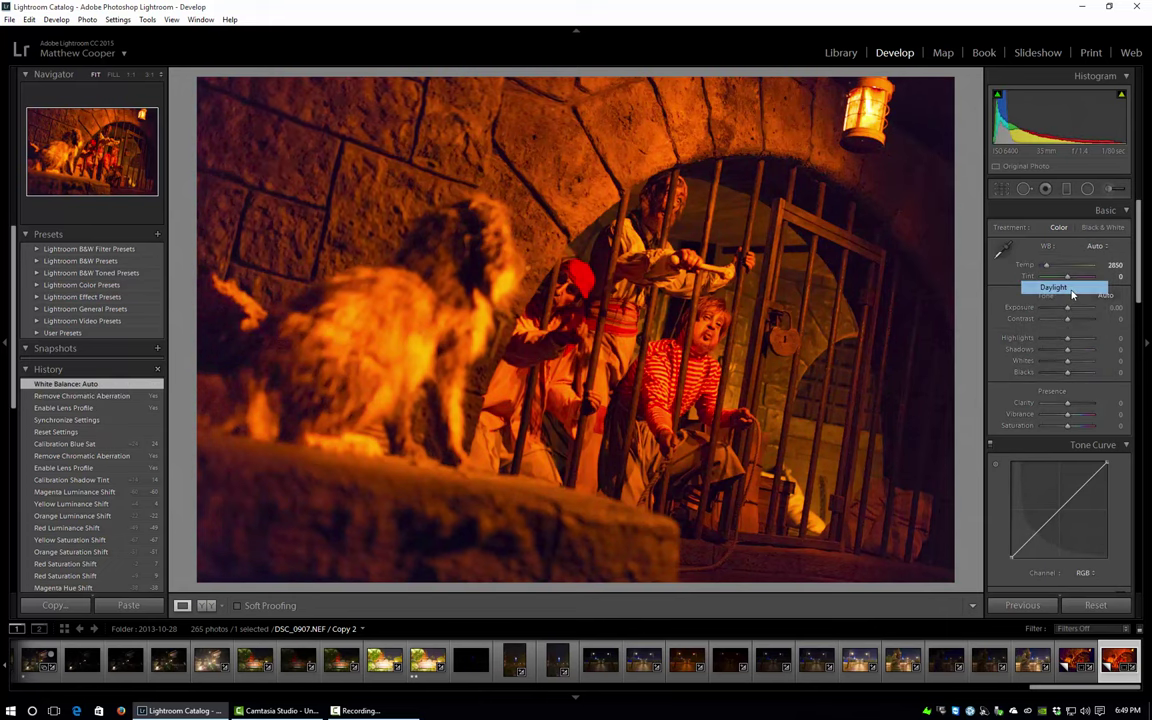
pyautogui.click(1090, 246)
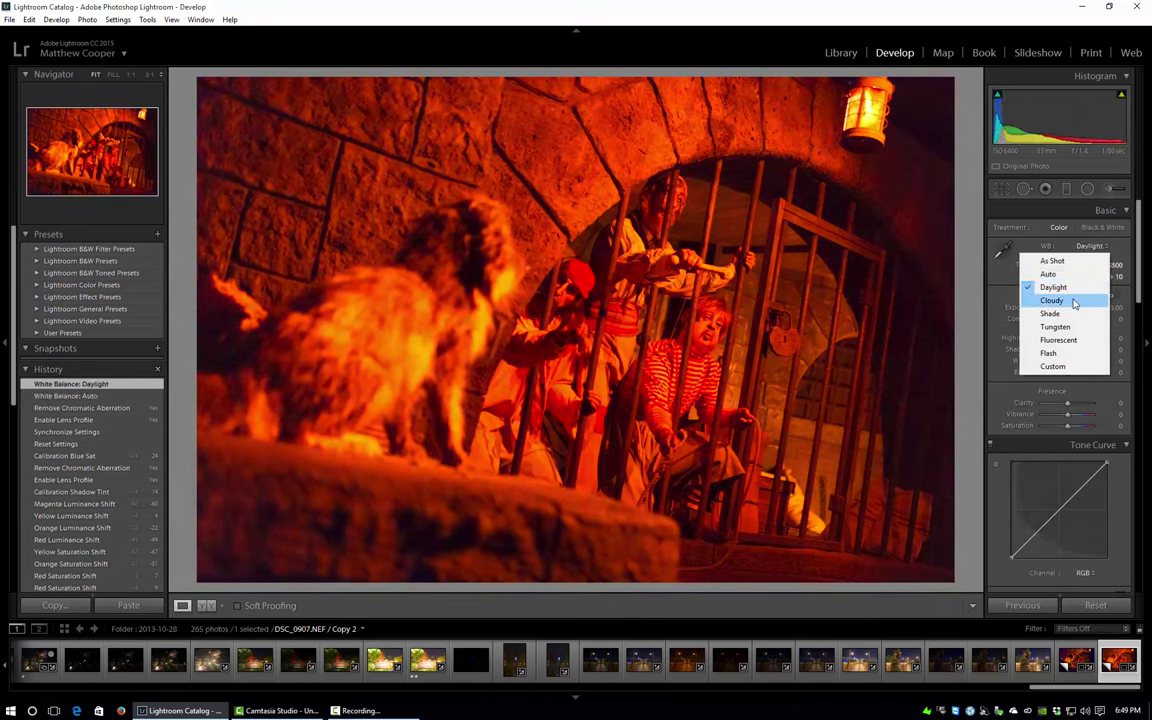
pyautogui.click(1090, 246)
# Switch the white balance to Custom with a temperature of 2000 and a tint of -39.
pyautogui.click(1090, 246)
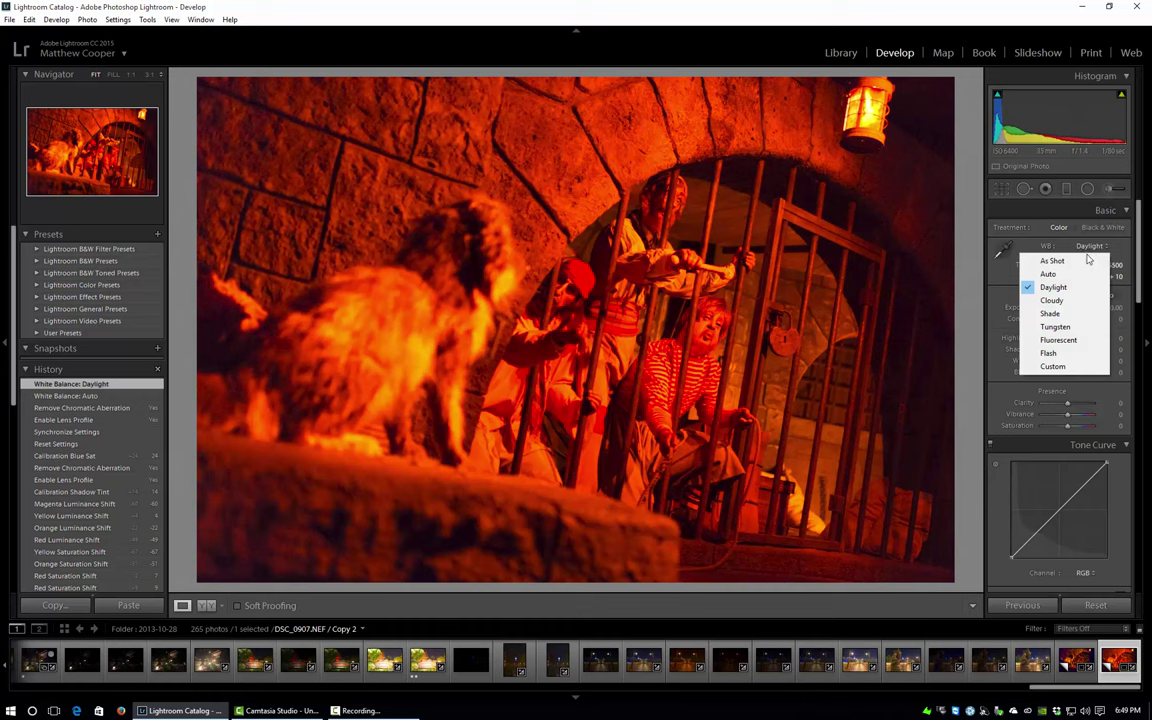
pyautogui.click(1052, 366)
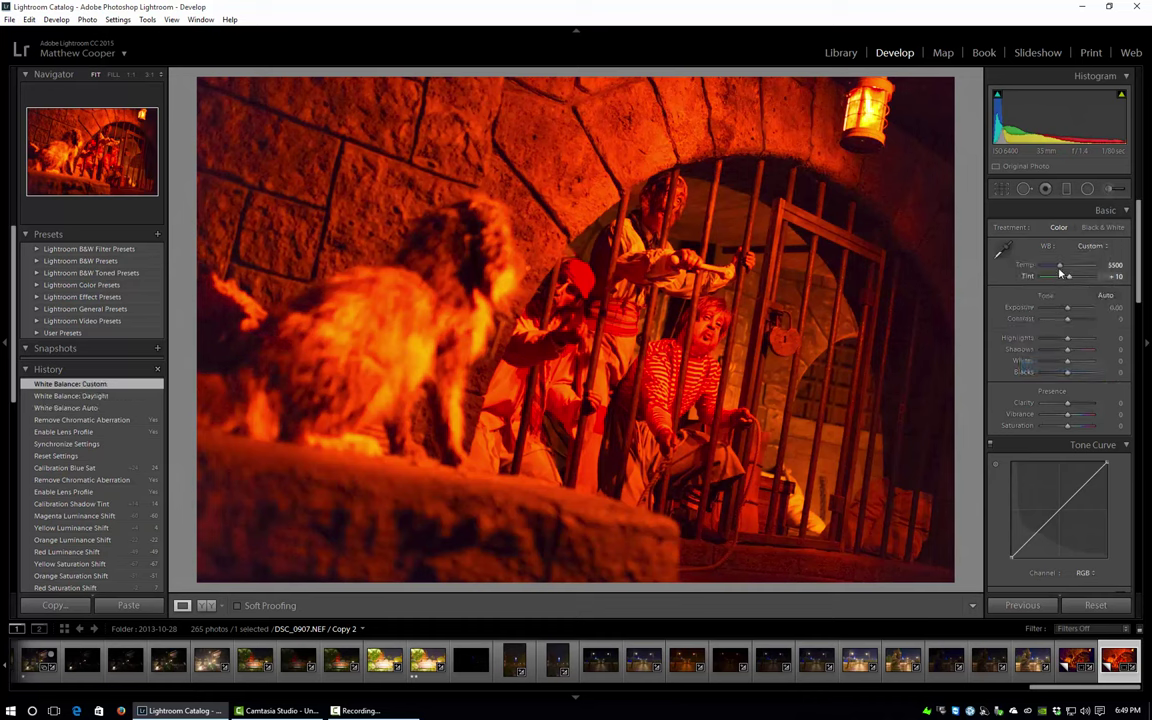
pyautogui.moveTo(1060, 273); pyautogui.dragTo(1041, 276)
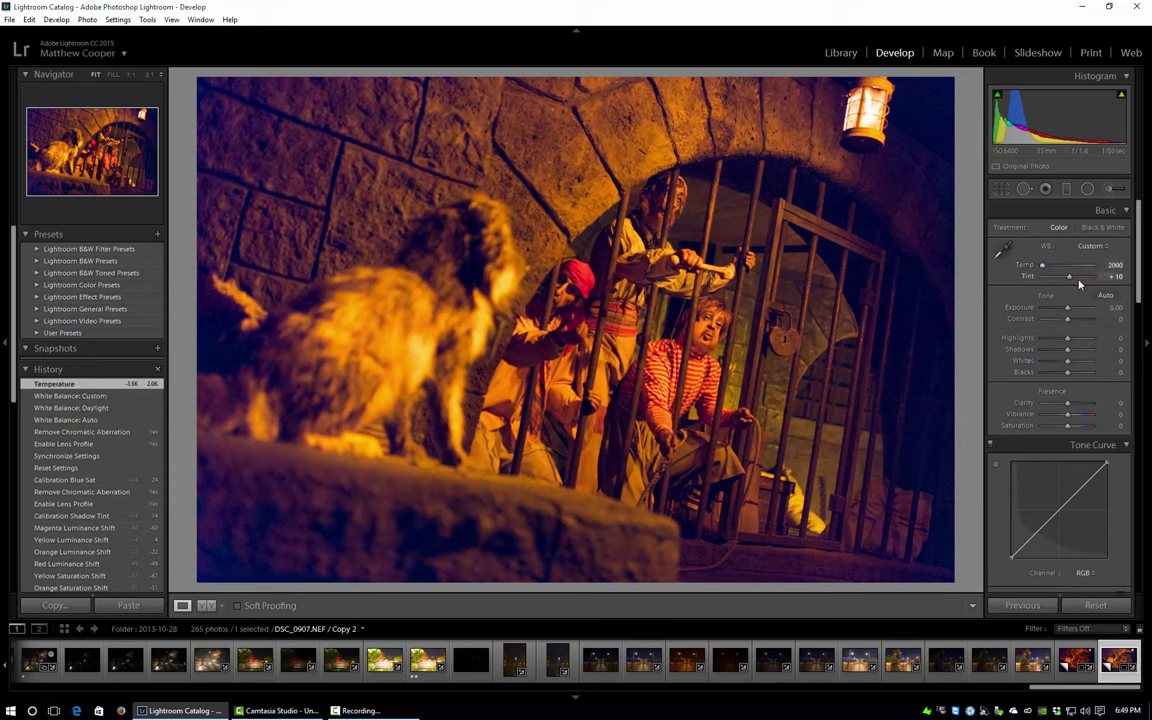
pyautogui.click(1107, 276)
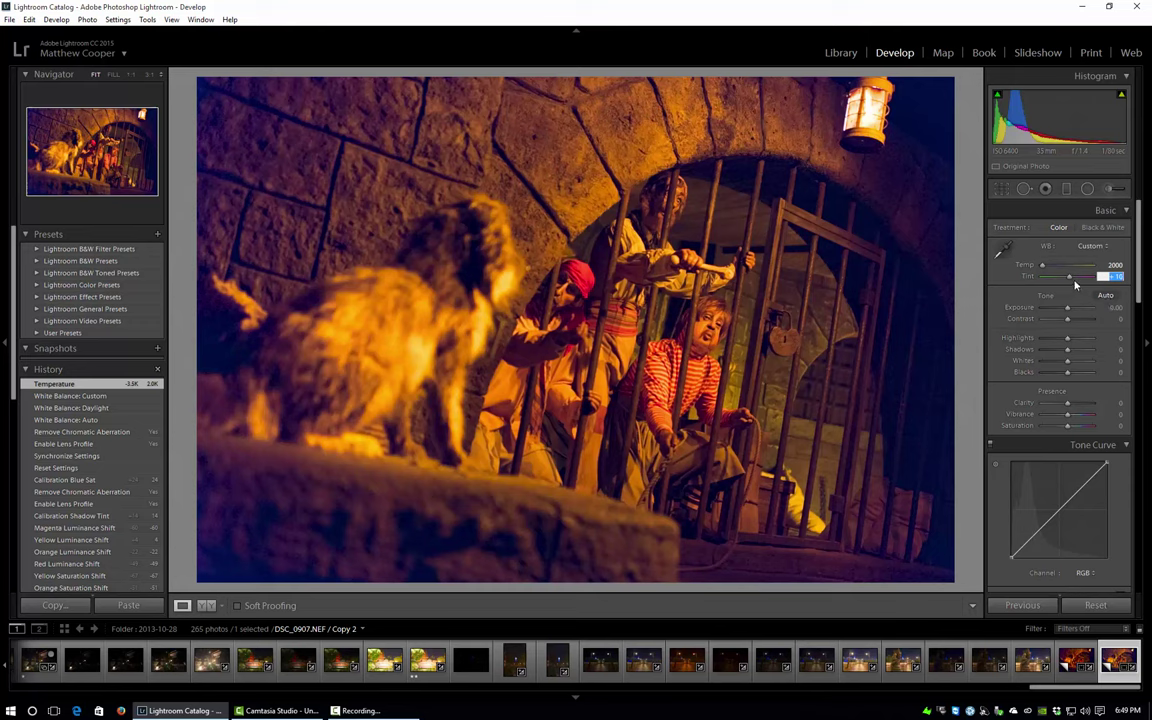
pyautogui.write('11')
pyautogui.press('Return')
pyautogui.moveTo(1069, 280); pyautogui.dragTo(1062, 283)
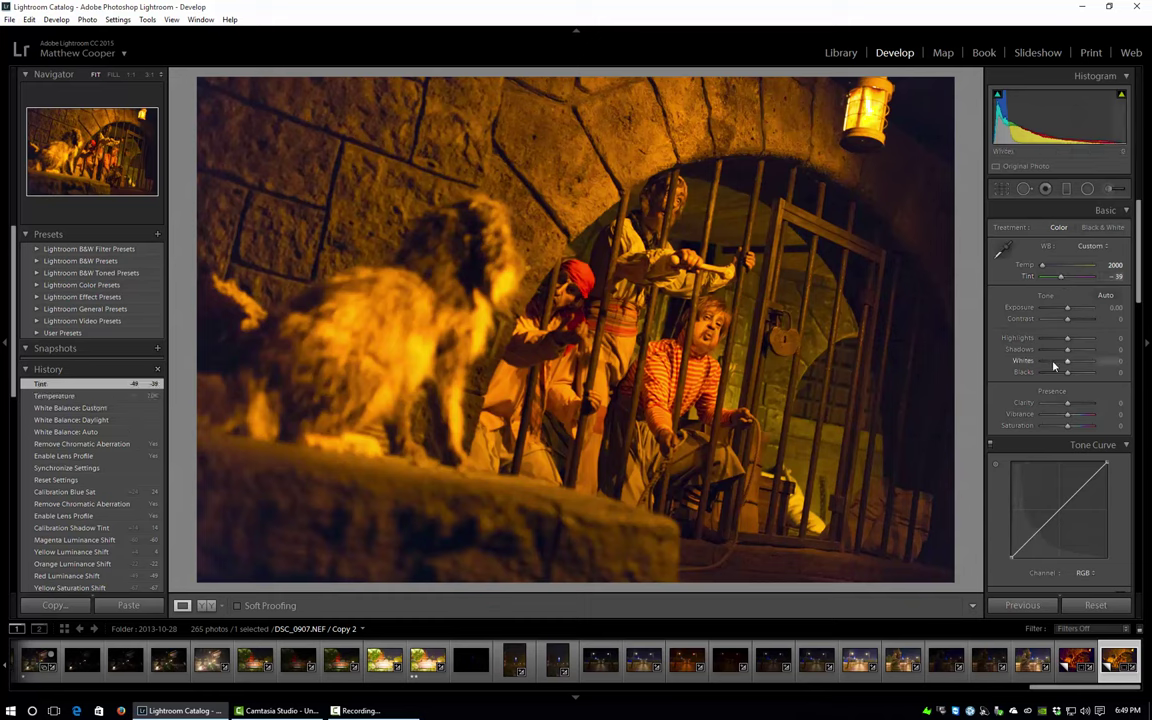
# Adjust the basic tone with Highlights at -38, Shadows at +52 and Blacks at -14.
pyautogui.moveTo(1058, 343); pyautogui.dragTo(1079, 352)
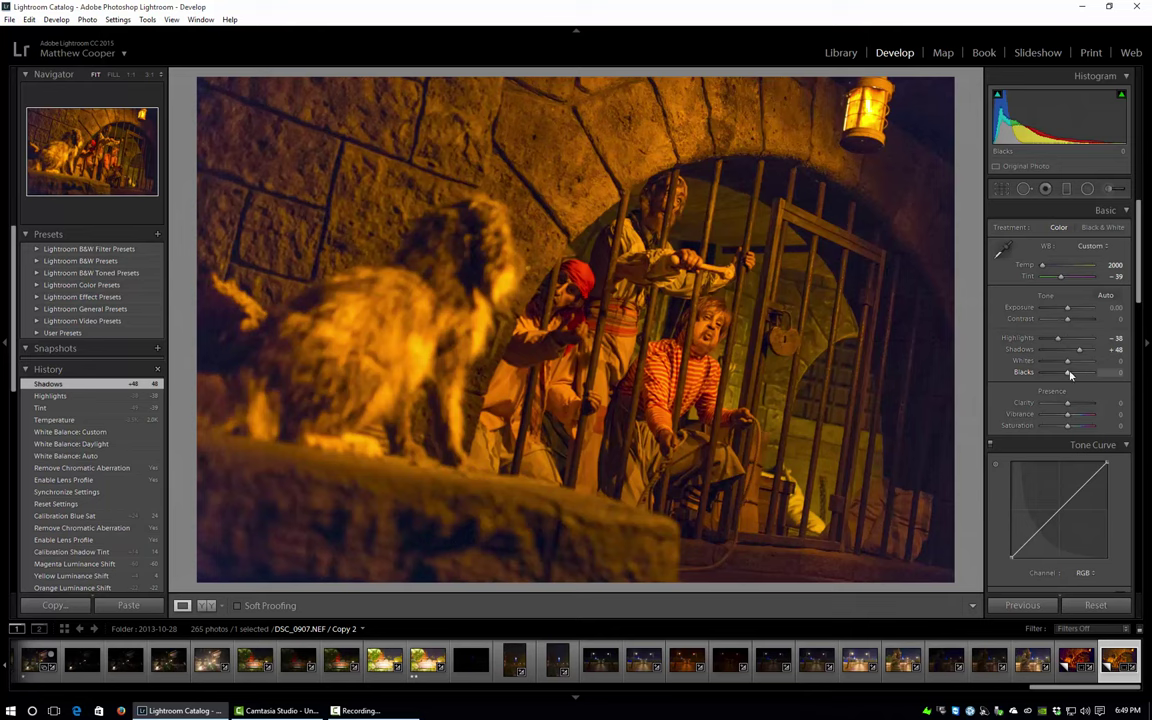
pyautogui.press('Down')
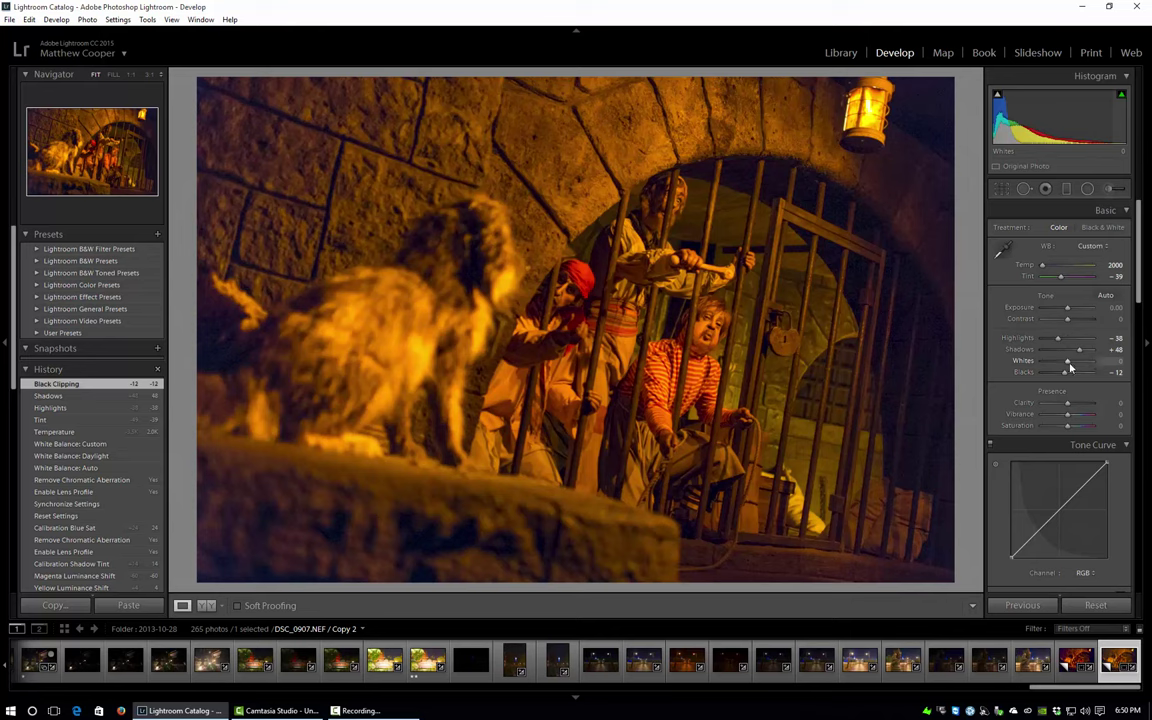
pyautogui.moveTo(1067, 375); pyautogui.dragTo(1081, 357)
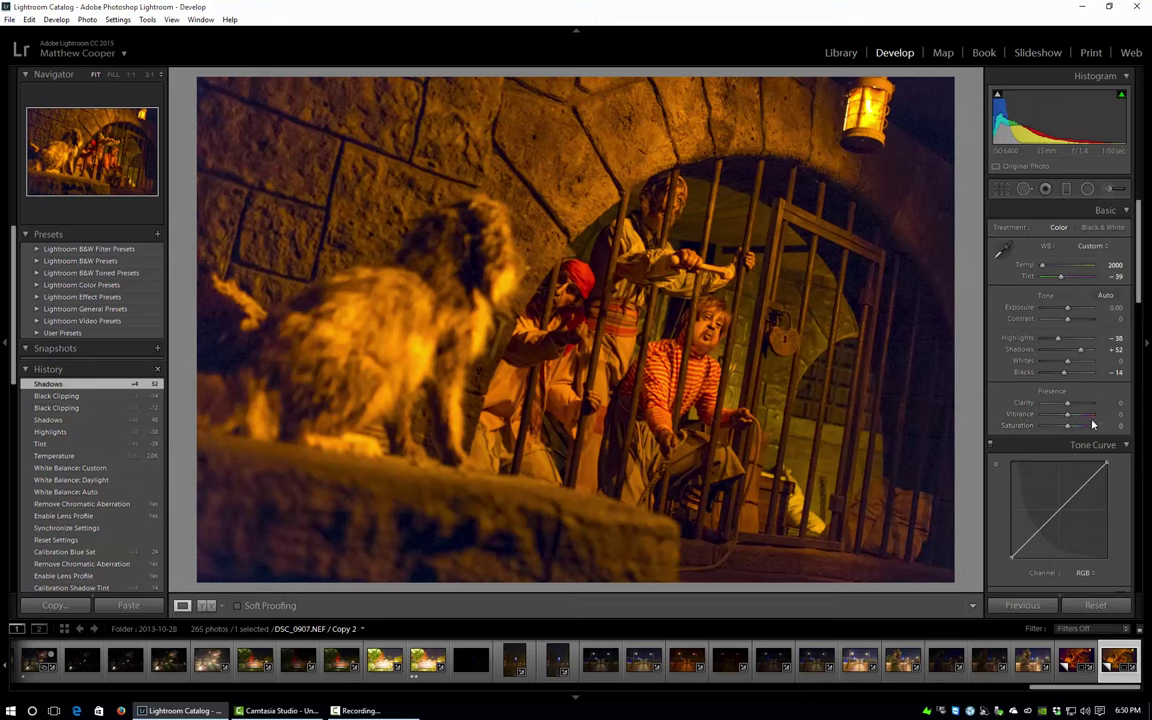
# Shift the HSL hue of Red to -38 and of Magenta to -36.
pyautogui.scroll(-6, 1114, 415)
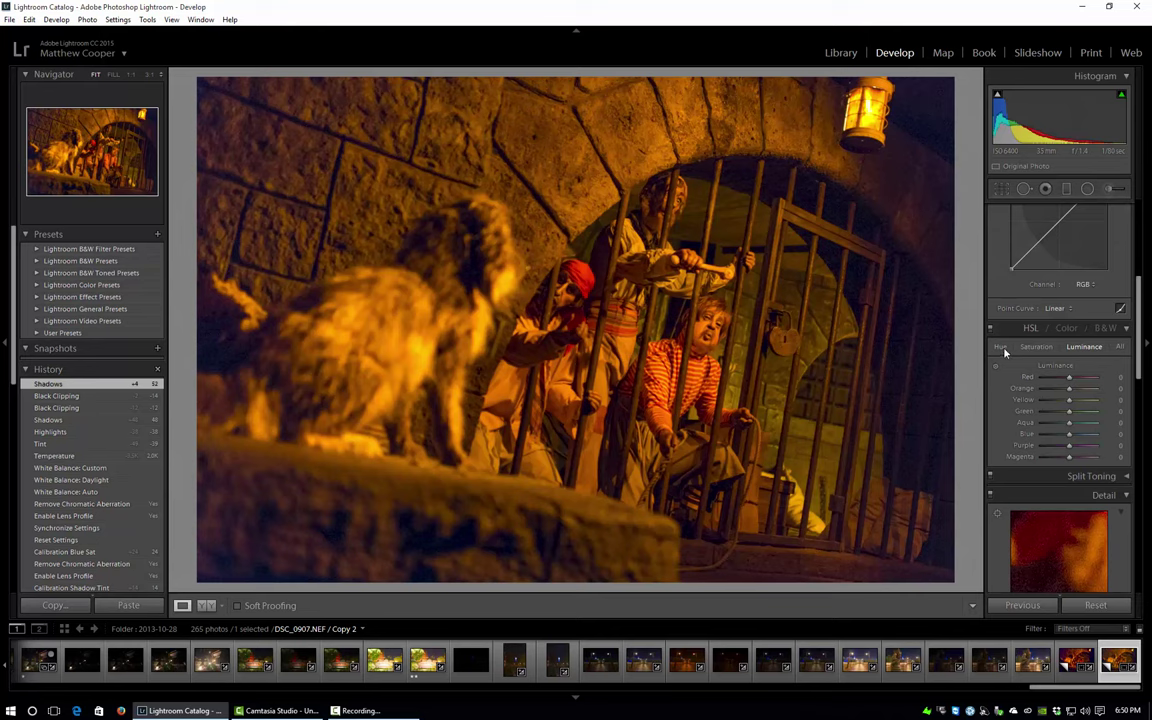
pyautogui.click(1002, 348)
pyautogui.moveTo(1069, 381); pyautogui.dragTo(1061, 381)
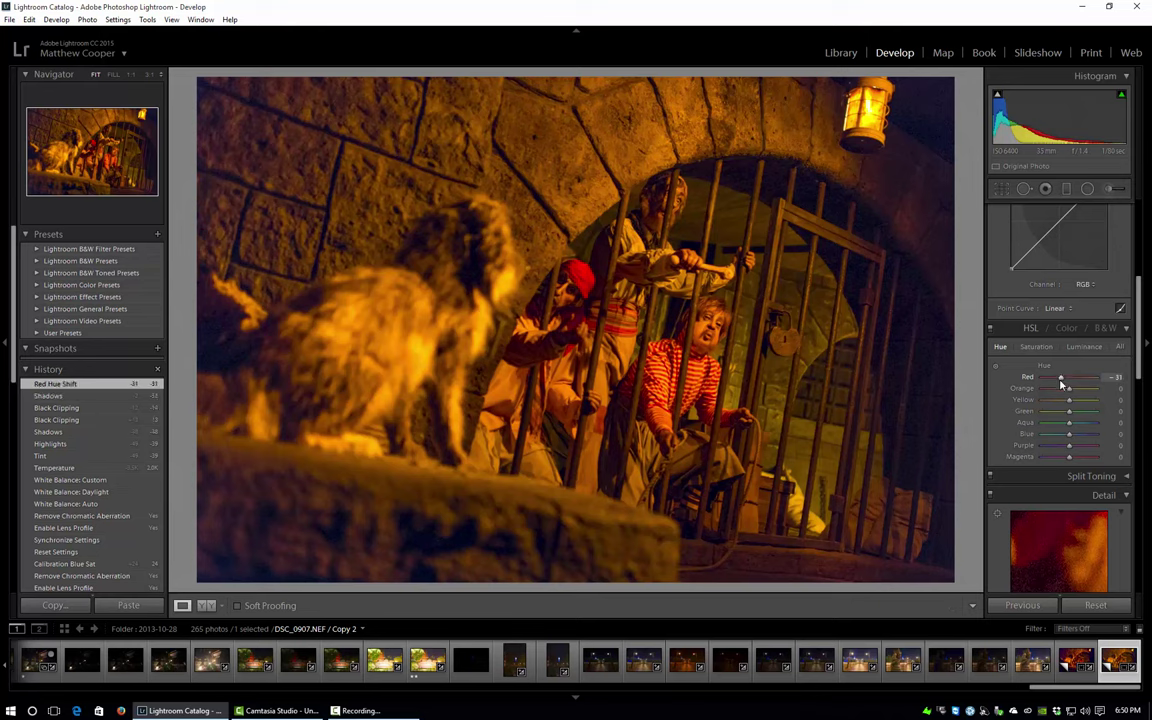
pyautogui.moveTo(1065, 383); pyautogui.dragTo(1061, 381)
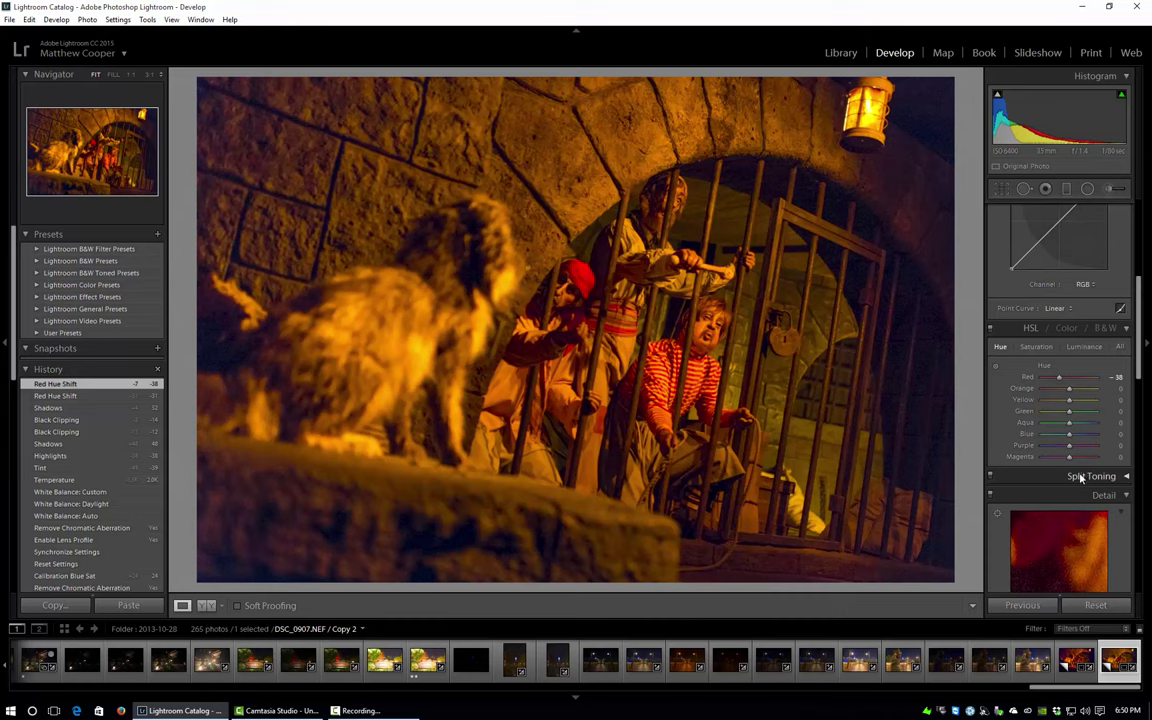
pyautogui.moveTo(1073, 459); pyautogui.dragTo(1063, 462)
pyautogui.moveTo(1062, 461); pyautogui.dragTo(1063, 462)
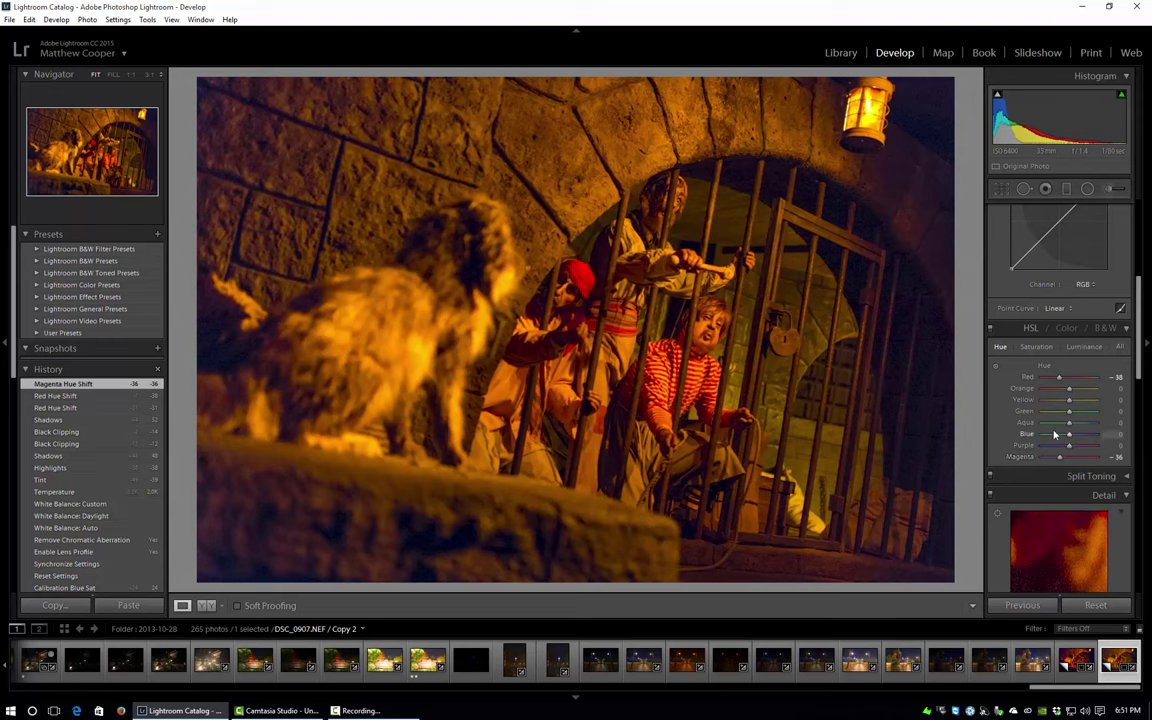
# Set the HSL saturation to -51 for Orange, -64 for Yellow and +7 for Red.
pyautogui.click(1037, 347)
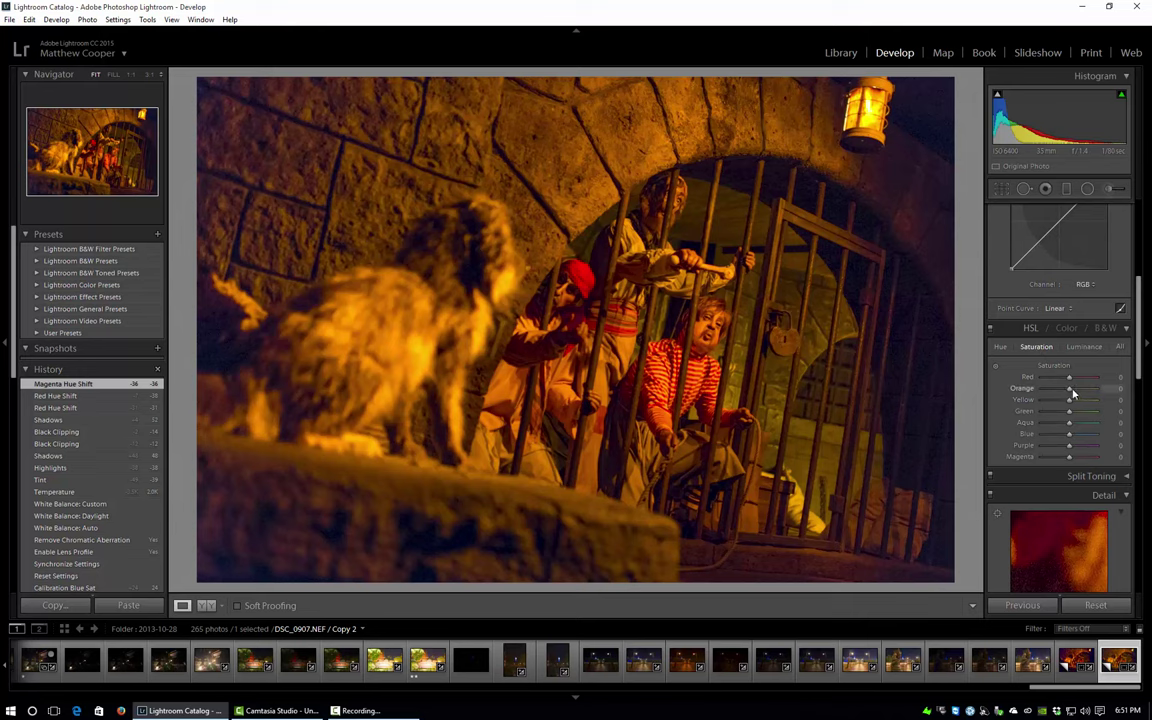
pyautogui.moveTo(1073, 393); pyautogui.dragTo(1061, 398)
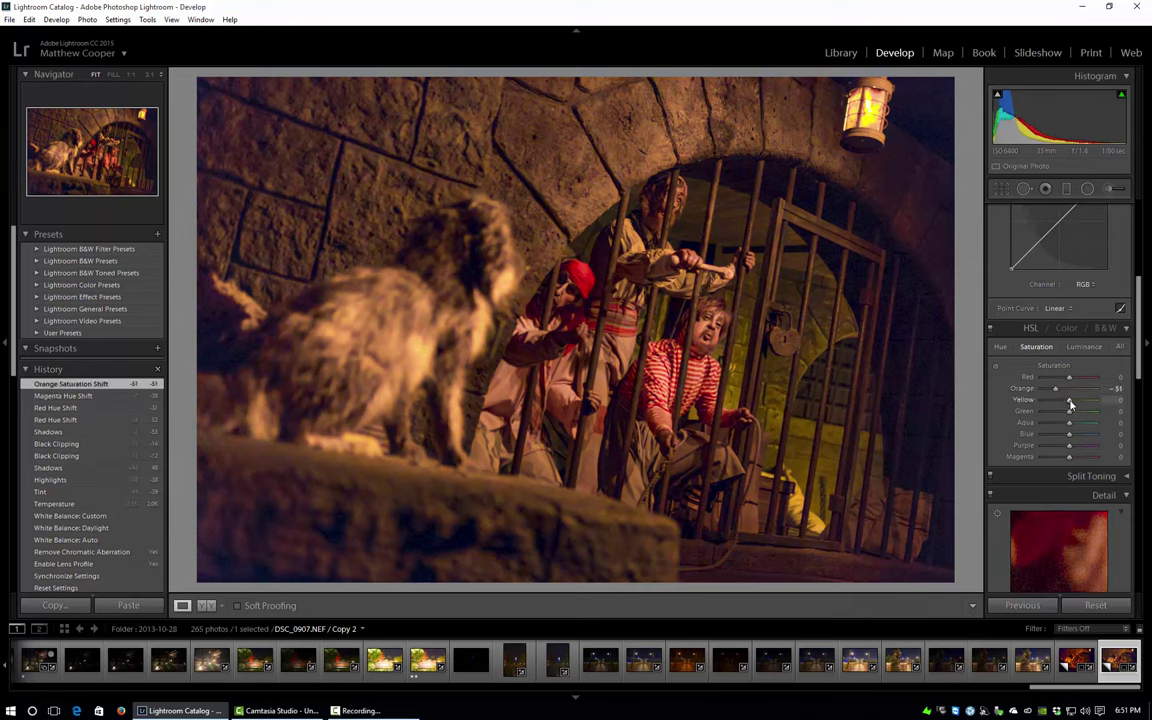
pyautogui.moveTo(1069, 400); pyautogui.dragTo(1053, 404)
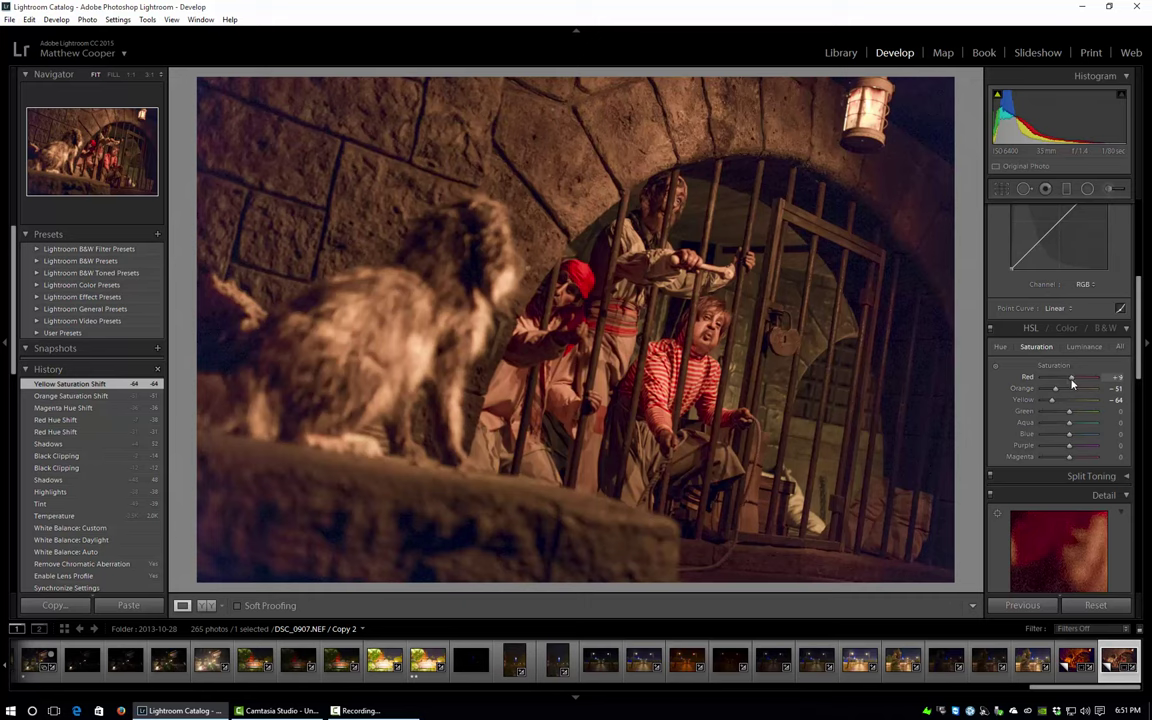
pyautogui.moveTo(1071, 383); pyautogui.dragTo(1071, 383)
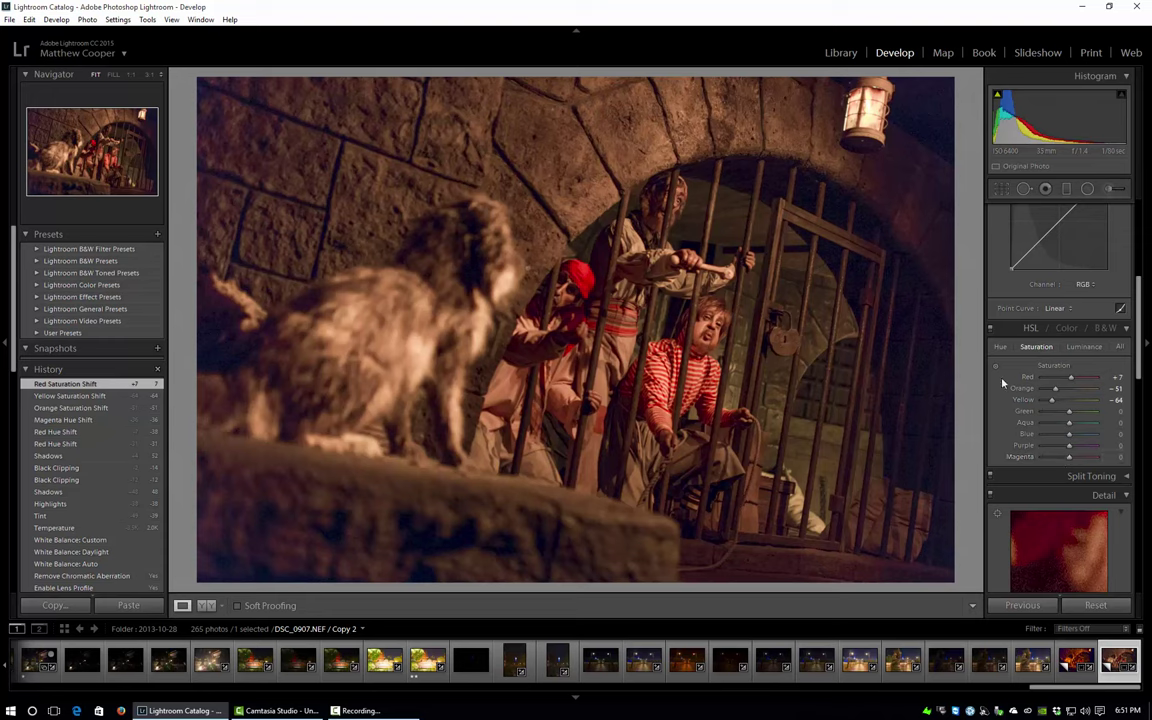
# Set the HSL luminance to -47 for Red, -22 for Orange, +2 for Yellow and -58 for Magenta.
pyautogui.click(1084, 347)
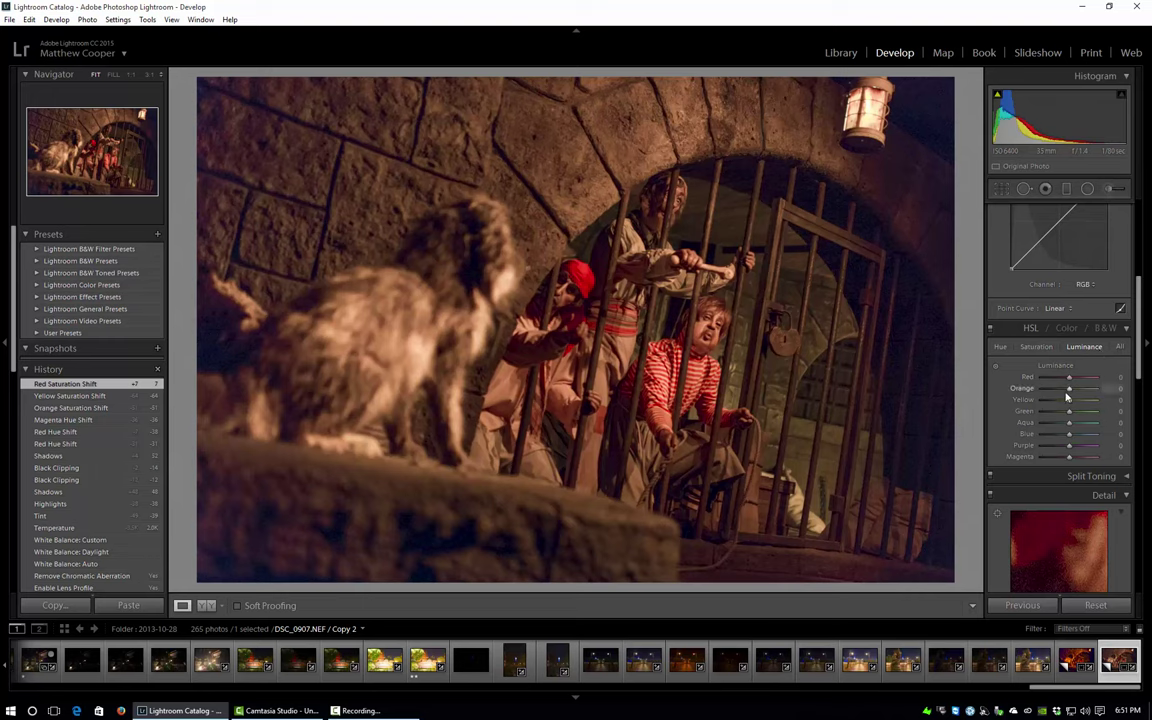
pyautogui.moveTo(1070, 381)
pyautogui.mouseDown()
pyautogui.moveTo(1055, 388)
pyautogui.moveTo(1078, 390)
pyautogui.mouseUp()
pyautogui.moveTo(1076, 388); pyautogui.dragTo(1057, 390)
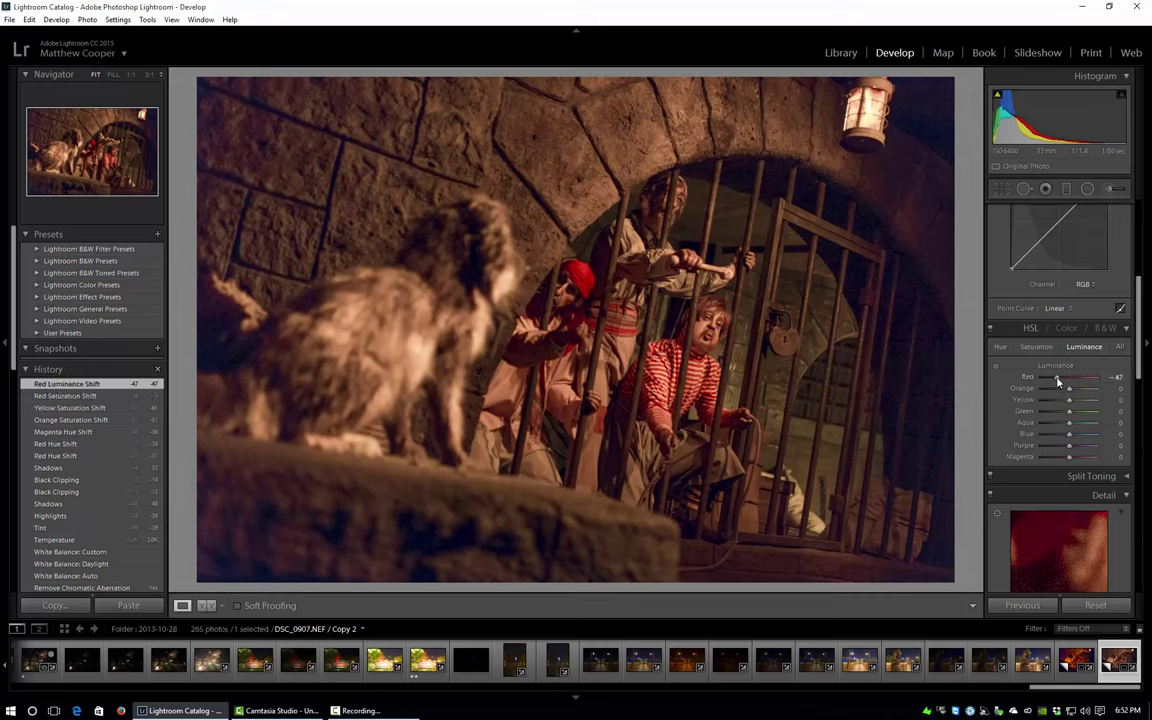
pyautogui.moveTo(1069, 389); pyautogui.dragTo(1063, 392)
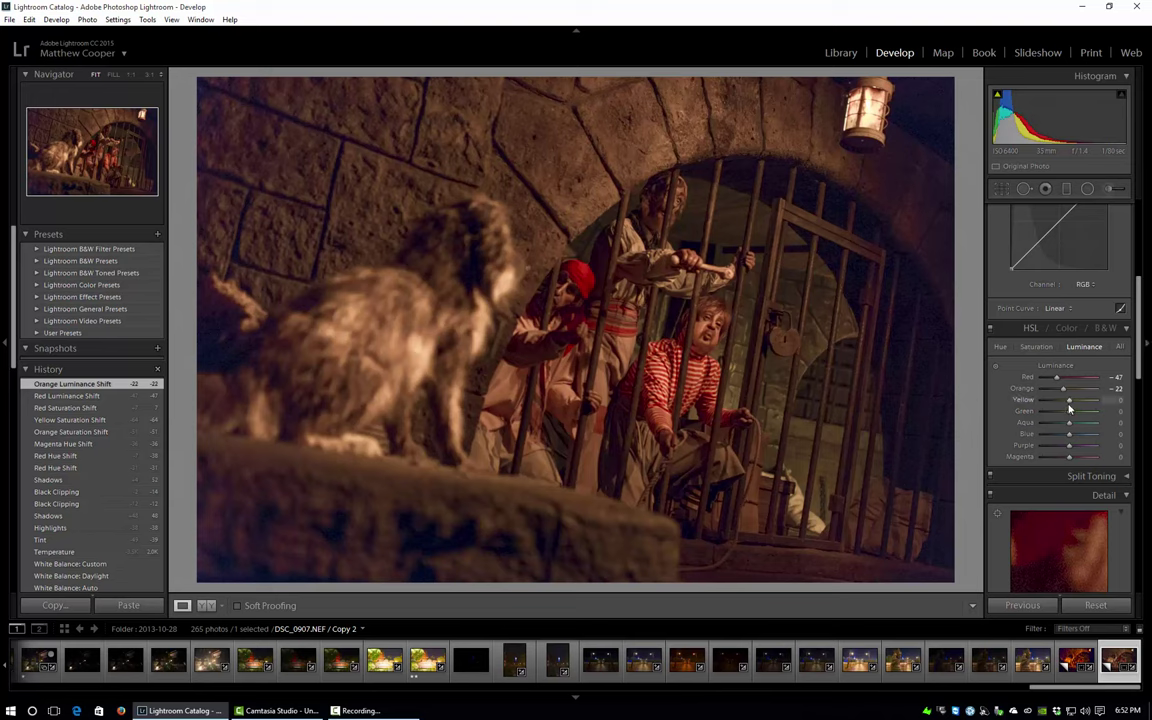
pyautogui.moveTo(1068, 406); pyautogui.dragTo(1070, 400)
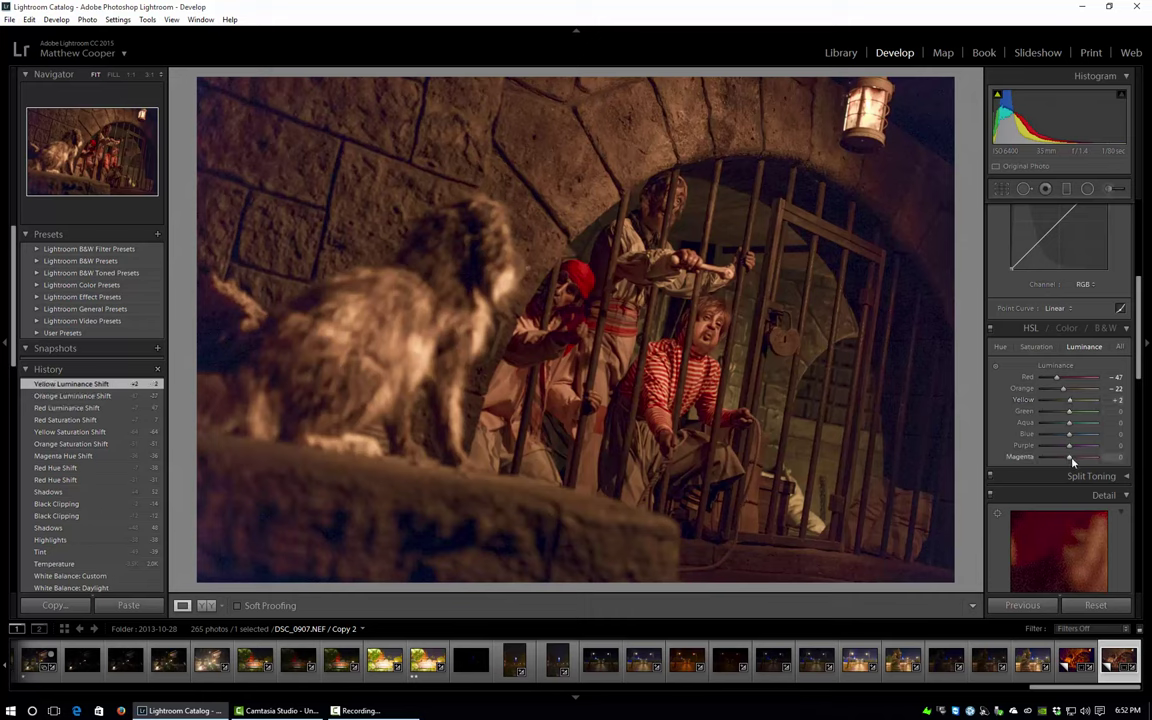
pyautogui.moveTo(1073, 460); pyautogui.dragTo(1058, 461)
pyautogui.moveTo(1057, 463); pyautogui.dragTo(1060, 461)
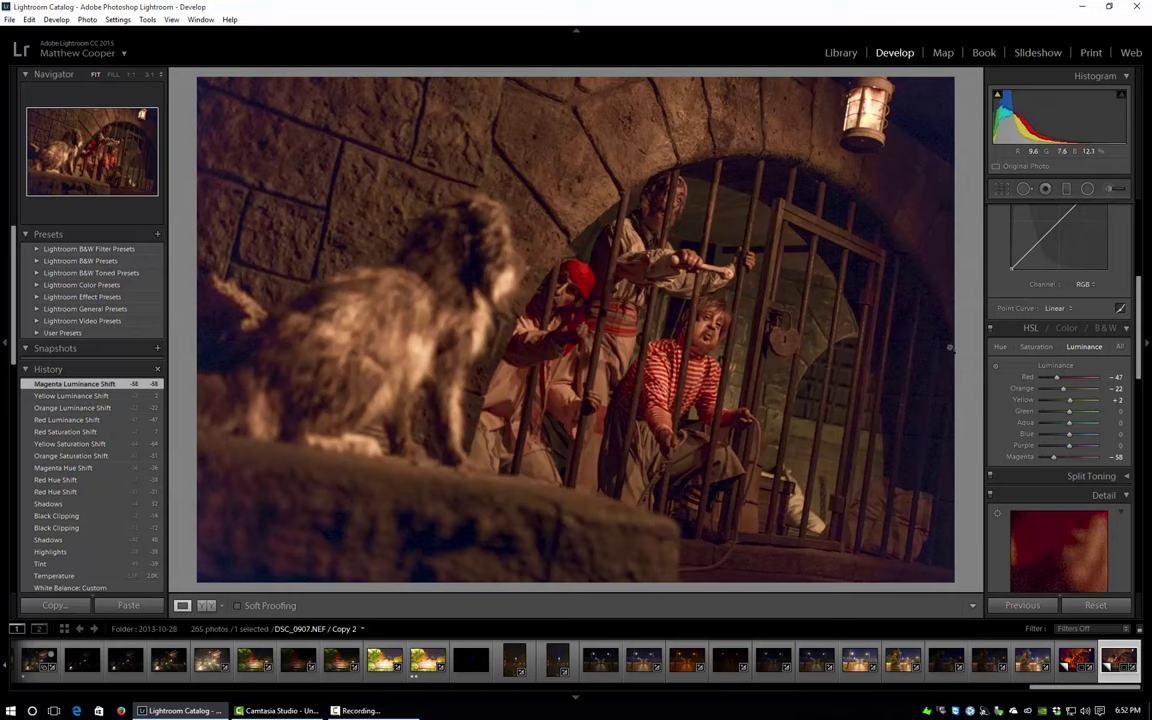
# Set the camera calibration's Shadows Tint to +14 and Blue Primary Saturation to +21.
pyautogui.scroll(-4, 1003, 400)
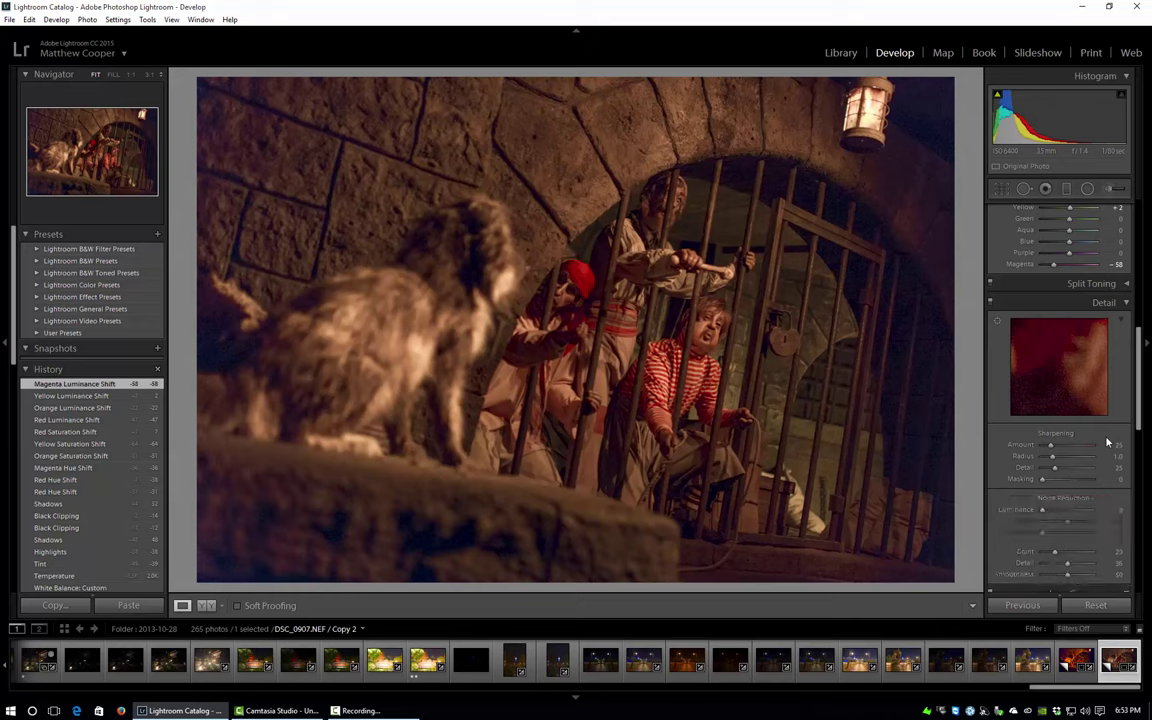
pyautogui.scroll(-4, 1107, 443)
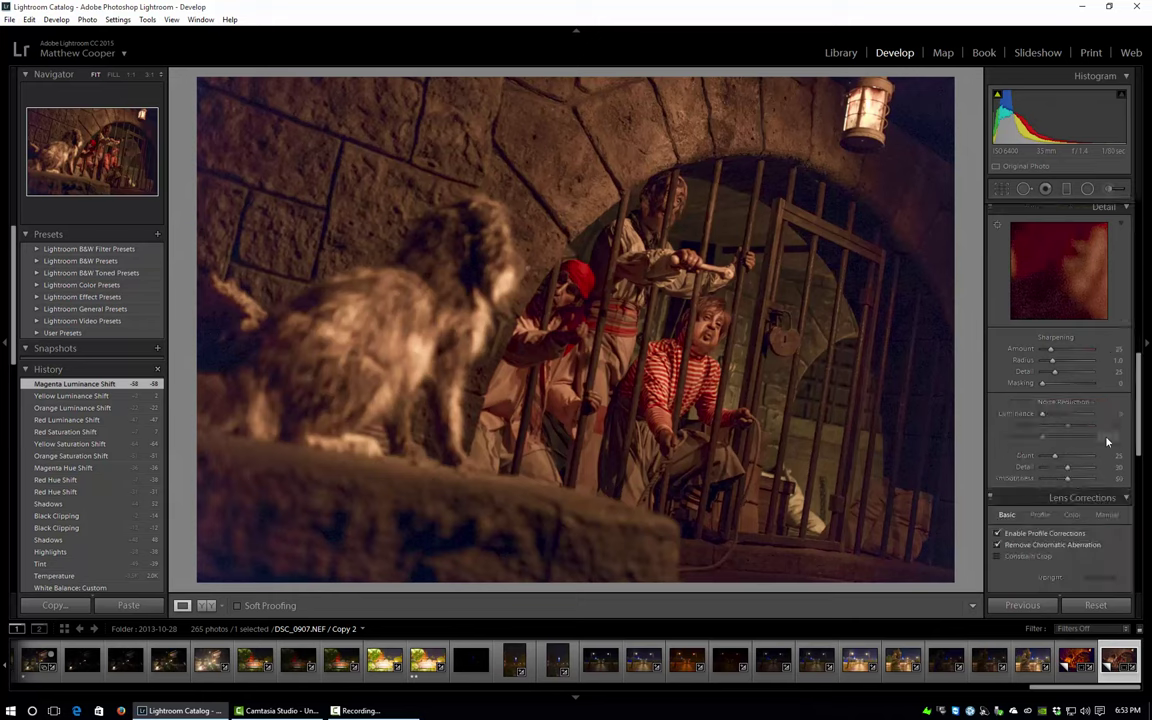
pyautogui.scroll(-2, 1069, 425)
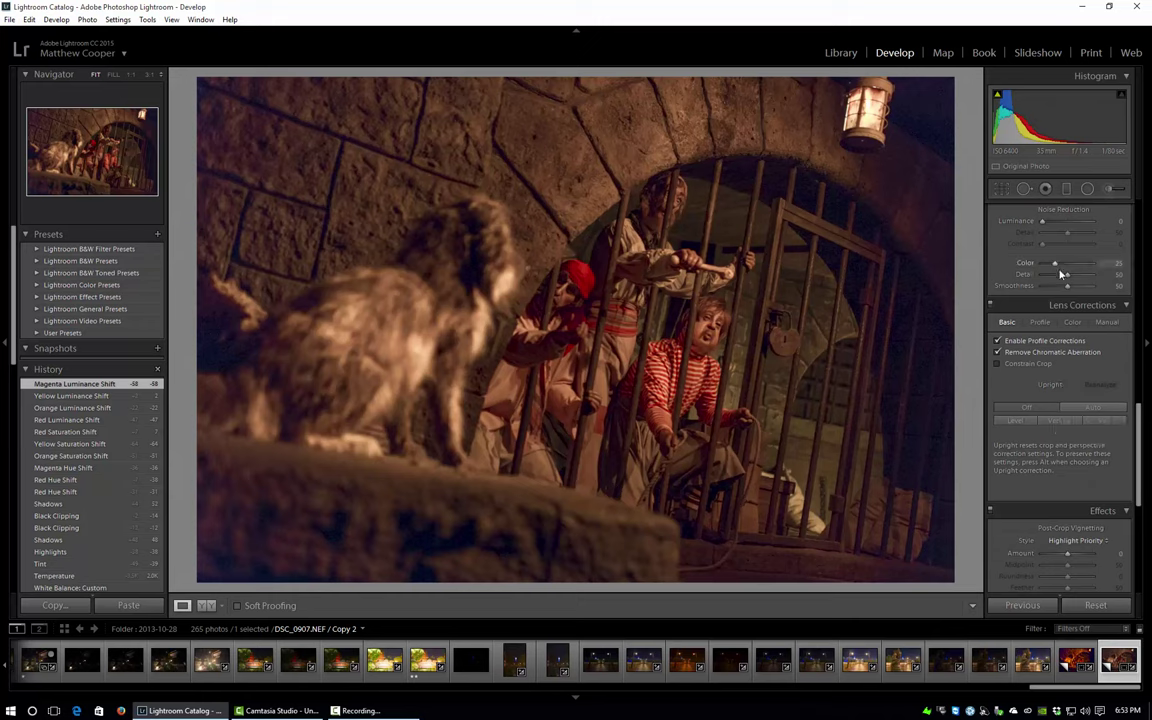
pyautogui.scroll(-3, 1066, 320)
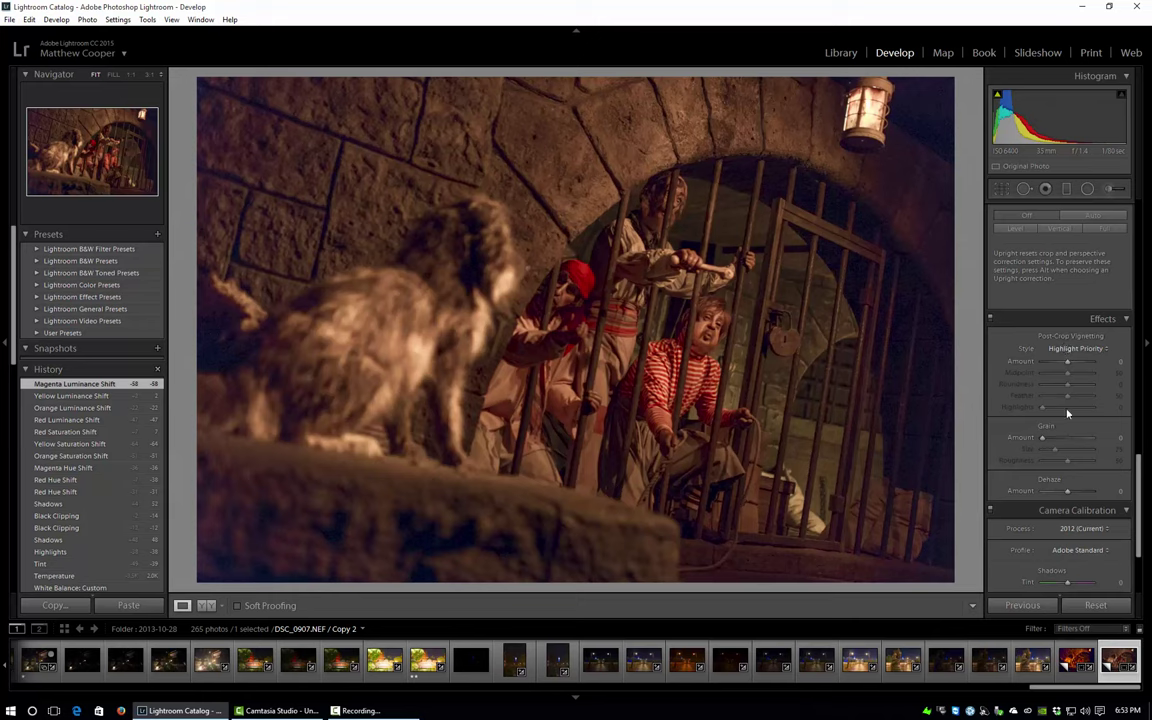
pyautogui.scroll(-2, 1070, 420)
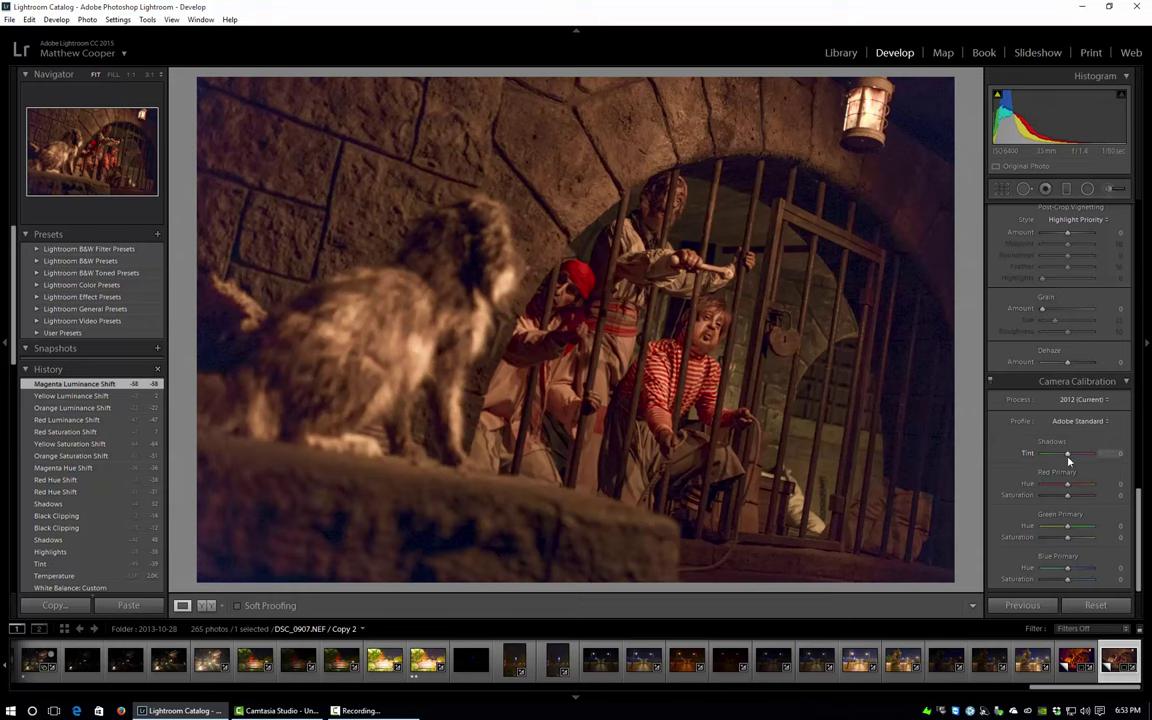
pyautogui.moveTo(1067, 459); pyautogui.dragTo(1073, 456)
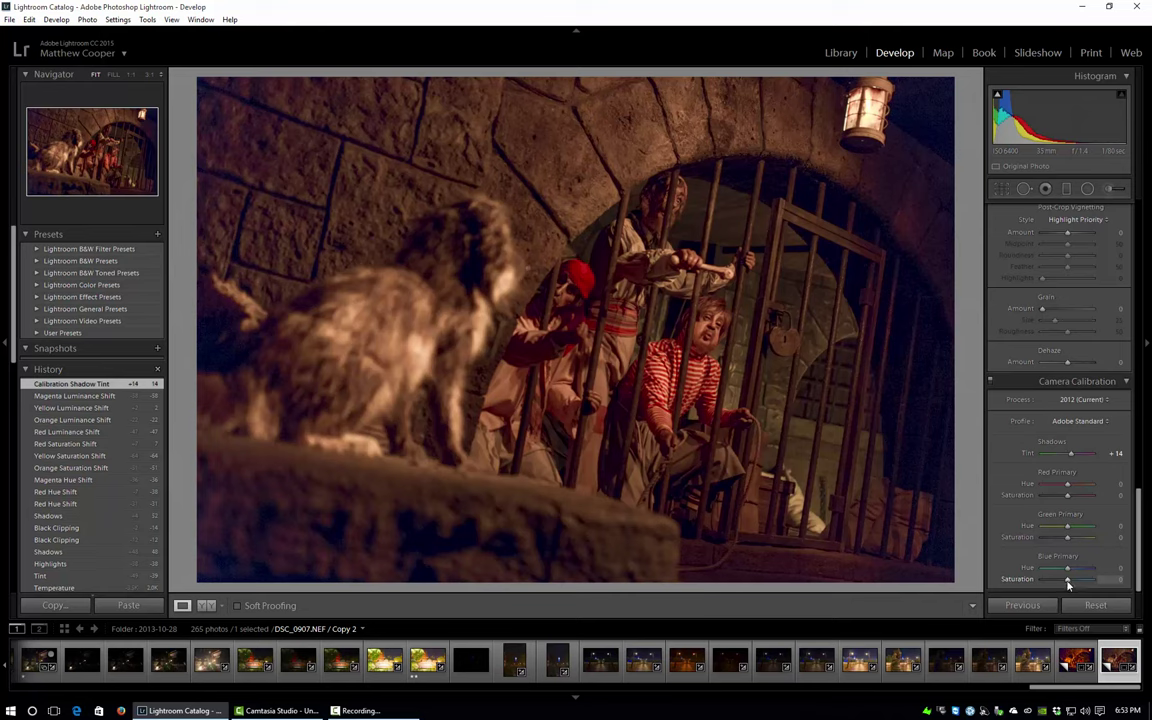
pyautogui.moveTo(1068, 585); pyautogui.dragTo(1072, 582)
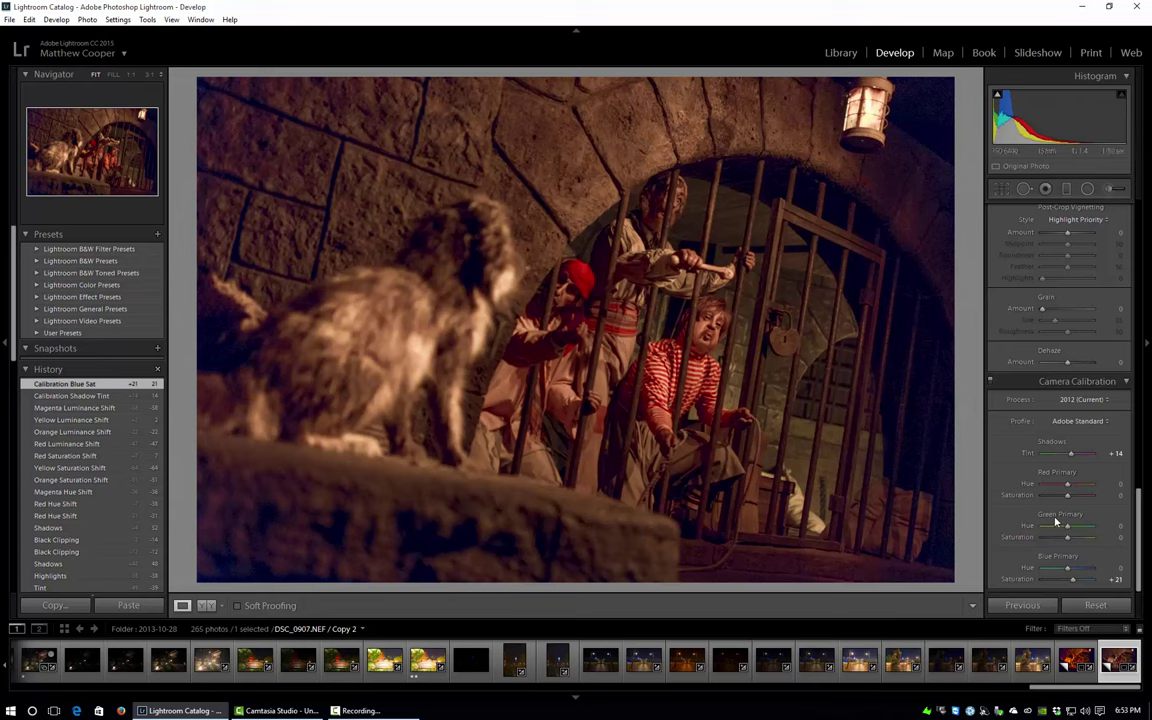
pyautogui.scroll(15, 1056, 521)
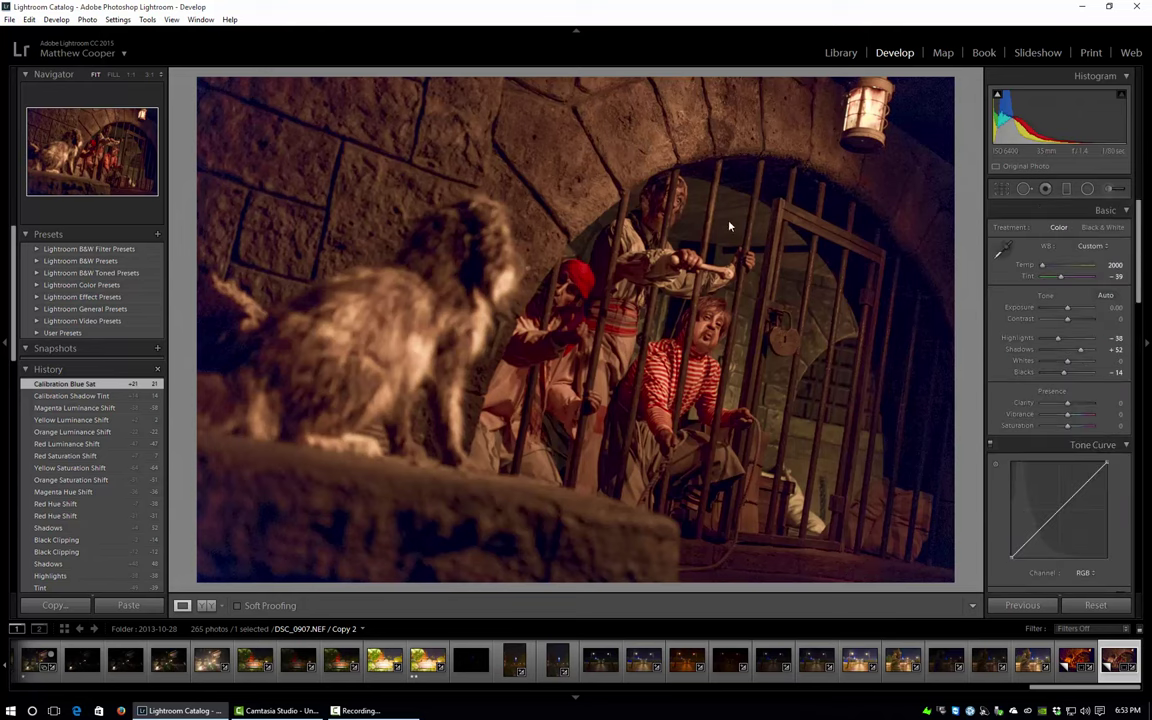
# Open the color-corrected virtual copy of the photo for editing in Adobe Photoshop CC 2015.
pyautogui.rightClick(597, 186)
pyautogui.moveTo(640, 270)
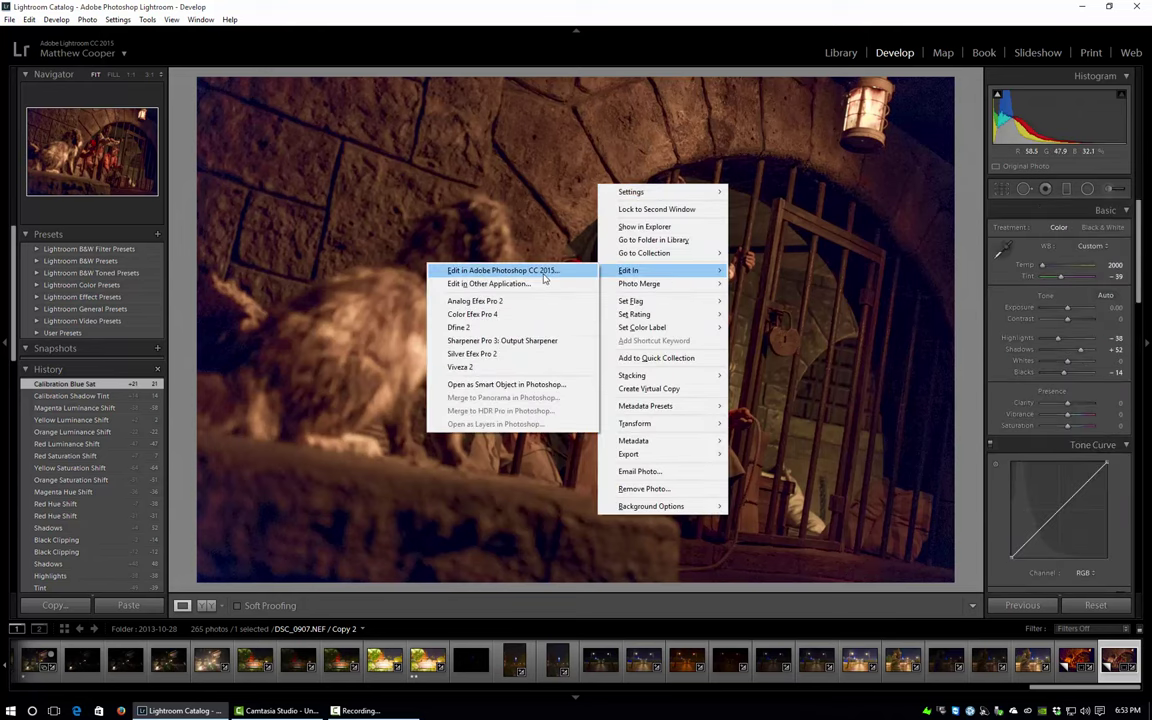
pyautogui.click(552, 278)
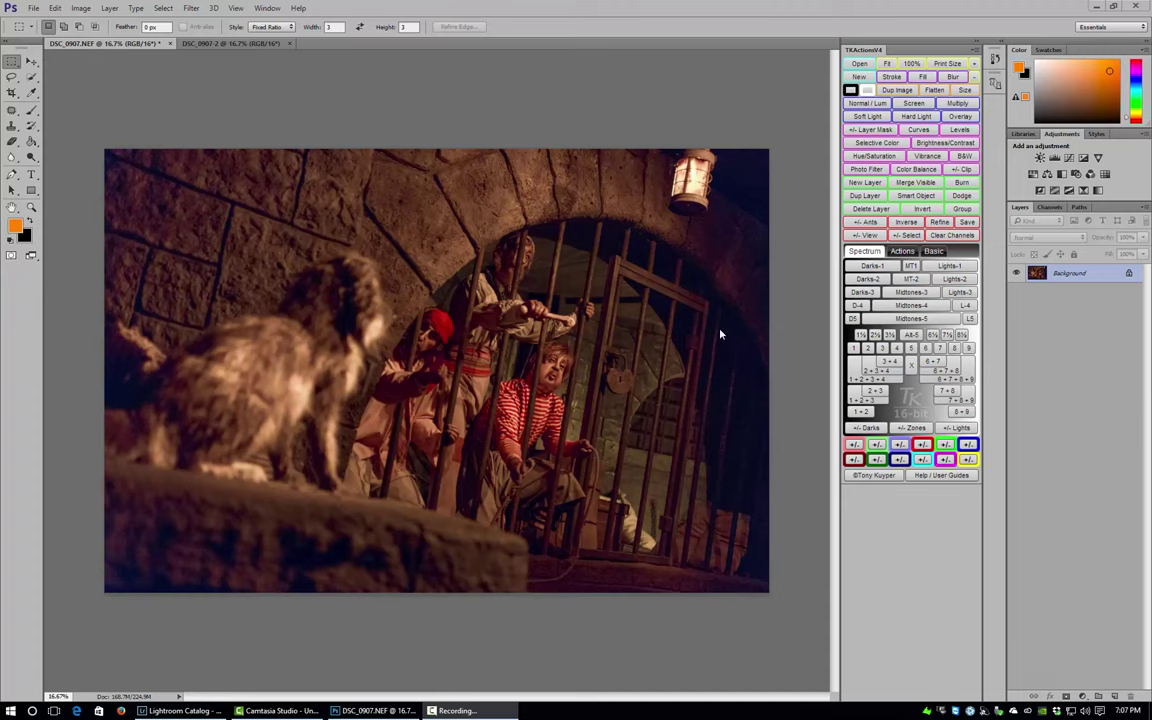
# Add a Color Balance adjustment layer with midtones Cyan/Red at -9 and Yellow/Blue at +1.
pyautogui.click(1047, 175)
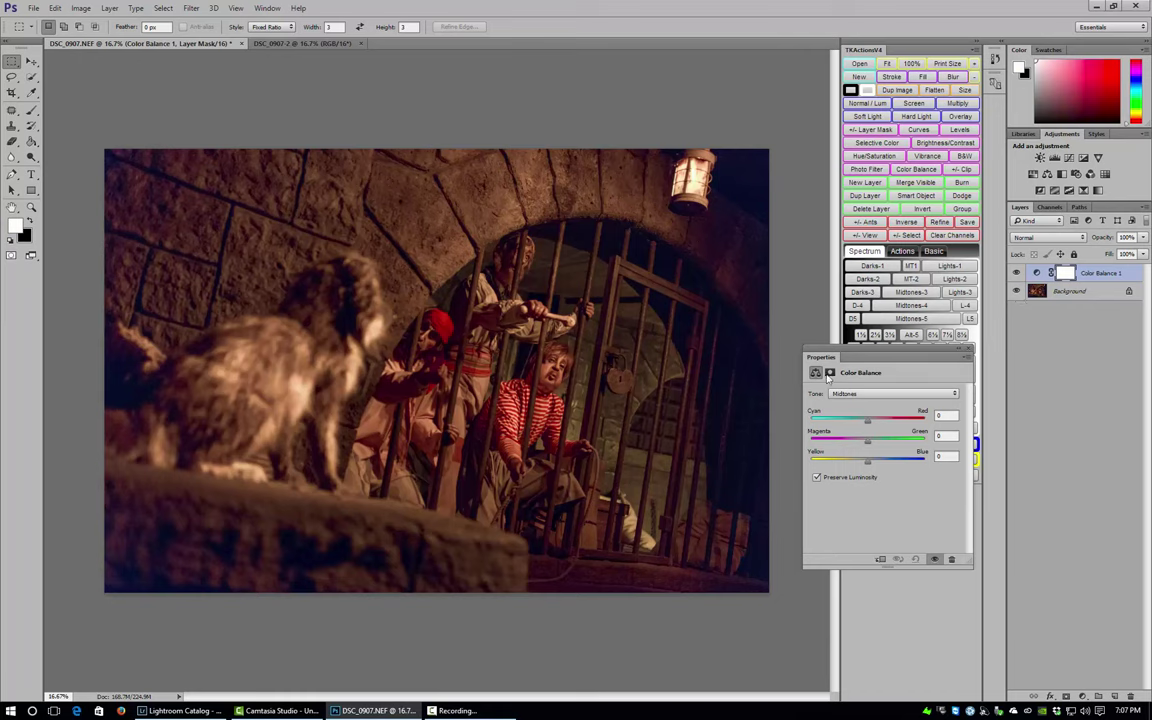
pyautogui.moveTo(868, 420); pyautogui.dragTo(864, 426)
pyautogui.moveTo(868, 467); pyautogui.dragTo(871, 468)
pyautogui.click(937, 456)
pyautogui.write('+4')
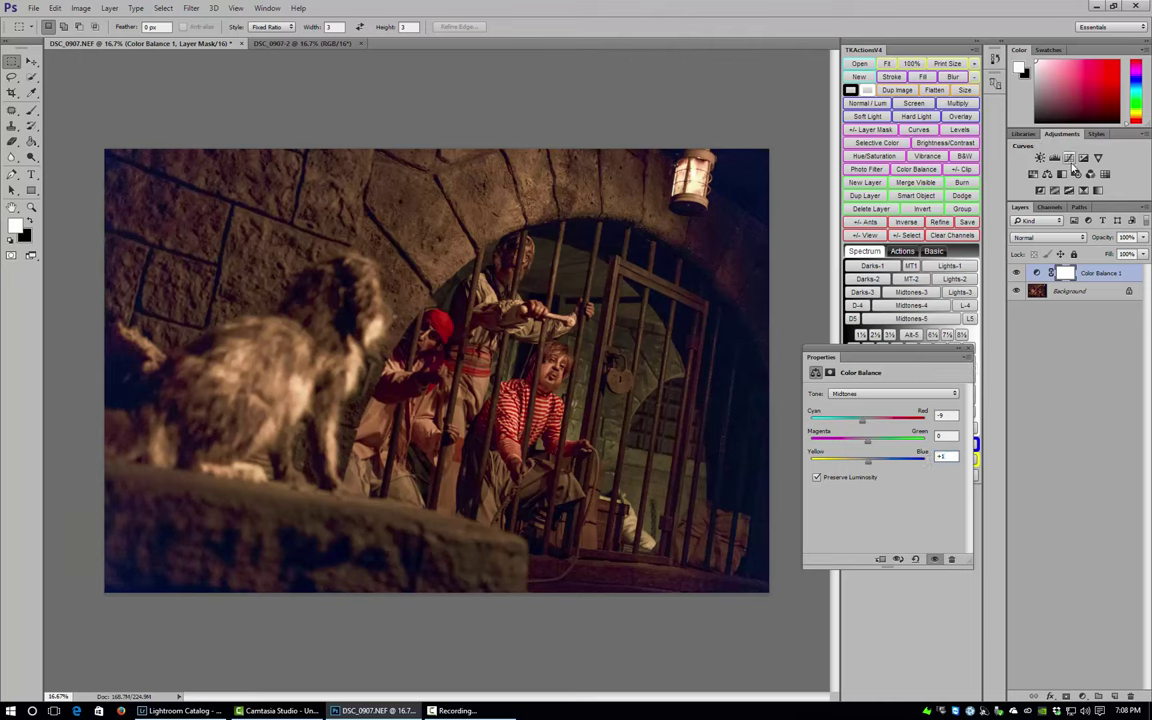
# Add a Curves adjustment layer that slightly darkens the midtones, and compare the photo with and without it.
pyautogui.click(1069, 158)
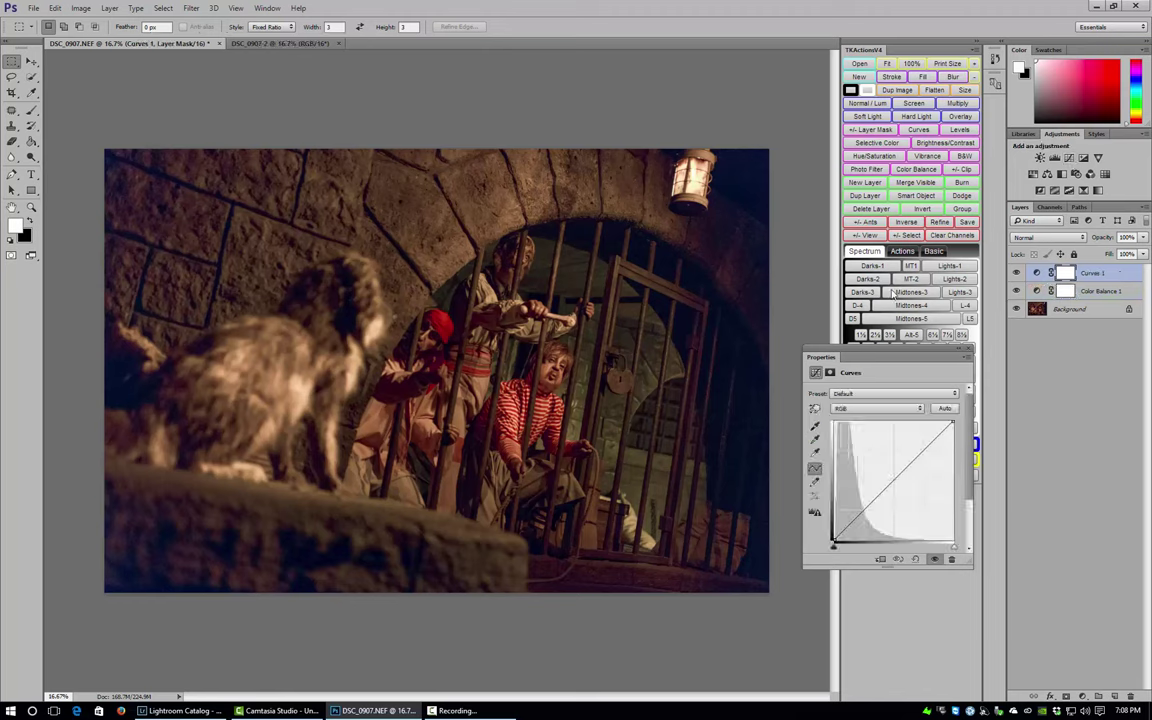
pyautogui.click(886, 490)
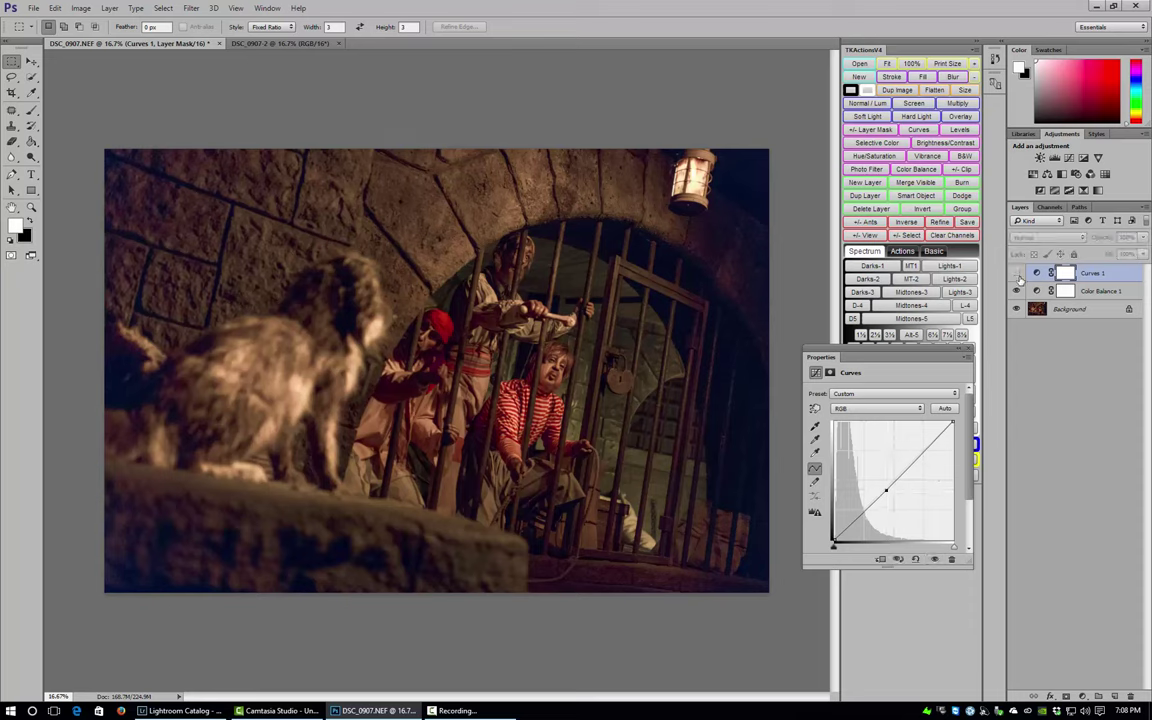
pyautogui.click(1016, 273)
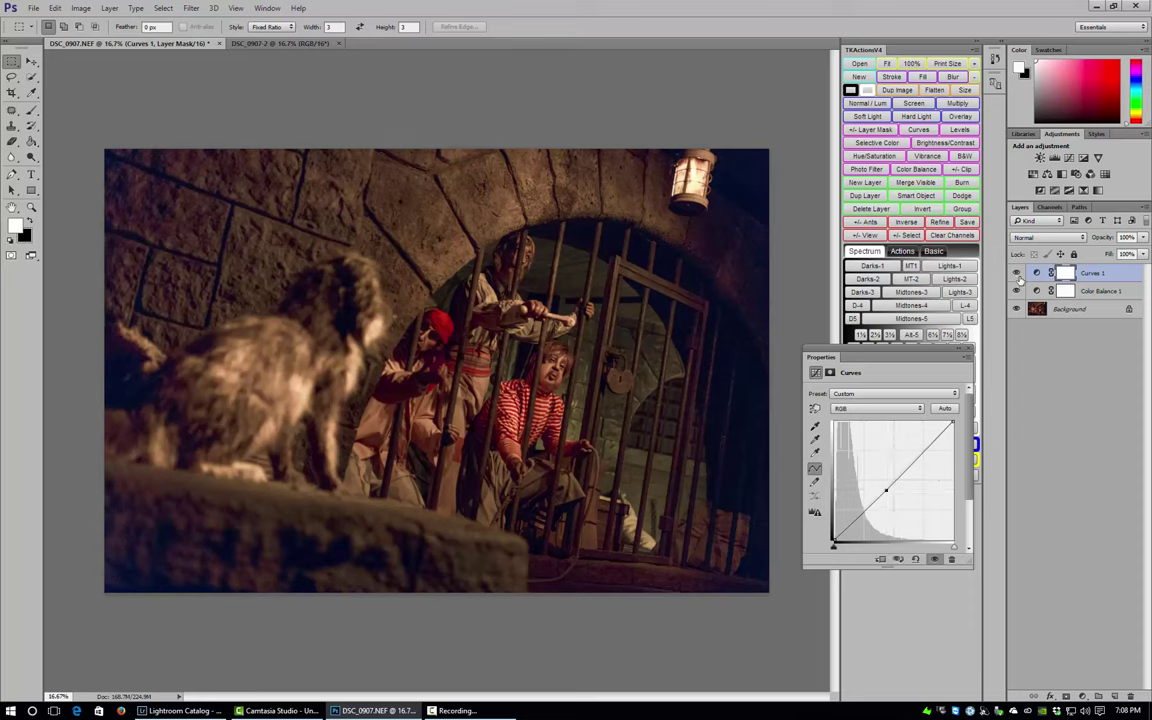
pyautogui.click(1016, 273)
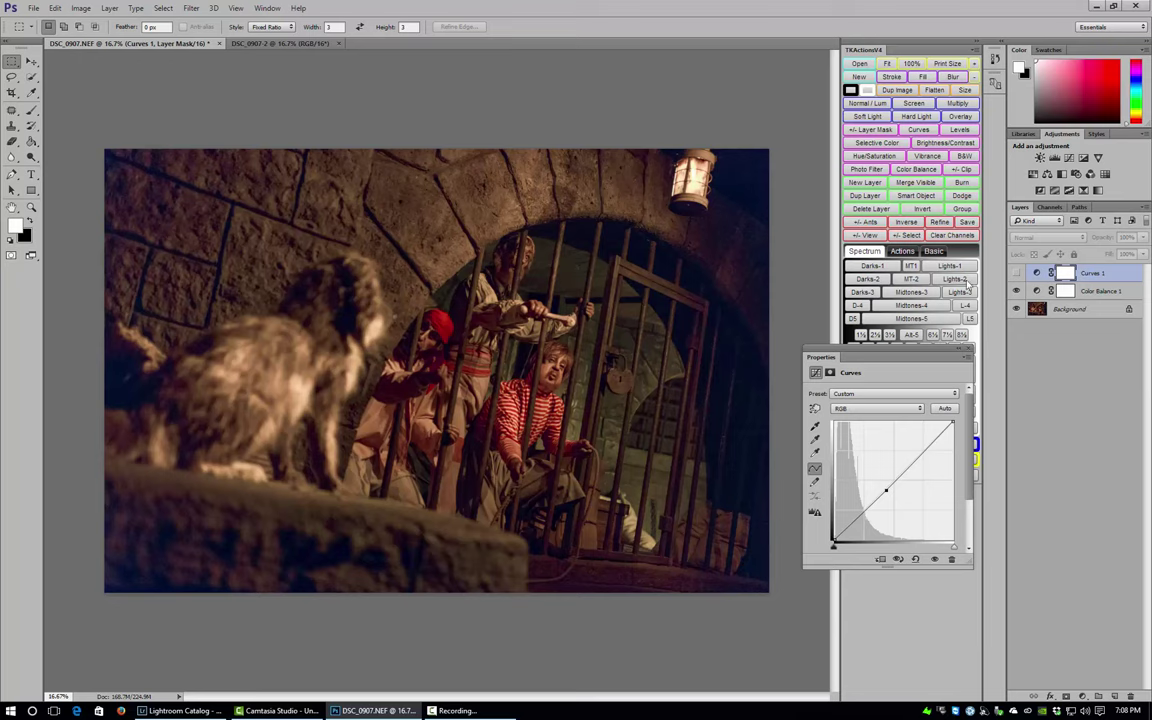
pyautogui.click(1016, 273)
pyautogui.click(1017, 274)
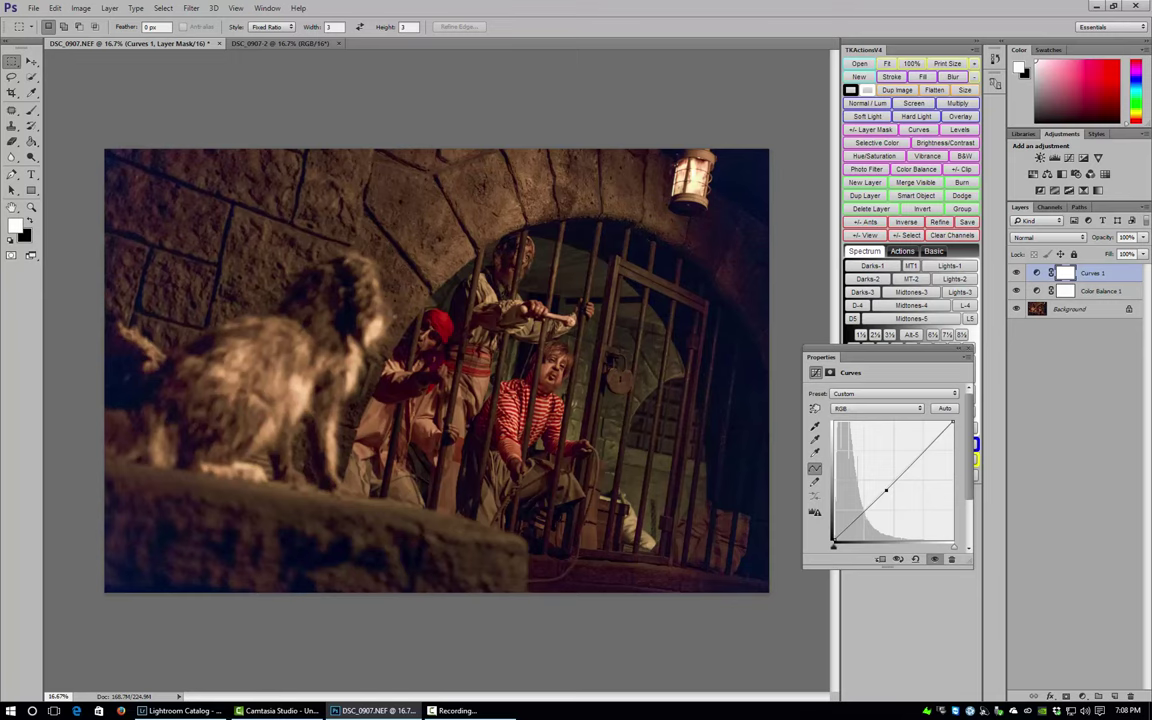
pyautogui.click(968, 355)
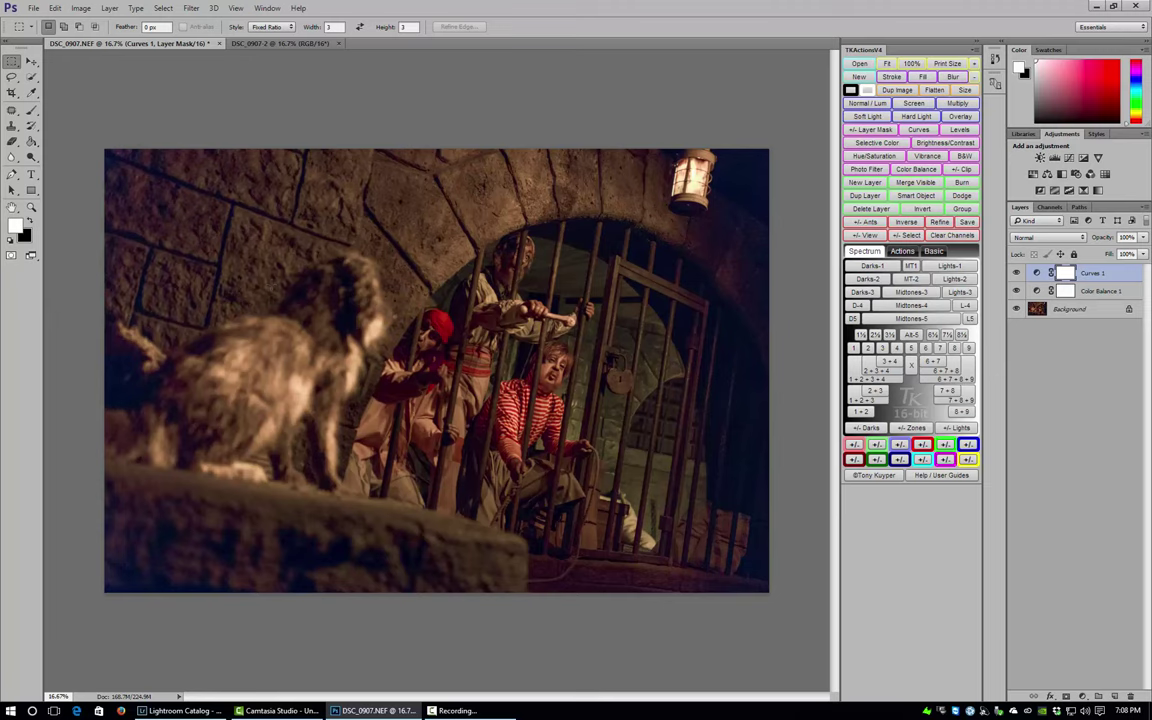
# Add a Hue/Saturation adjustment layer and reduce the Yellows saturation to -43 by sampling the dog's fur.
pyautogui.click(1034, 176)
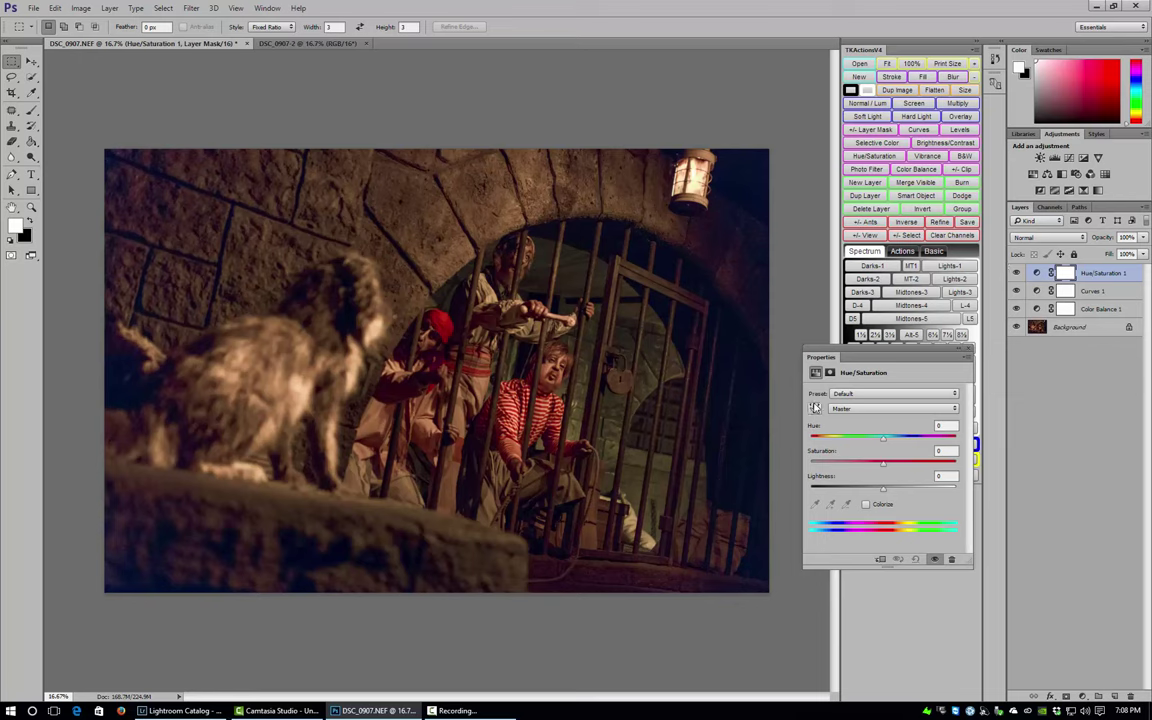
pyautogui.click(816, 408)
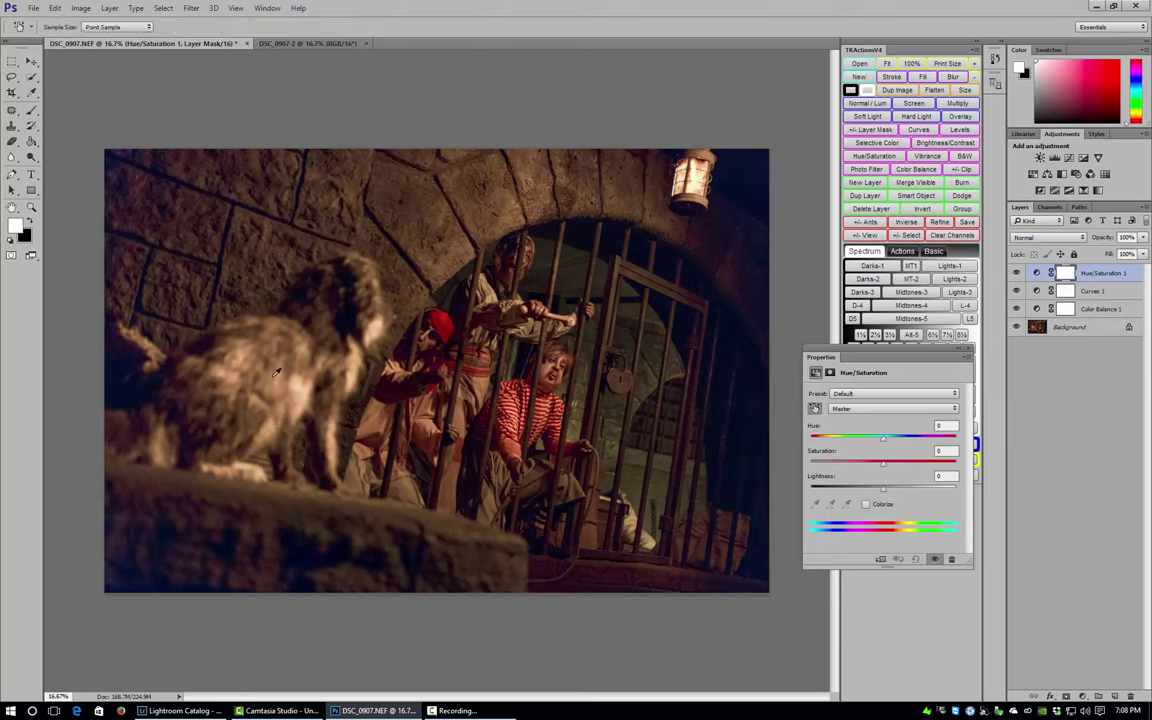
pyautogui.moveTo(301, 380); pyautogui.dragTo(272, 392)
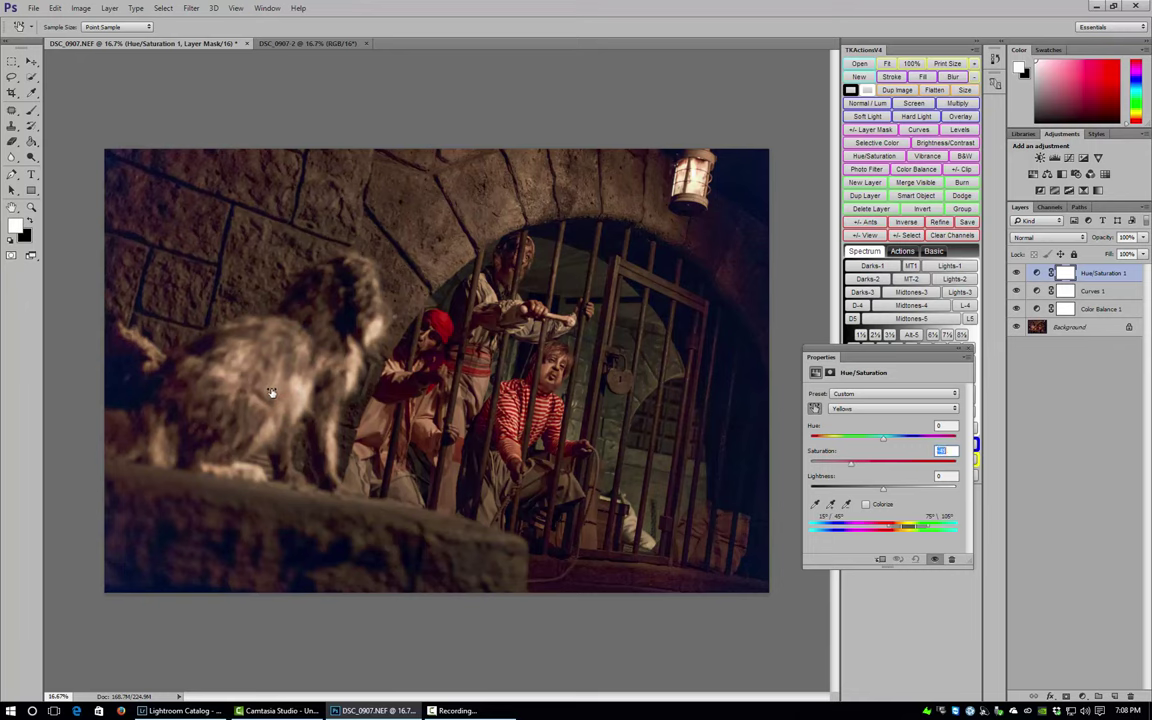
pyautogui.moveTo(270, 393); pyautogui.dragTo(274, 391)
# Invert the Hue/Saturation mask to black and paint white over the dog so the desaturation affects only its fur.
pyautogui.hotkey('ctrl', 'i')
pyautogui.press('b')
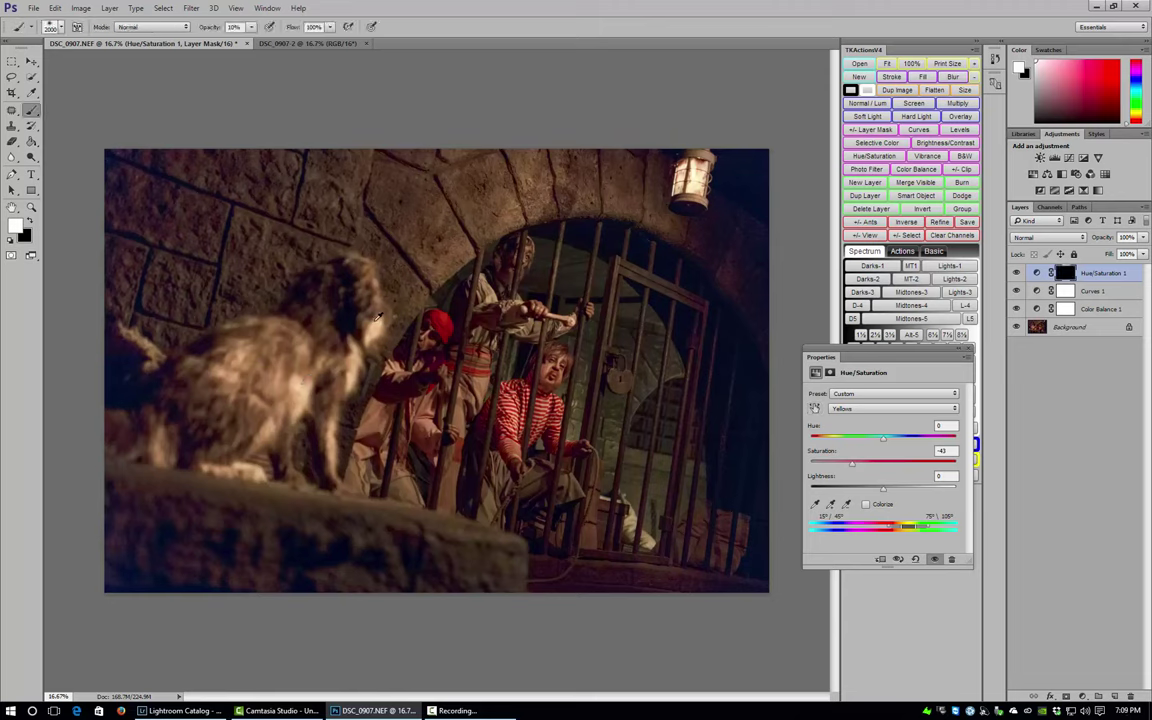
pyautogui.press('[')
pyautogui.press('[')
pyautogui.press('[')
pyautogui.press('[')
pyautogui.moveTo(287, 365)
pyautogui.mouseDown()
pyautogui.moveTo(413, 315)
pyautogui.moveTo(342, 309)
pyautogui.moveTo(294, 376)
pyautogui.moveTo(209, 382)
pyautogui.moveTo(199, 389)
pyautogui.moveTo(227, 424)
pyautogui.moveTo(243, 413)
pyautogui.moveTo(140, 422)
pyautogui.moveTo(185, 475)
pyautogui.mouseUp()
pyautogui.press('[')
pyautogui.press('[')
pyautogui.press('[')
pyautogui.press('[')
pyautogui.press('[')
pyautogui.press('[')
pyautogui.press('[')
pyautogui.press('[')
# Switch to Lightroom and open the warm orange virtual copy, DSC_0907.NEF / Copy 1, in Photoshop.
pyautogui.click(180, 710)
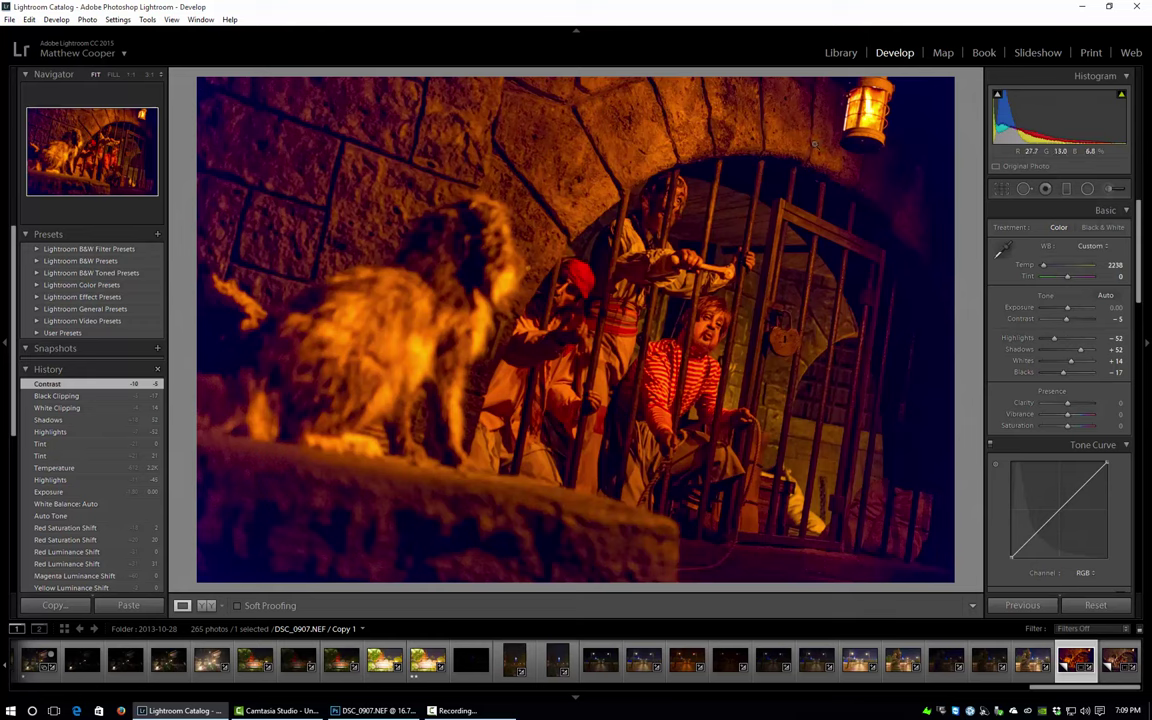
pyautogui.rightClick(773, 155)
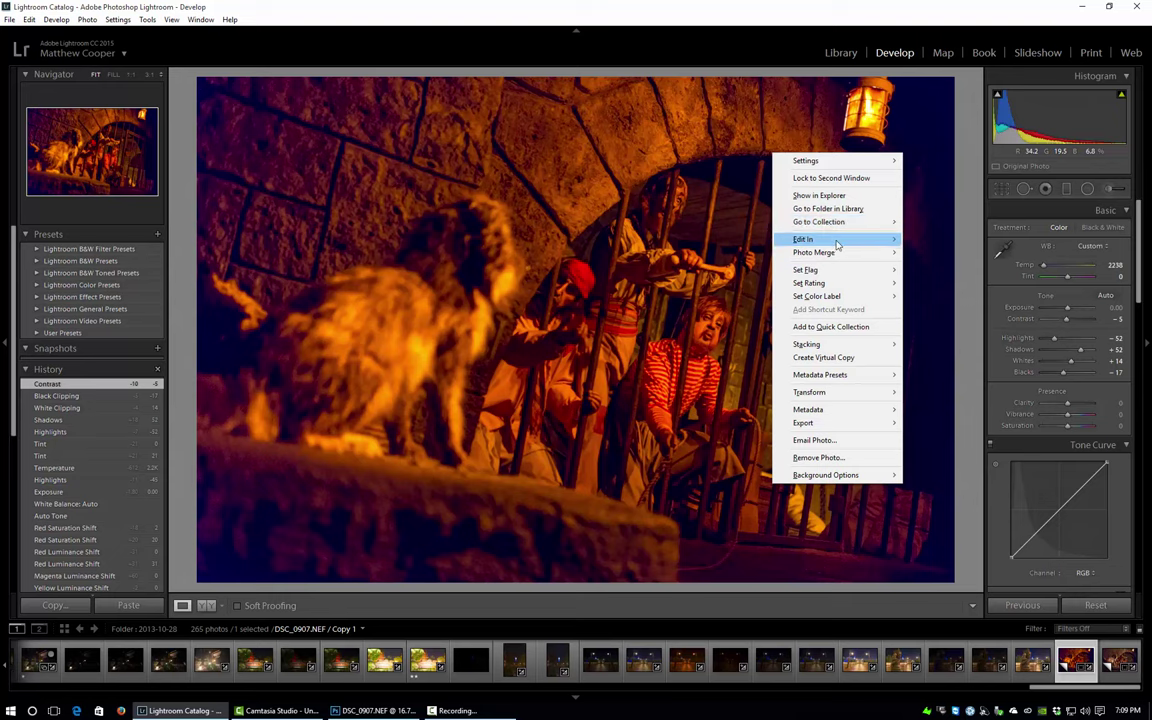
pyautogui.moveTo(840, 245)
pyautogui.click(725, 239)
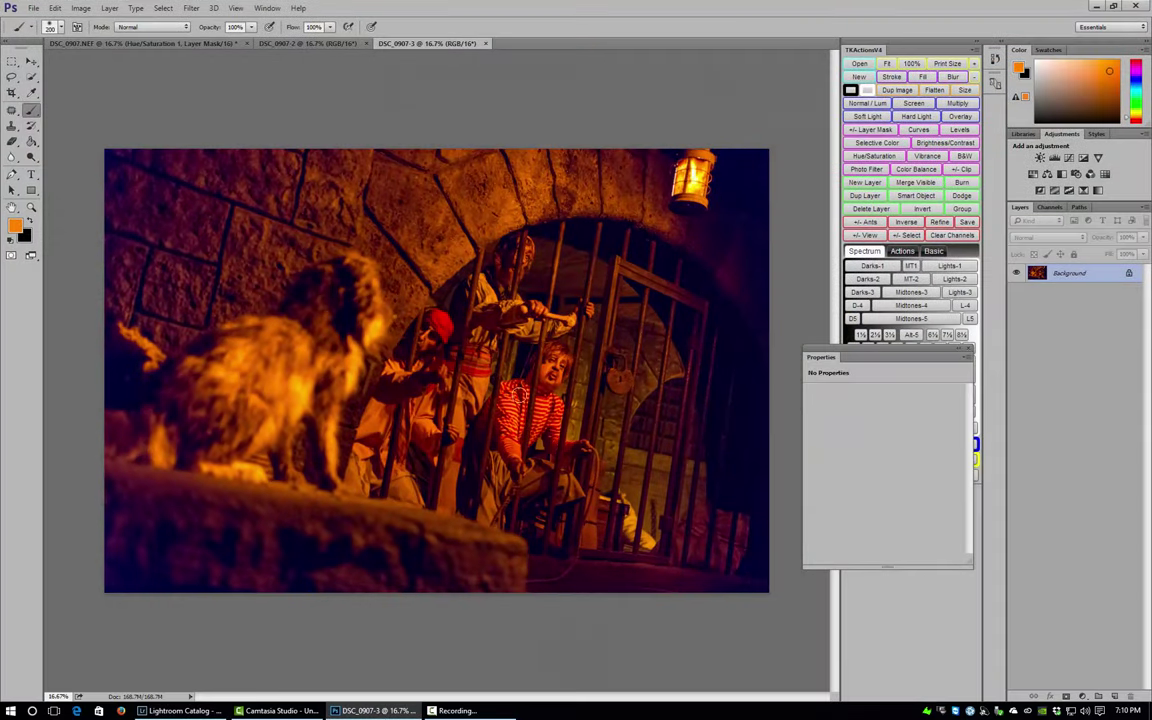
# Copy the entire orange DSC_0907-2 image and paste it as a new top layer in DSC_0907.NEF.
pyautogui.click(160, 8)
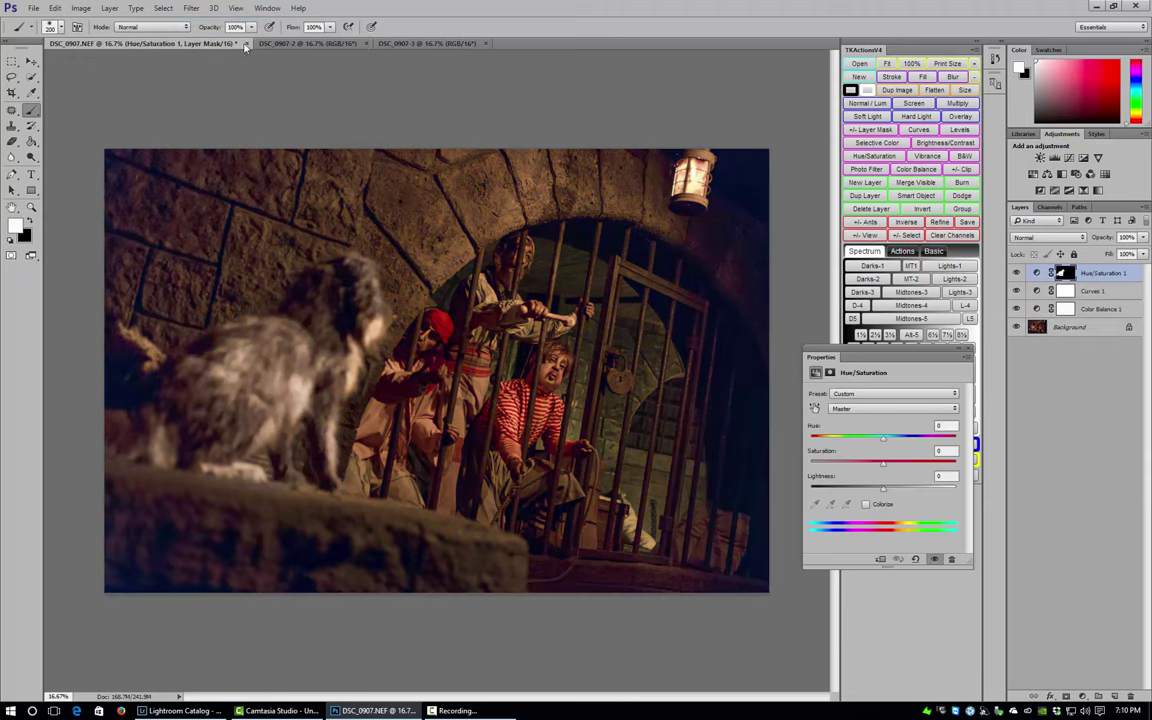
pyautogui.click(294, 45)
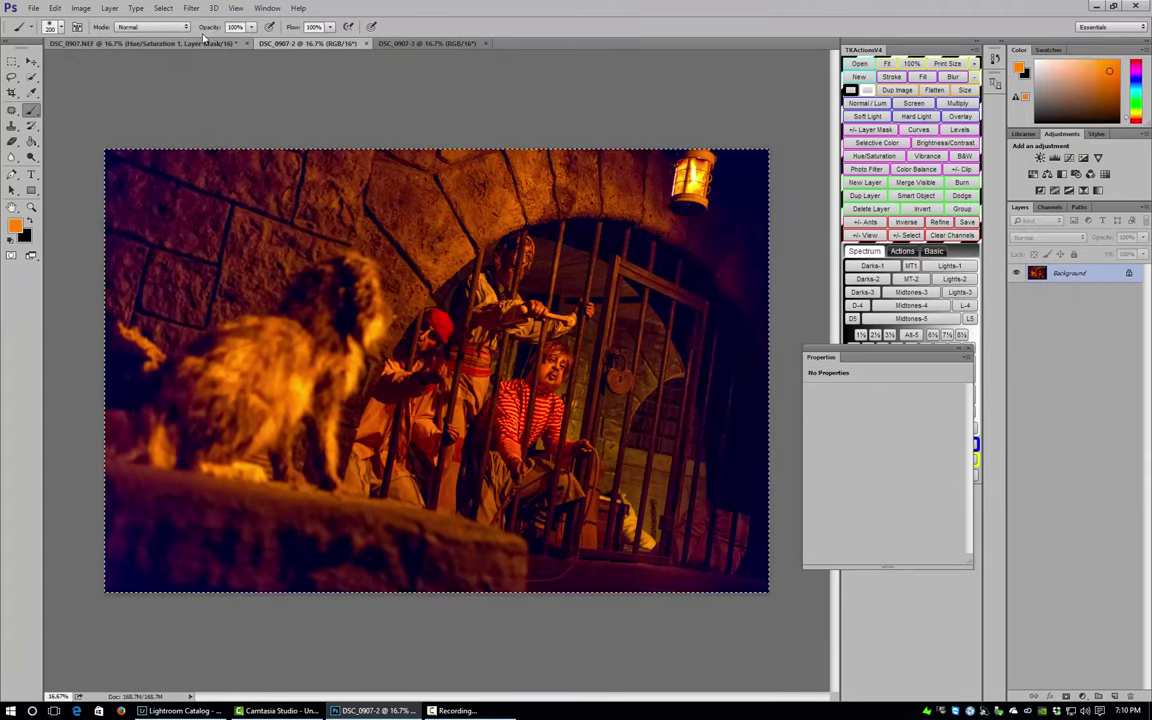
pyautogui.click(176, 41)
pyautogui.hotkey('ctrl', 'v')
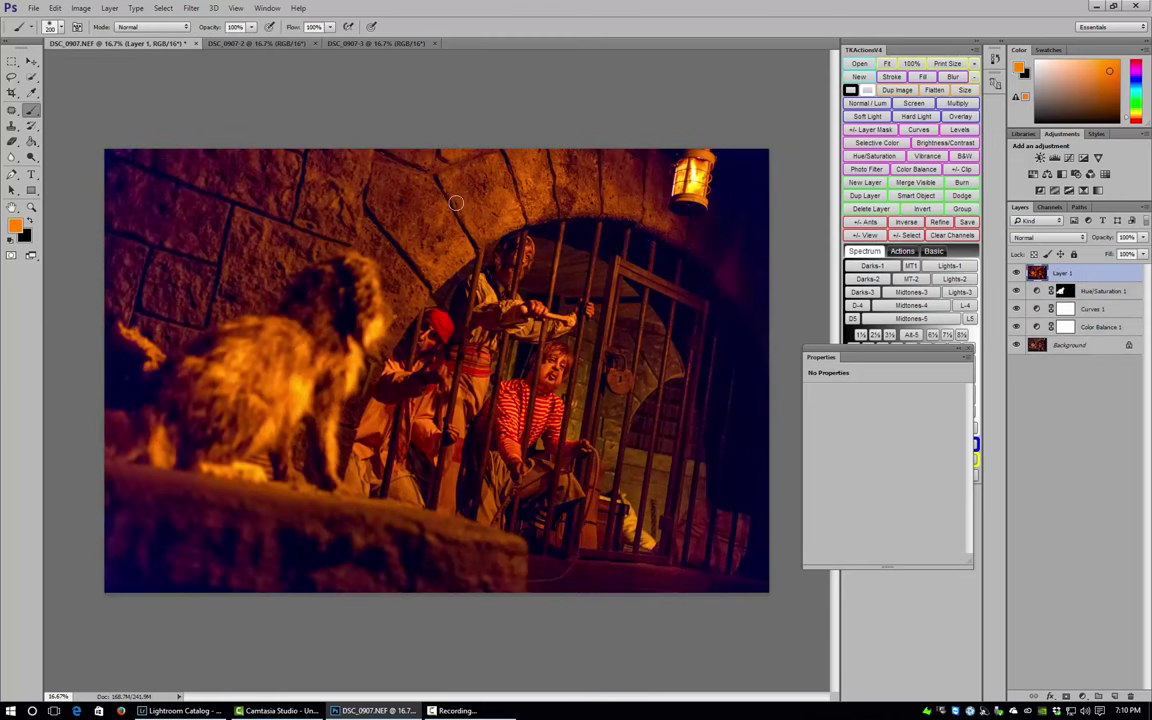
# Add a layer mask to the pasted orange layer, invert it to black, and paint the lantern back in with white.
pyautogui.click(1065, 696)
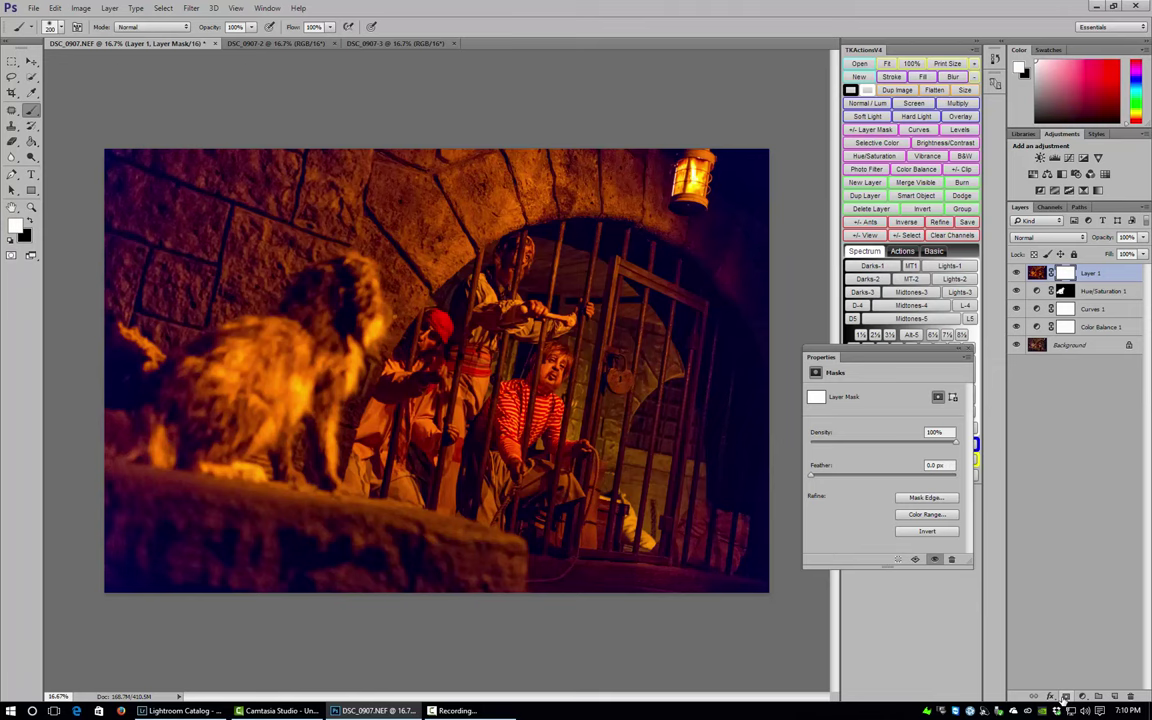
pyautogui.hotkey('ctrl', 'i')
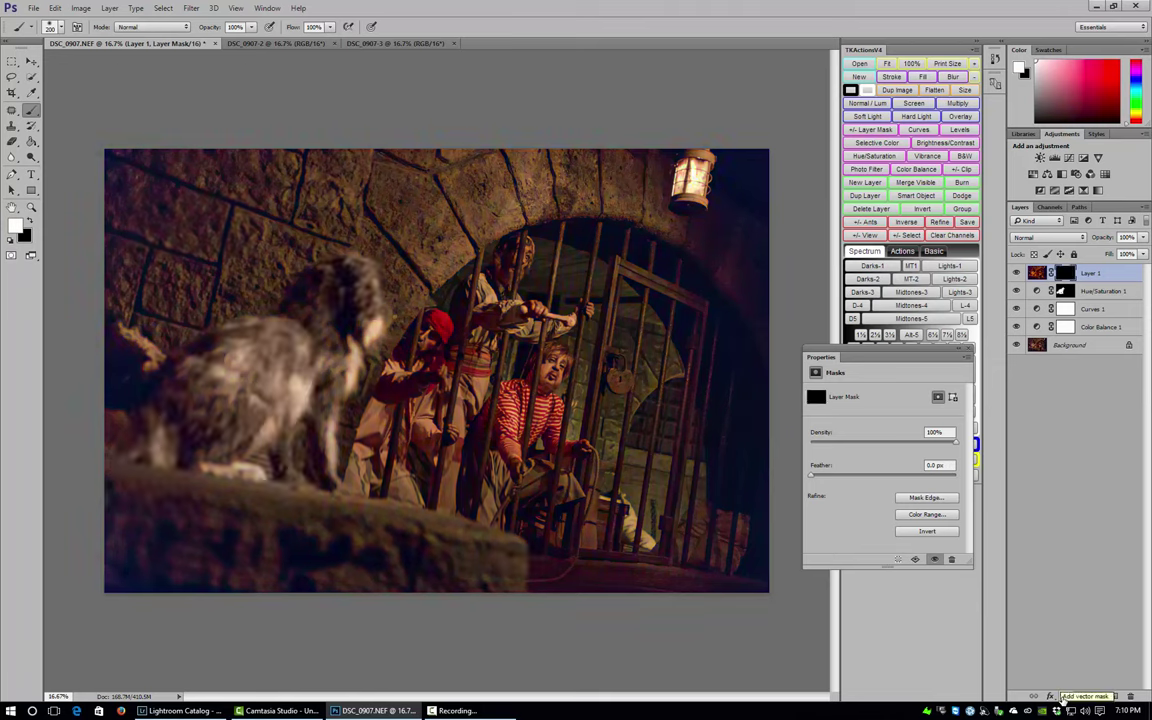
pyautogui.press(']')
pyautogui.press(']')
pyautogui.press(']')
pyautogui.click(690, 175)
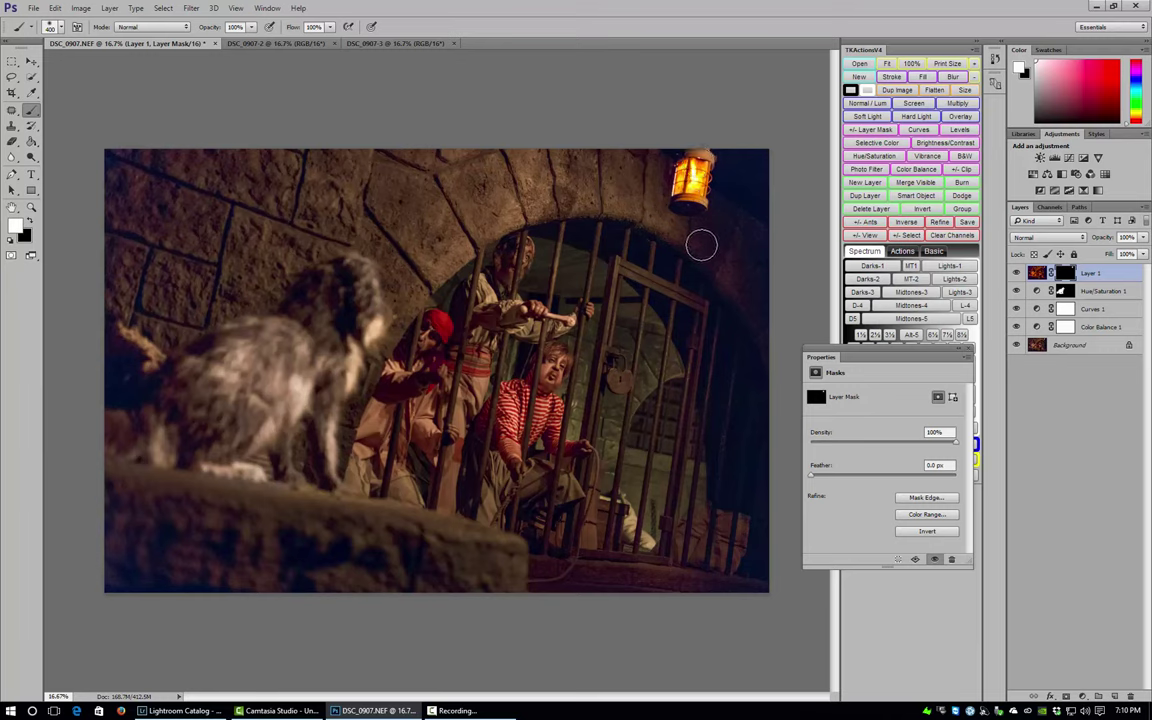
# Clean up the lantern mask's edges with a smaller black brush.
pyautogui.press('x')
pyautogui.press('[')
pyautogui.press('[')
pyautogui.press('[')
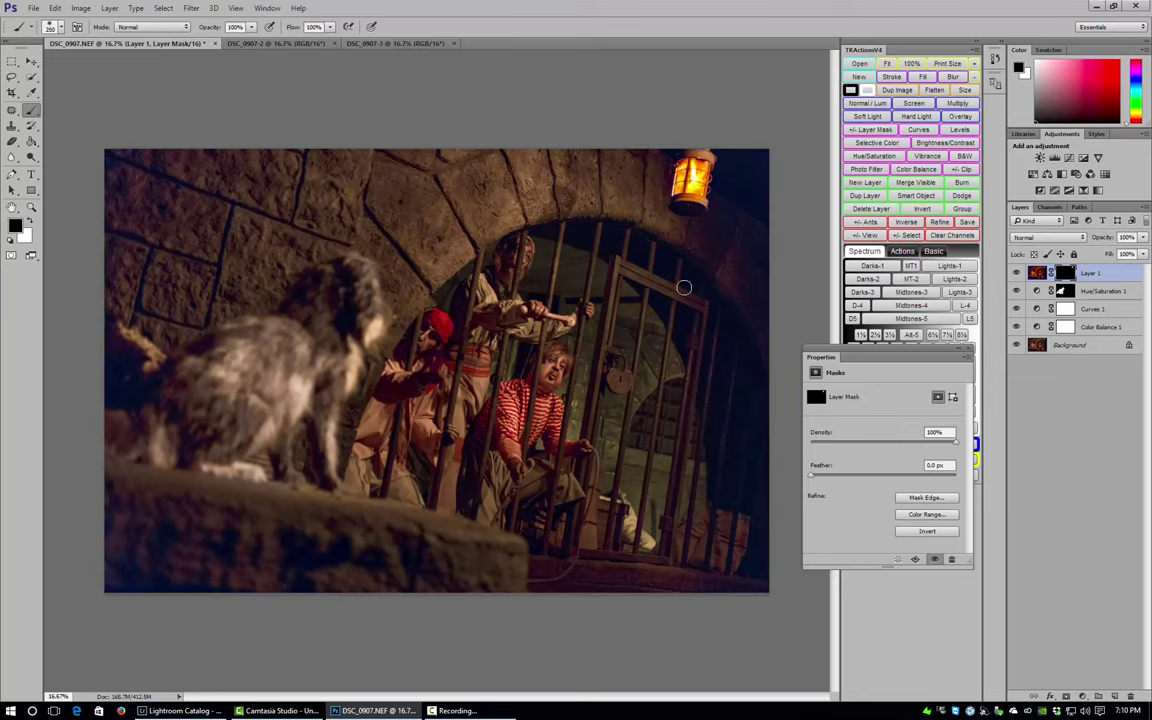
pyautogui.press('[')
pyautogui.press('[')
pyautogui.press(']')
pyautogui.press(']')
pyautogui.press(']')
pyautogui.press(']')
# Add a Photo Filter adjustment layer using Warming Filter (81) at 35% density.
pyautogui.click(1076, 175)
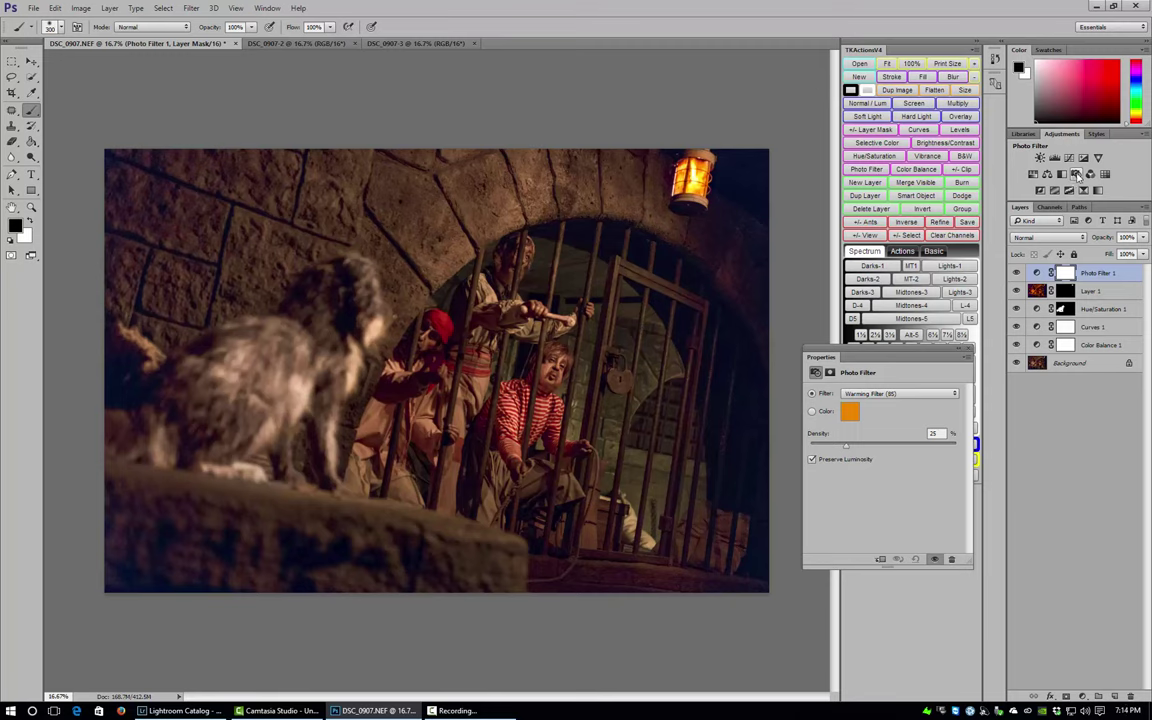
pyautogui.click(907, 396)
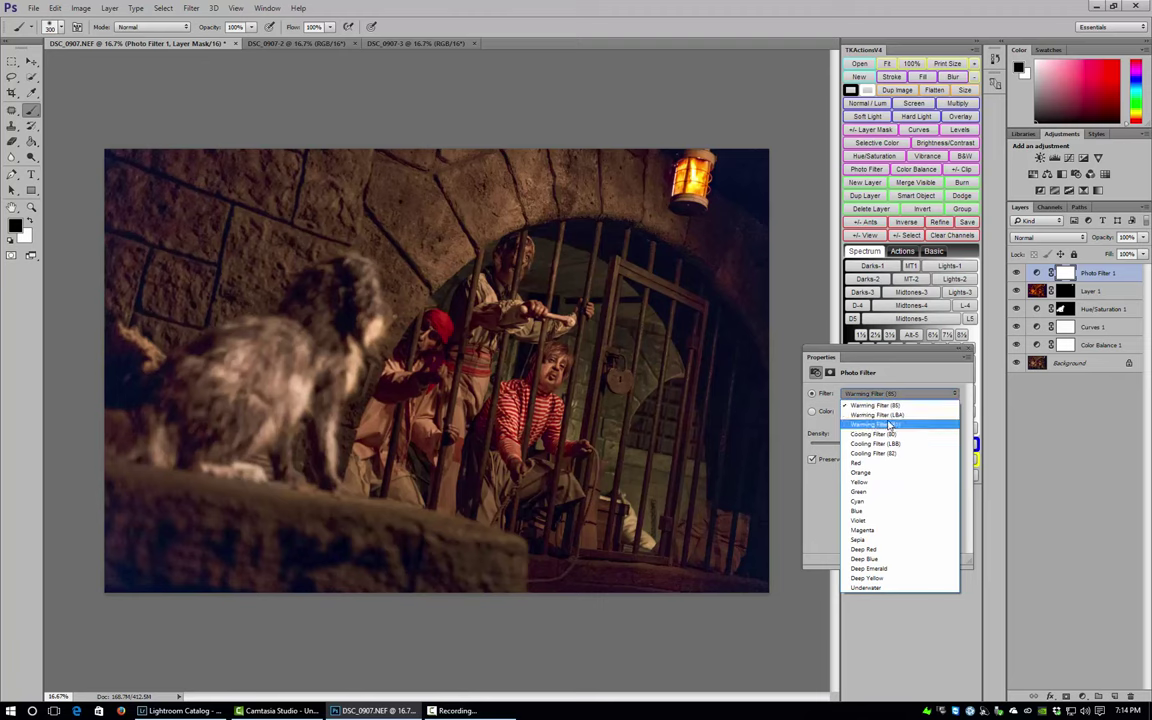
pyautogui.click(889, 424)
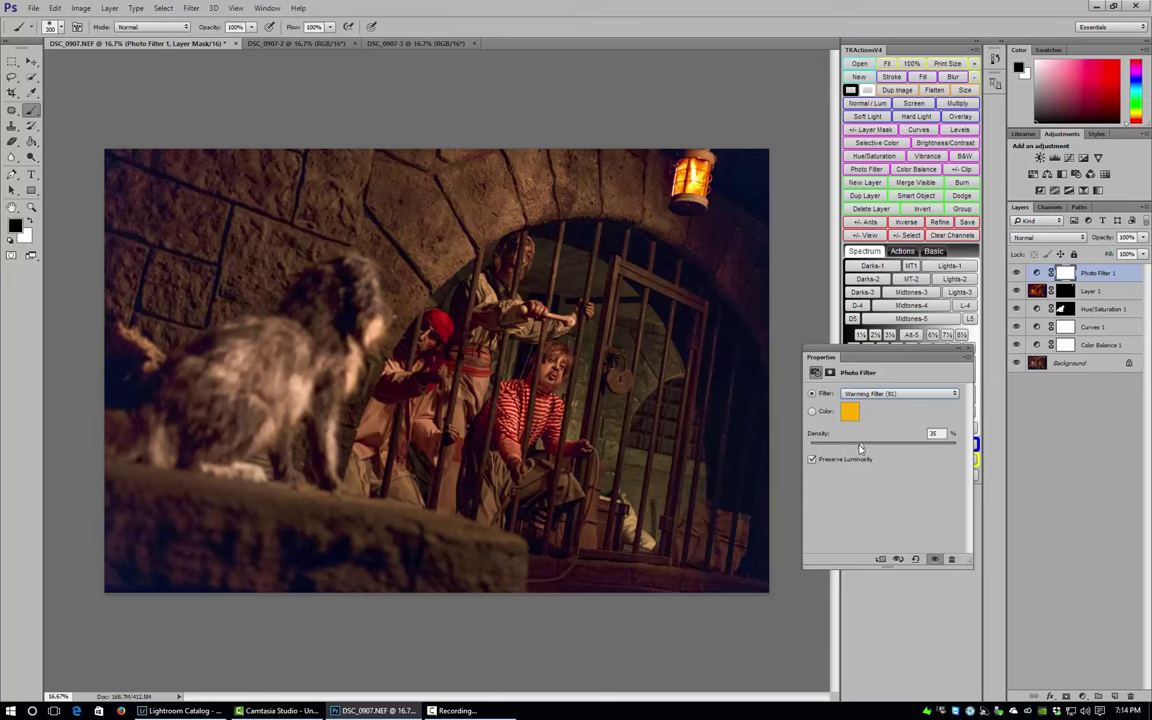
pyautogui.moveTo(860, 449); pyautogui.dragTo(857, 449)
pyautogui.moveTo(862, 449)
pyautogui.mouseDown()
pyautogui.moveTo(832, 451)
pyautogui.moveTo(851, 456)
pyautogui.mouseUp()
# Invert the warming filter's mask to black and paint white over the pirates' skin to warm only those areas.
pyautogui.hotkey('ctrl', 'i')
pyautogui.press('[')
pyautogui.press('[')
pyautogui.press('[')
pyautogui.press('[')
pyautogui.press('x')
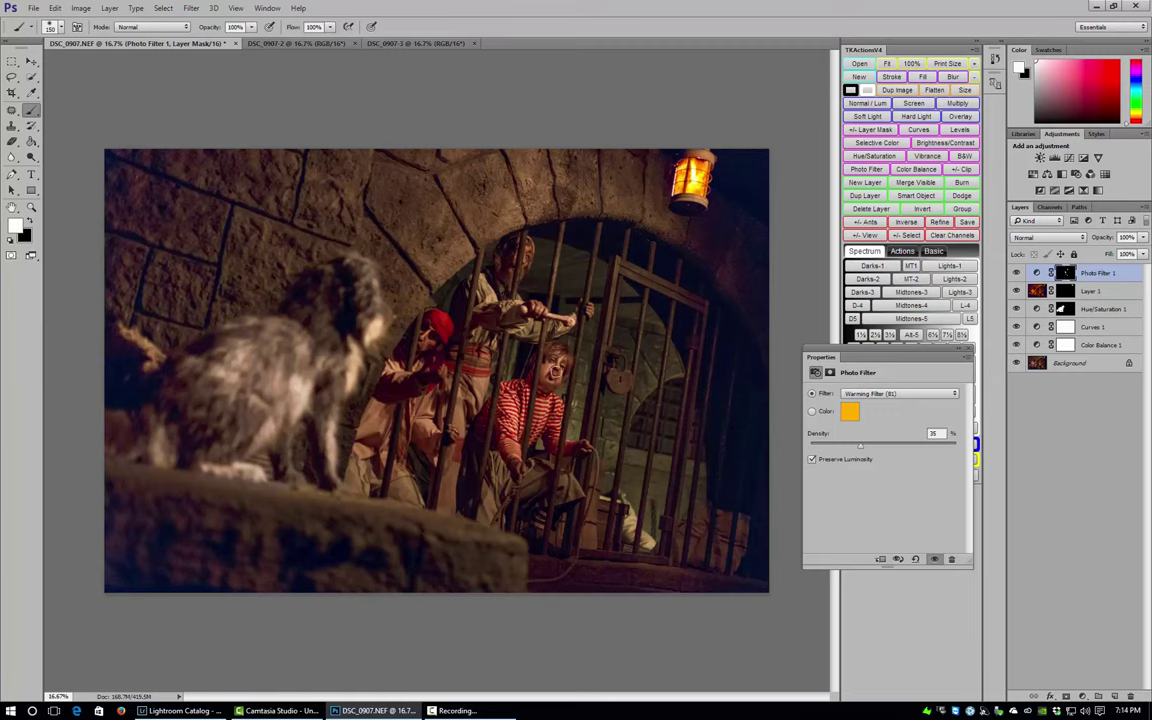
pyautogui.press(']')
pyautogui.press(']')
pyautogui.press('[')
pyautogui.press(']')
pyautogui.press(']')
# Add a second Photo Filter adjustment layer using the Red filter at 8% density.
pyautogui.click(1076, 174)
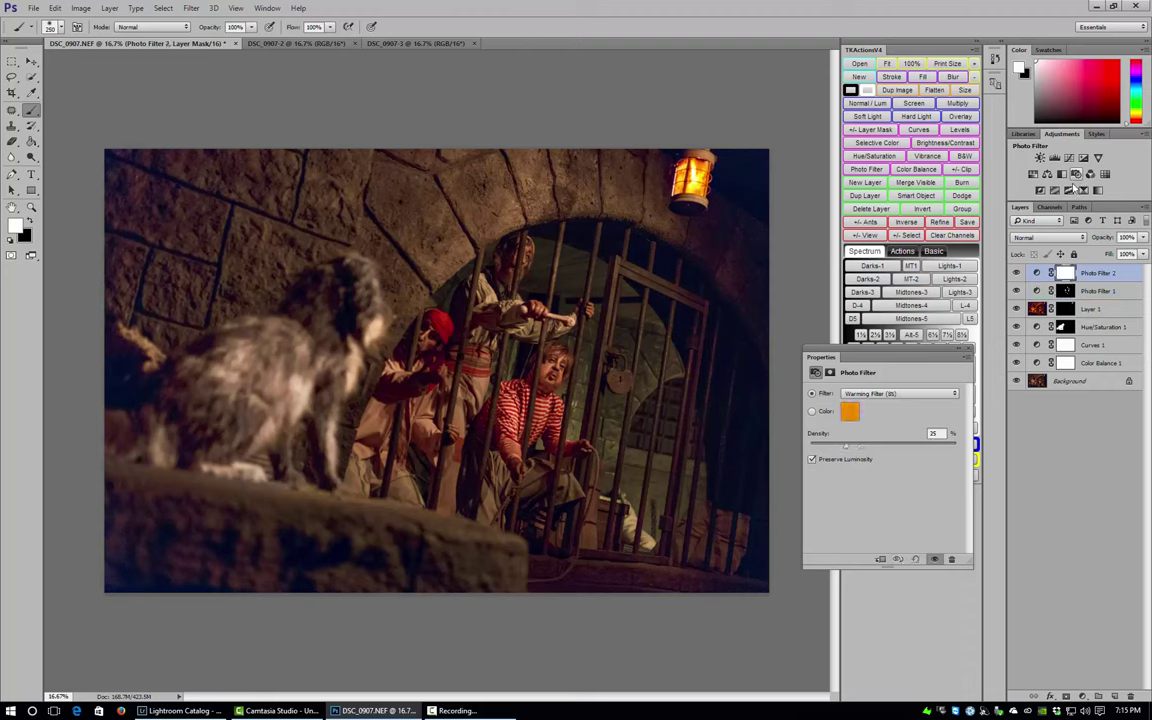
pyautogui.click(897, 393)
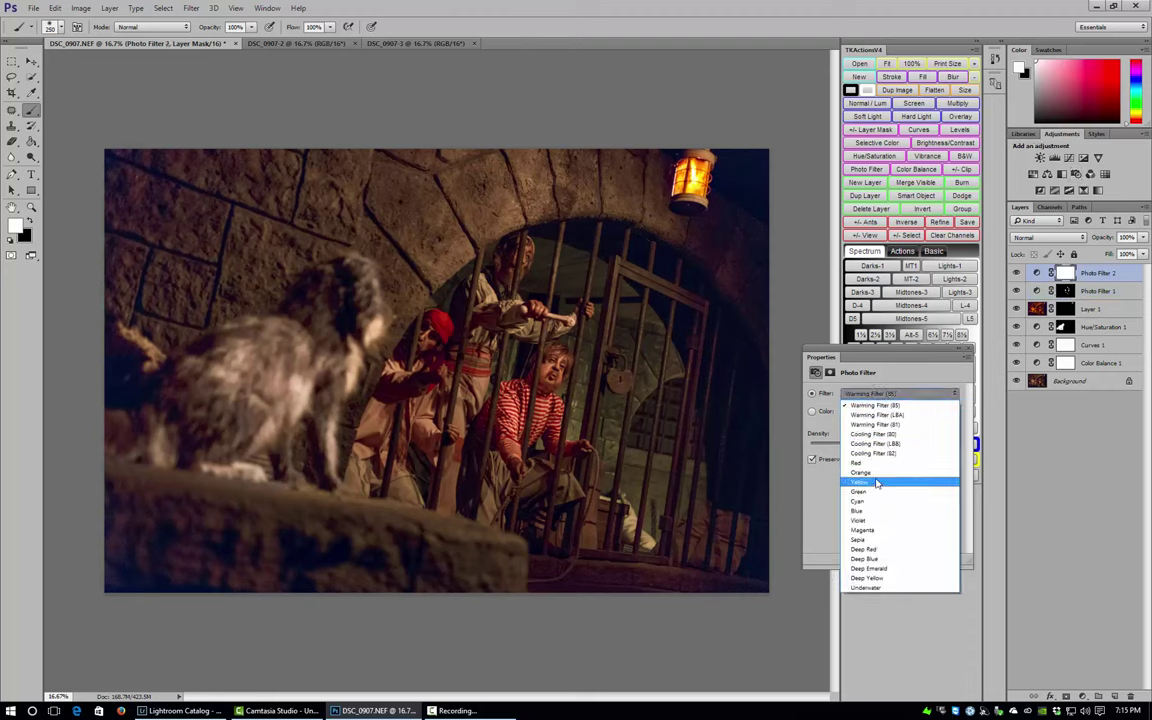
pyautogui.click(876, 455)
pyautogui.click(879, 394)
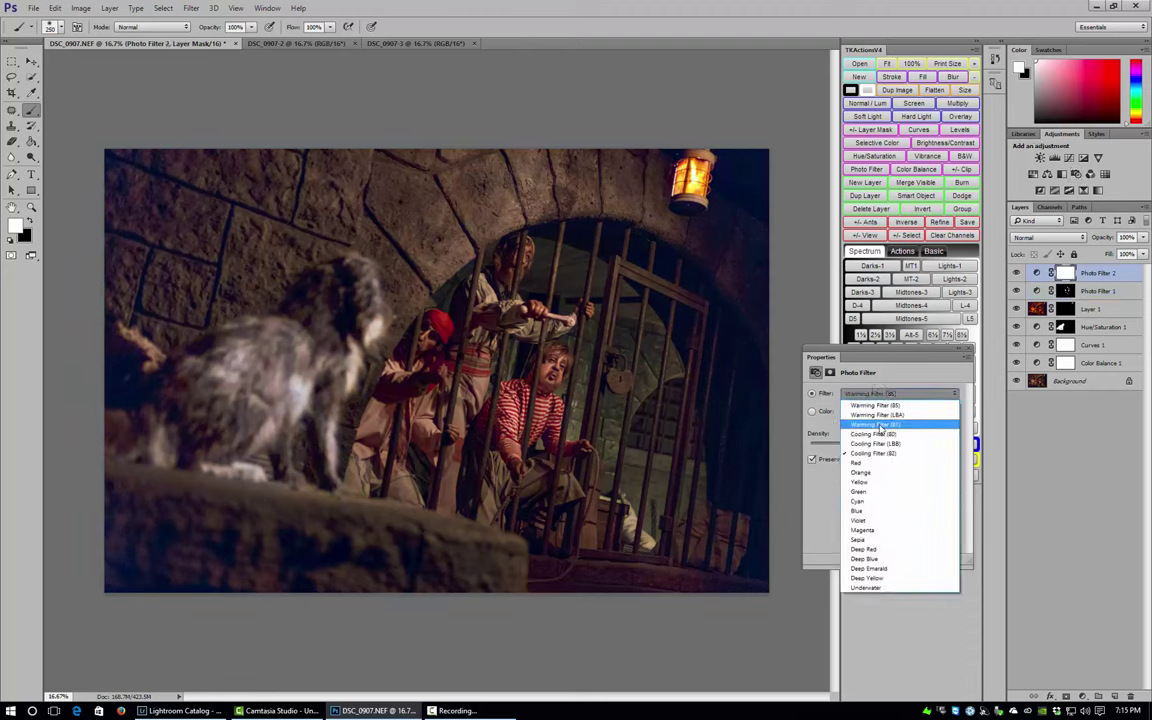
pyautogui.click(876, 465)
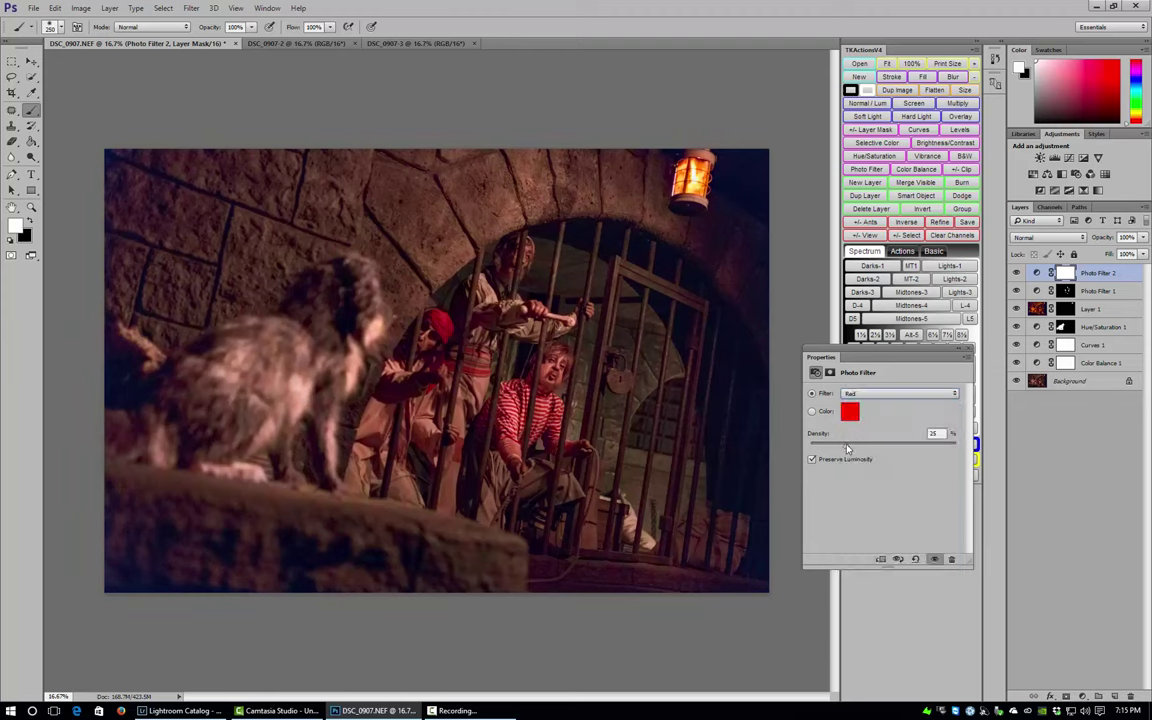
pyautogui.moveTo(846, 449); pyautogui.dragTo(819, 452)
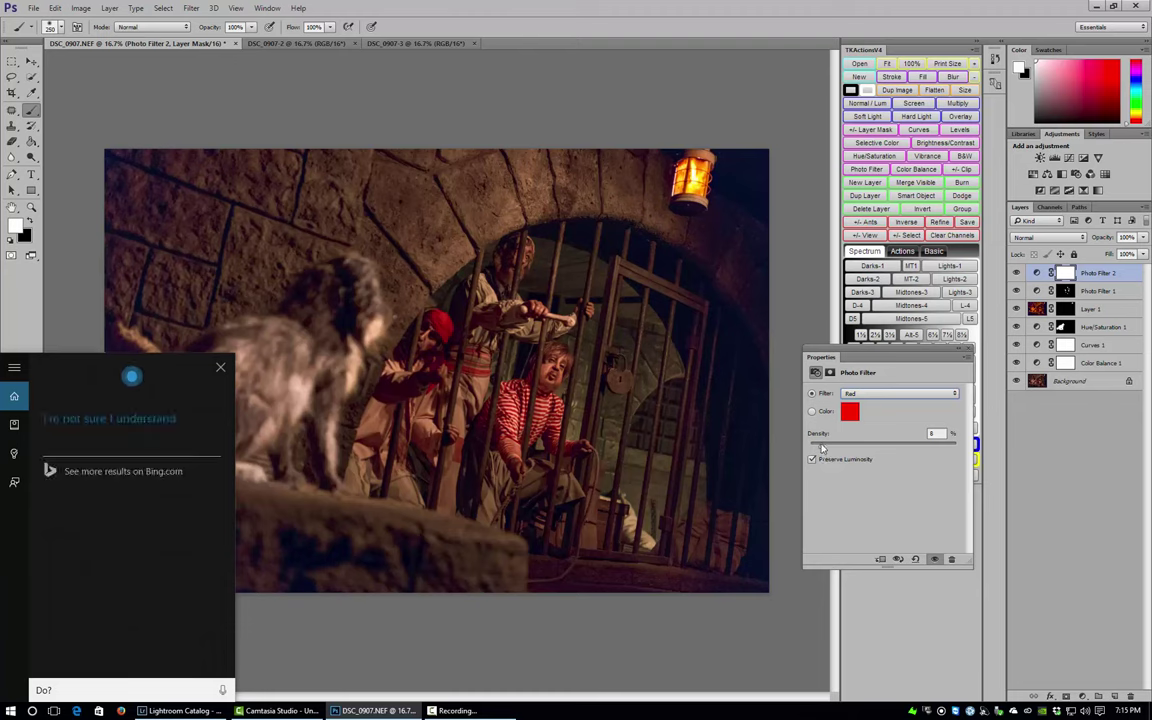
pyautogui.press('super')
pyautogui.press('super')
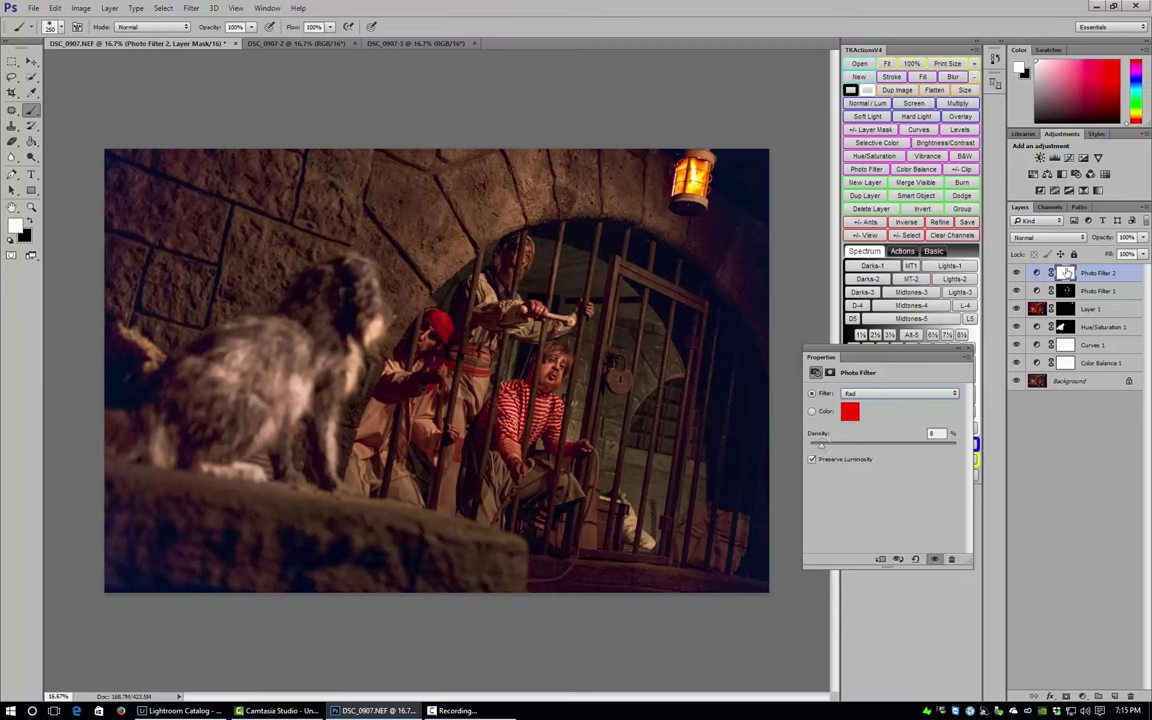
# Limit the Red filter to the pirates' skin by painting white on its inverted mask, and select both Photo Filter layers.
pyautogui.hotkey('ctrl', 'i')
pyautogui.press('[')
pyautogui.press(']')
pyautogui.press('[')
pyautogui.press('[')
pyautogui.keyDown('shift'); pyautogui.click(1090, 292); pyautogui.keyUp('shift')
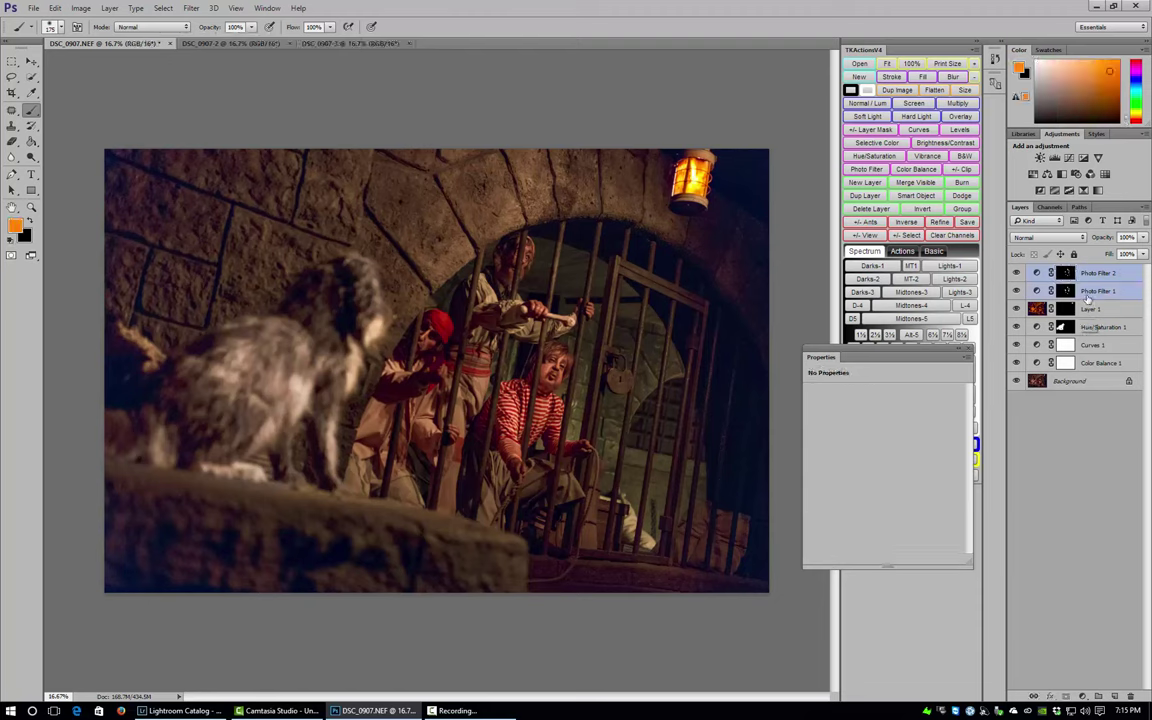
# Group the two Photo Filter layers and toggle the group's visibility to compare the skin tones before and after.
pyautogui.click(962, 208)
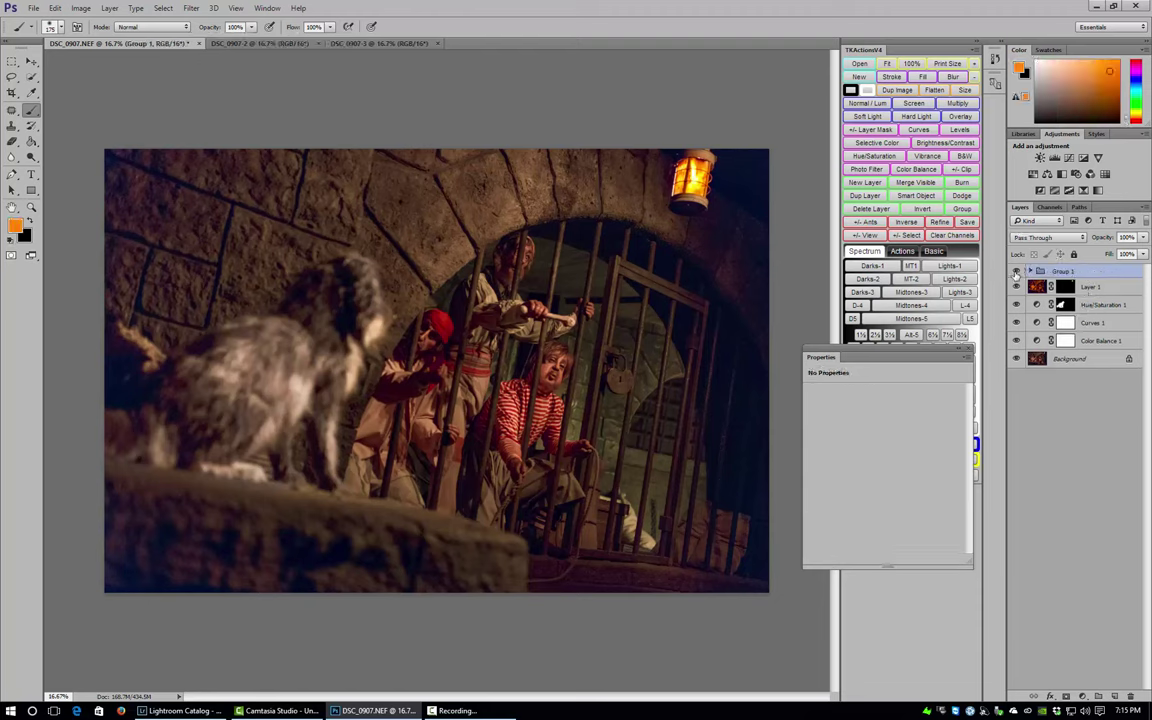
pyautogui.click(1016, 272)
pyautogui.click(1016, 272)
# Add a new blank layer above the group and set its blend mode to Overlay.
pyautogui.hotkey('ctrl', 'shift', 'n')
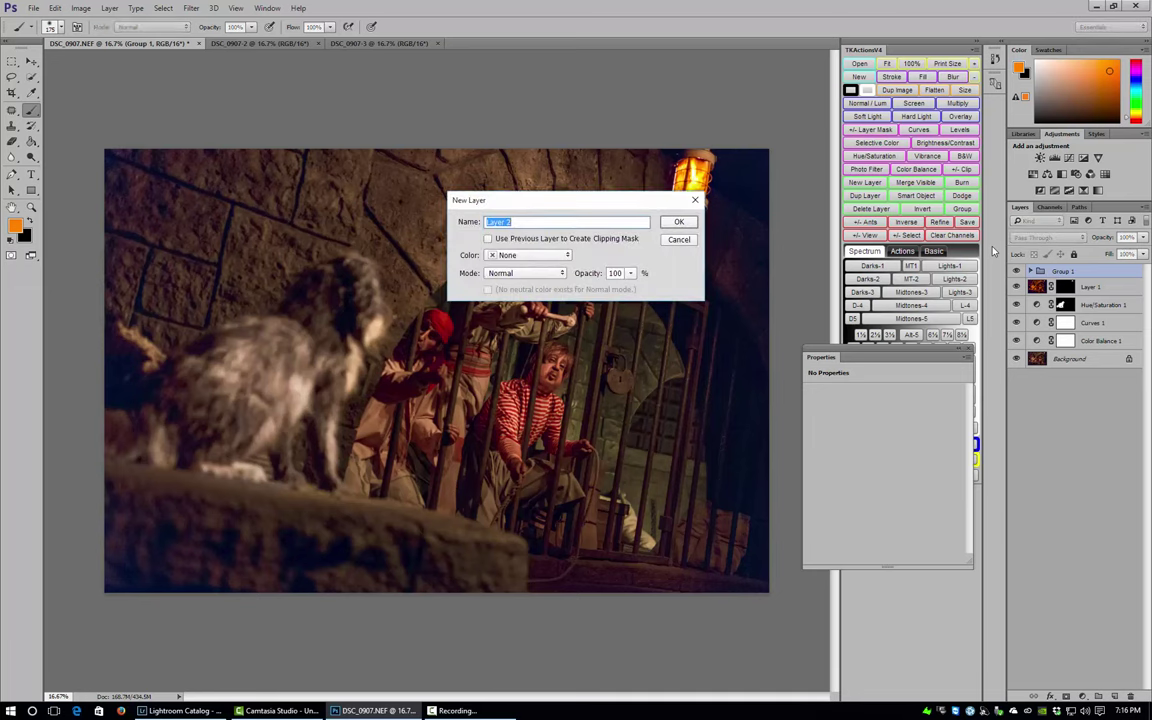
pyautogui.press('Return')
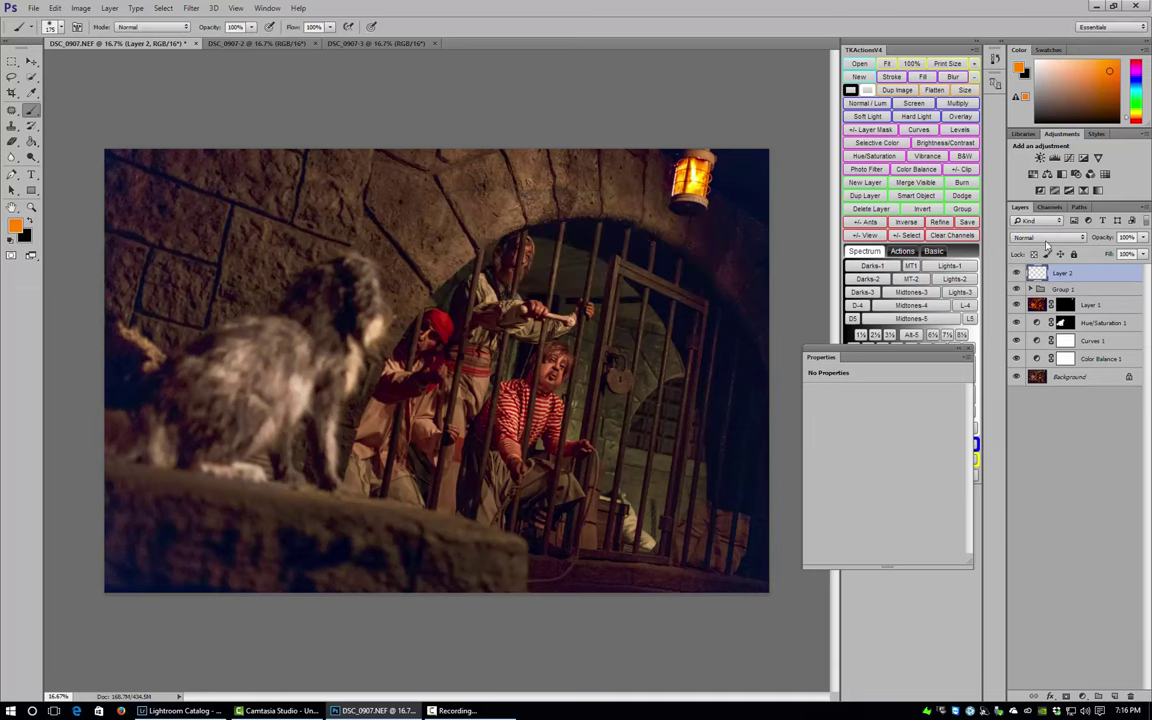
pyautogui.click(1050, 239)
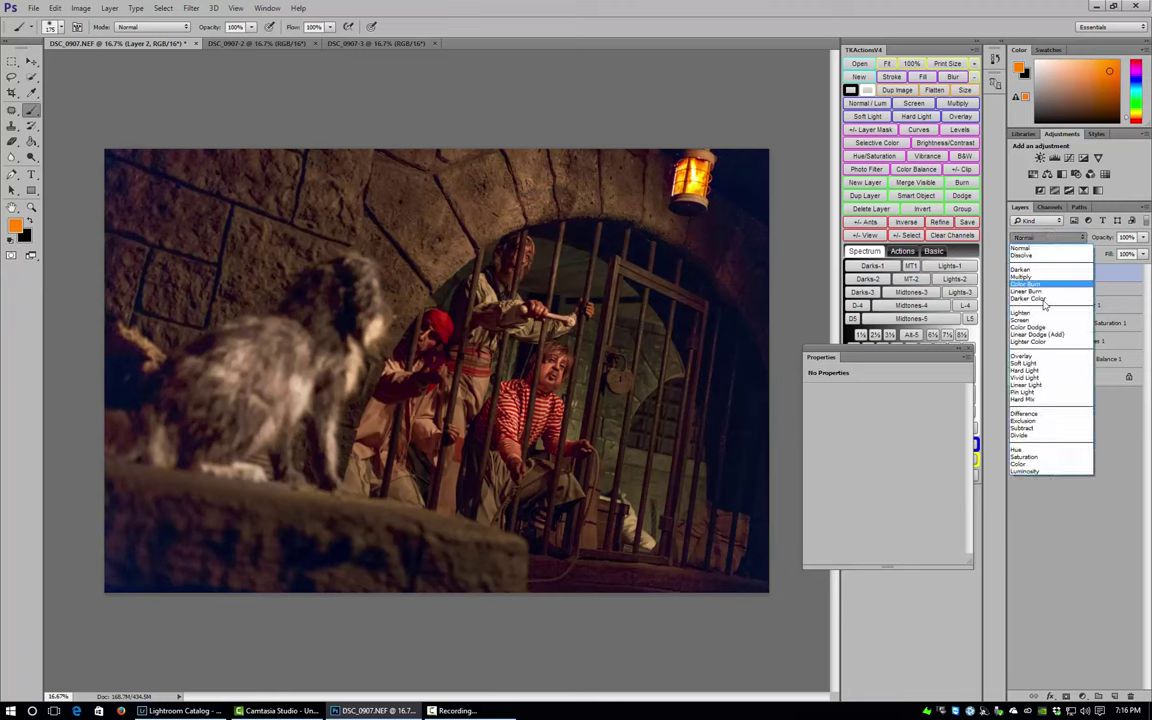
pyautogui.click(1046, 361)
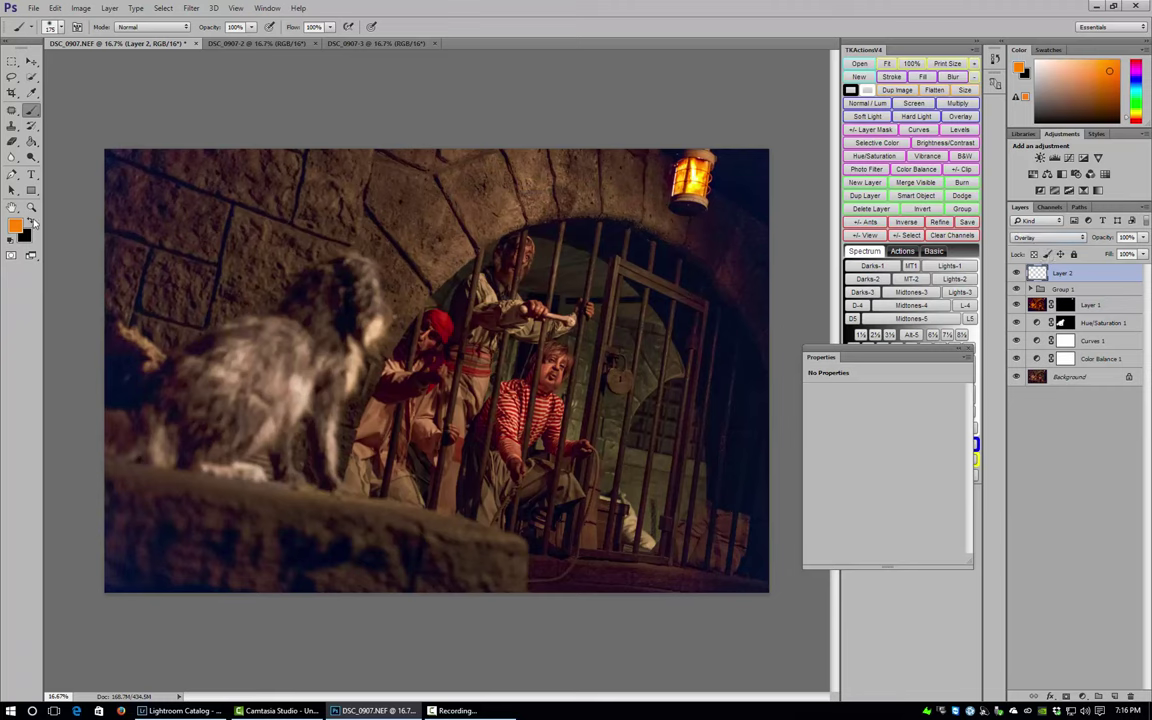
# Sample the lantern's bright yellow as the foreground color and make it slightly more saturated.
pyautogui.click(30, 221)
pyautogui.click(31, 91)
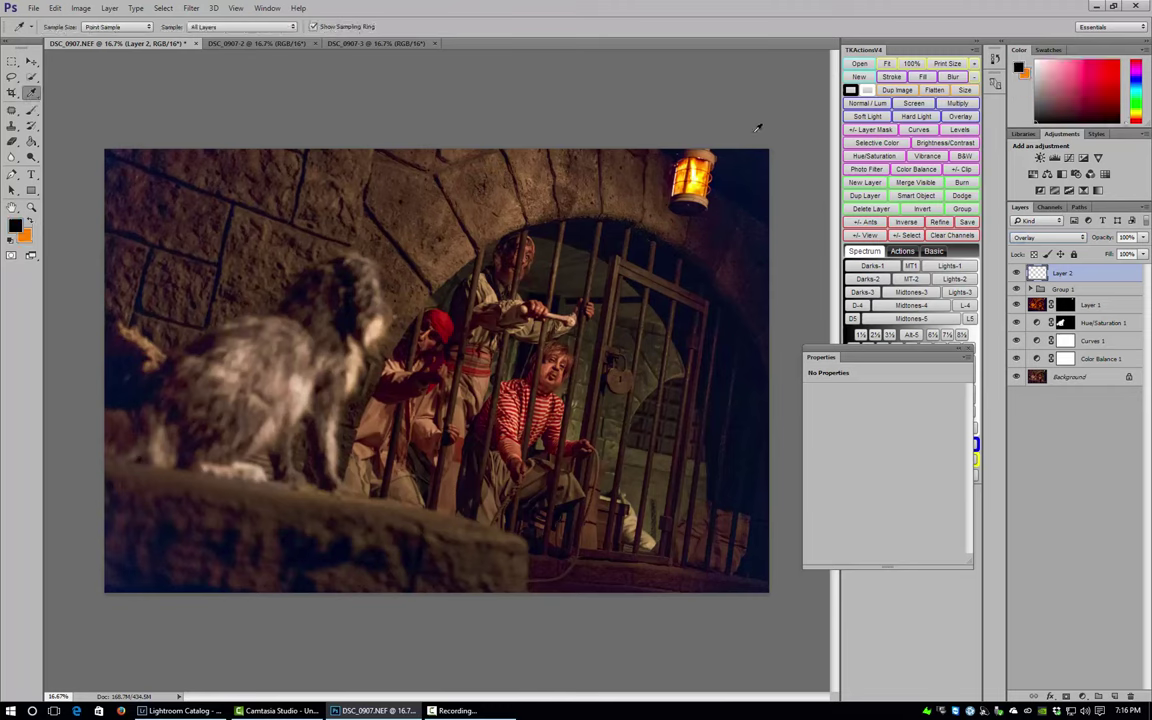
pyautogui.moveTo(697, 170); pyautogui.dragTo(695, 168)
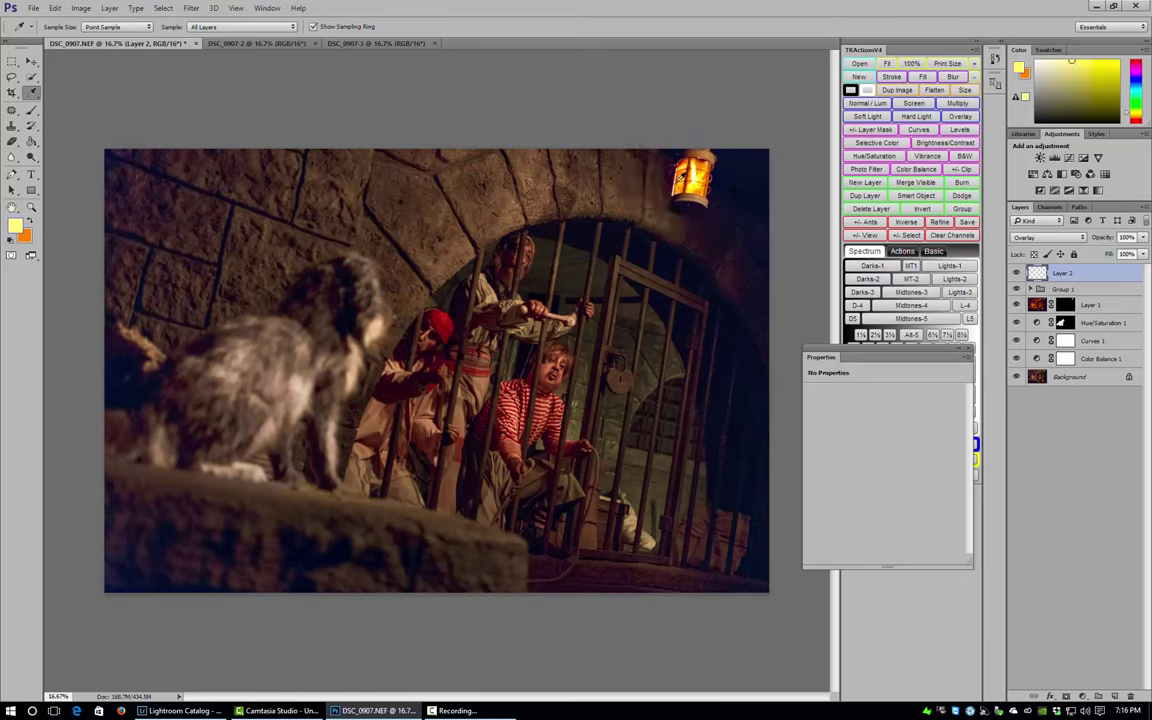
pyautogui.click(17, 224)
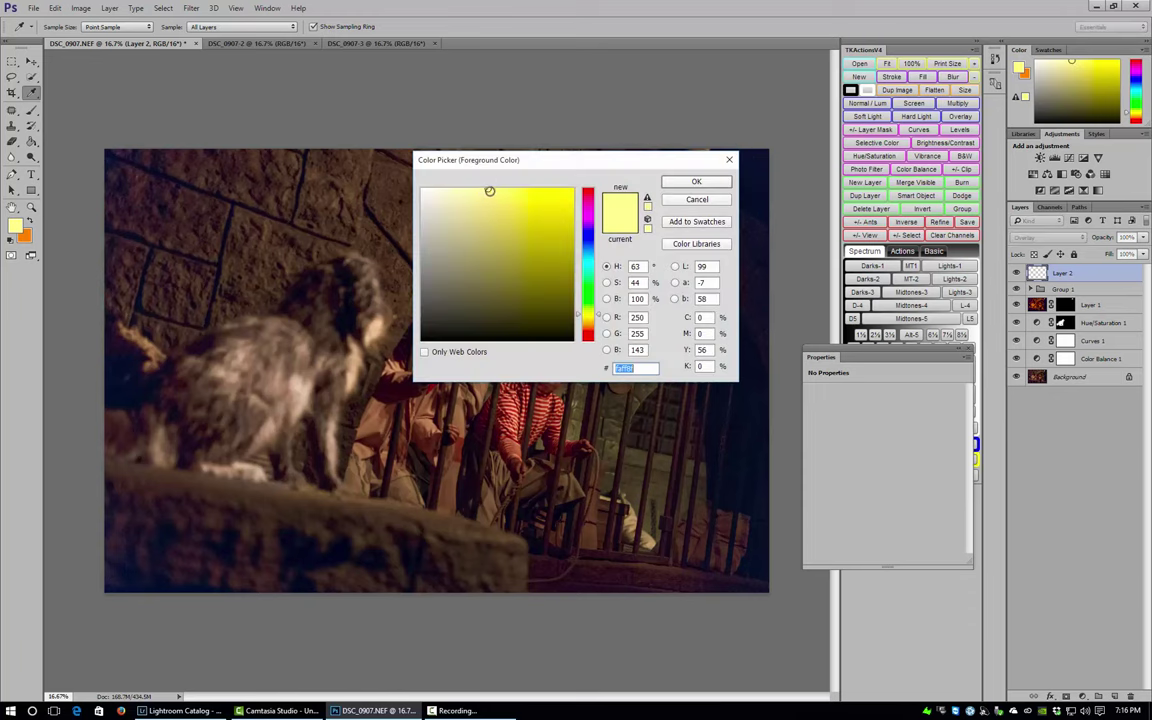
pyautogui.click(498, 192)
pyautogui.click(500, 191)
pyautogui.click(697, 182)
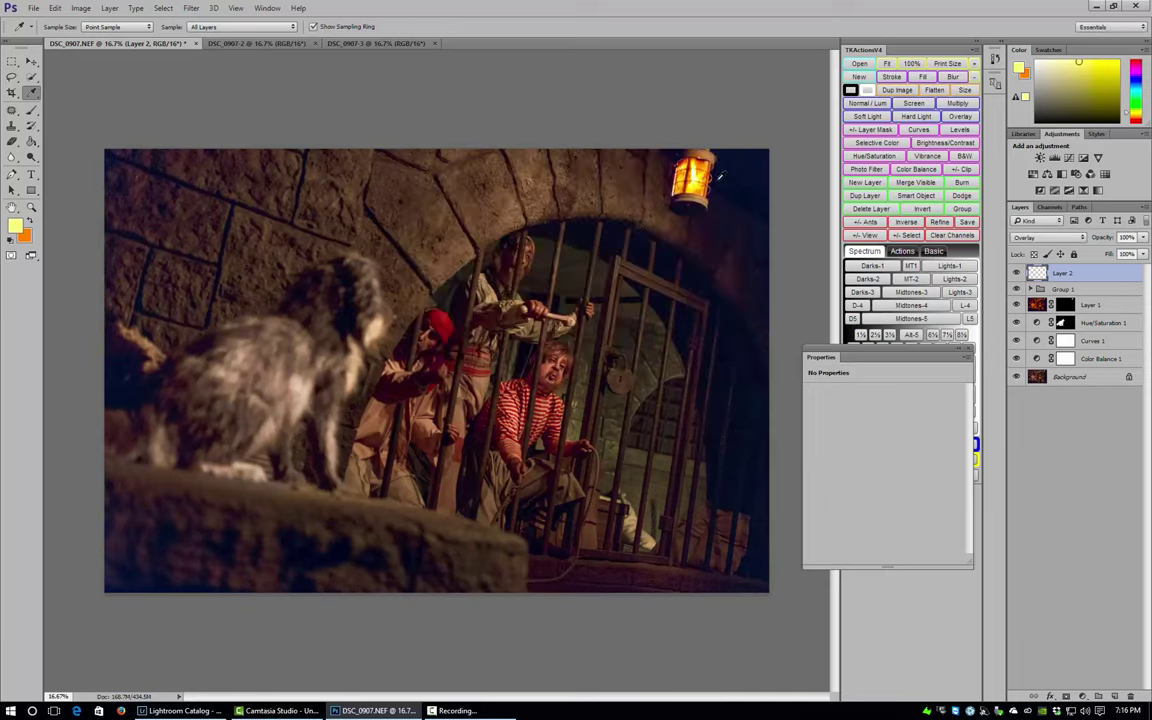
# Paint the lantern's yellow glow on the Overlay layer over the surrounding stonework with a 2600 px brush at 5% opacity.
pyautogui.press('b')
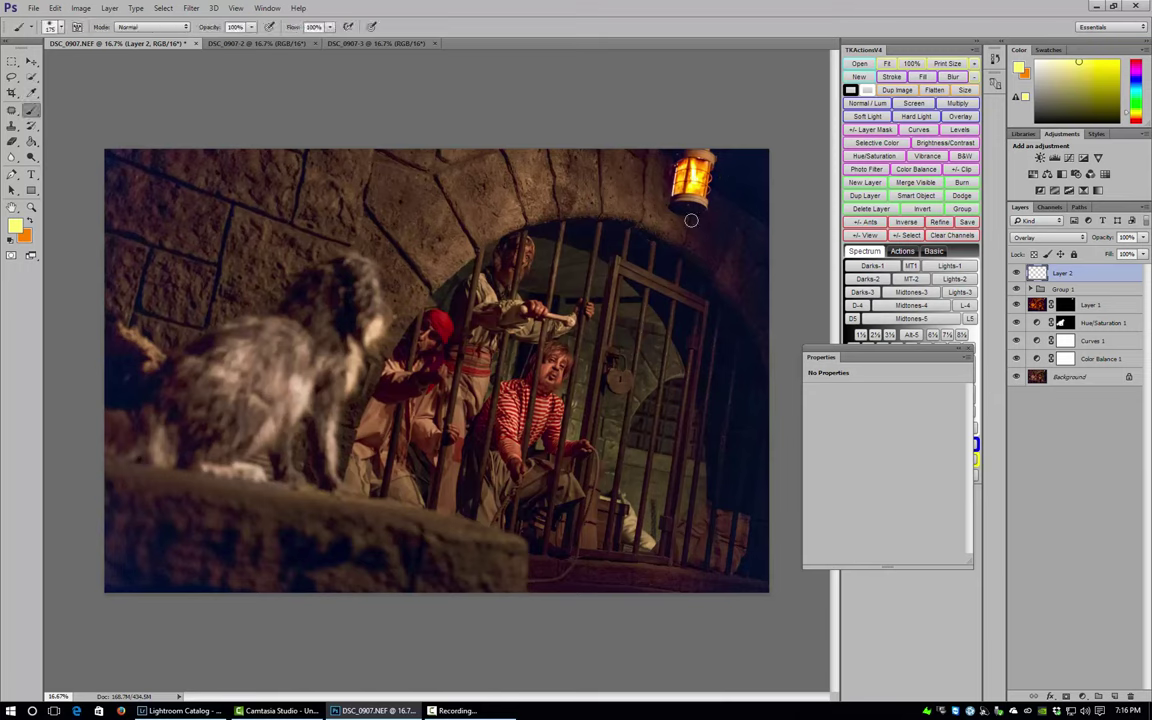
pyautogui.press(']')
pyautogui.press(']')
pyautogui.press(']')
pyautogui.press(']')
pyautogui.press(']')
pyautogui.press(']')
pyautogui.press(']')
pyautogui.press(']')
pyautogui.press(']')
pyautogui.press(']')
pyautogui.press(']')
pyautogui.press(']')
pyautogui.press(']')
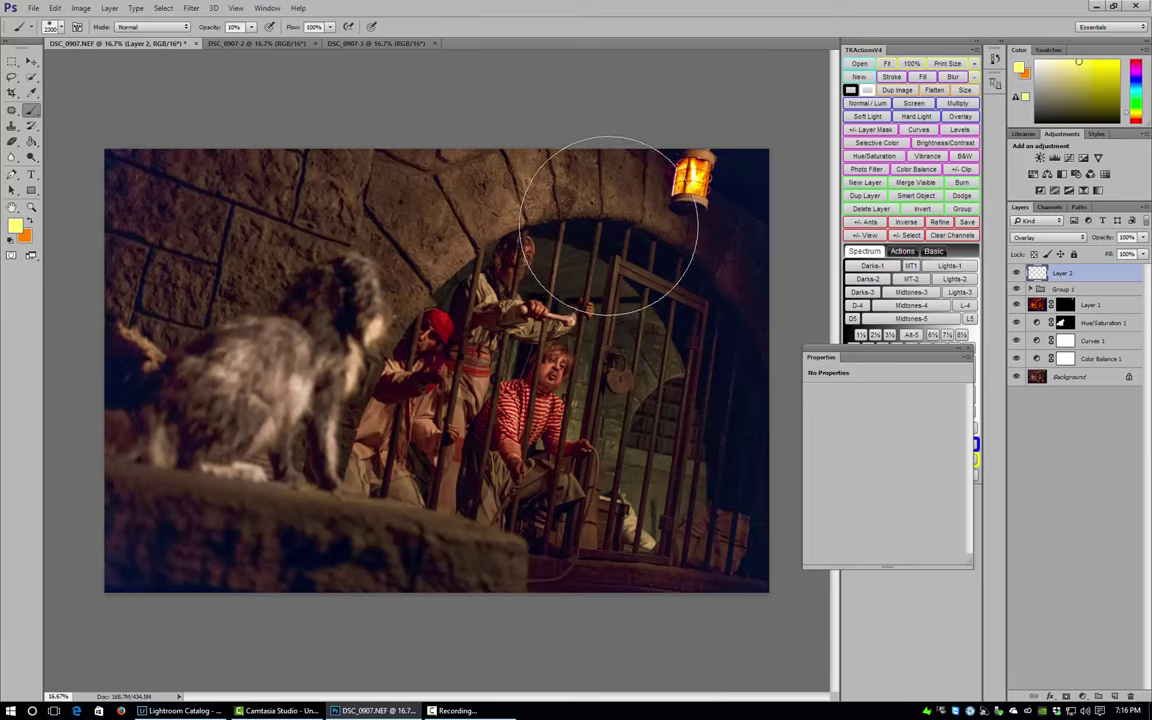
pyautogui.press('0')
pyautogui.press('5')
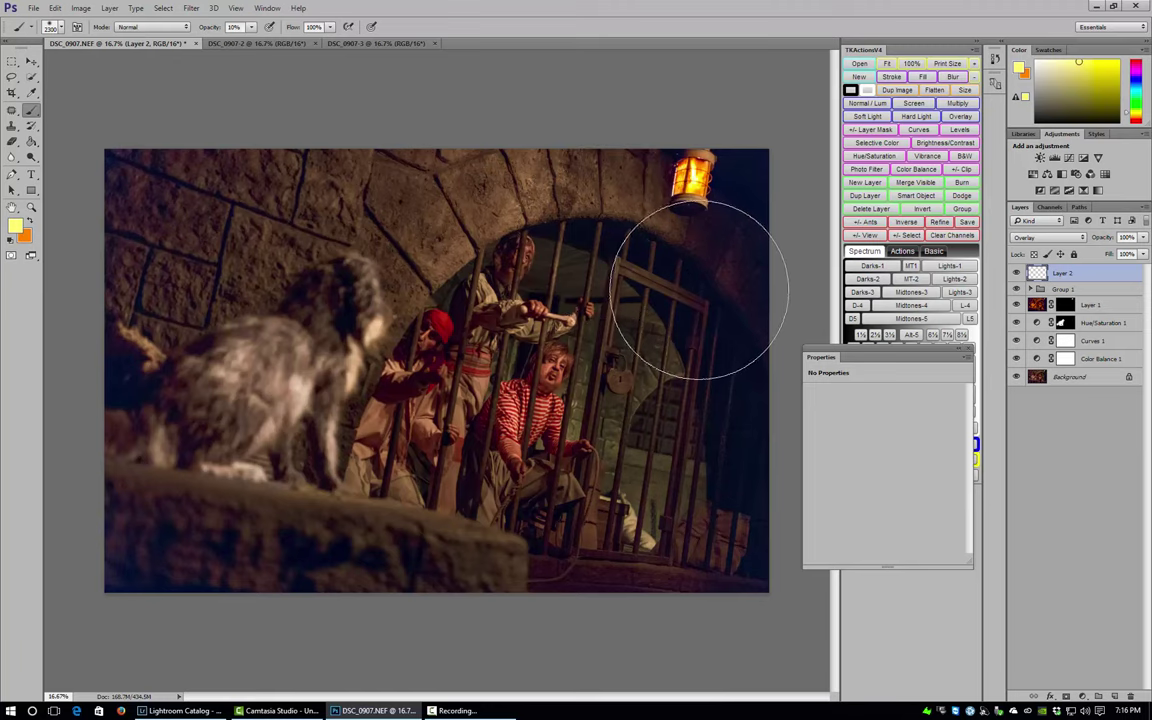
pyautogui.press(']')
pyautogui.press(']')
pyautogui.press(']')
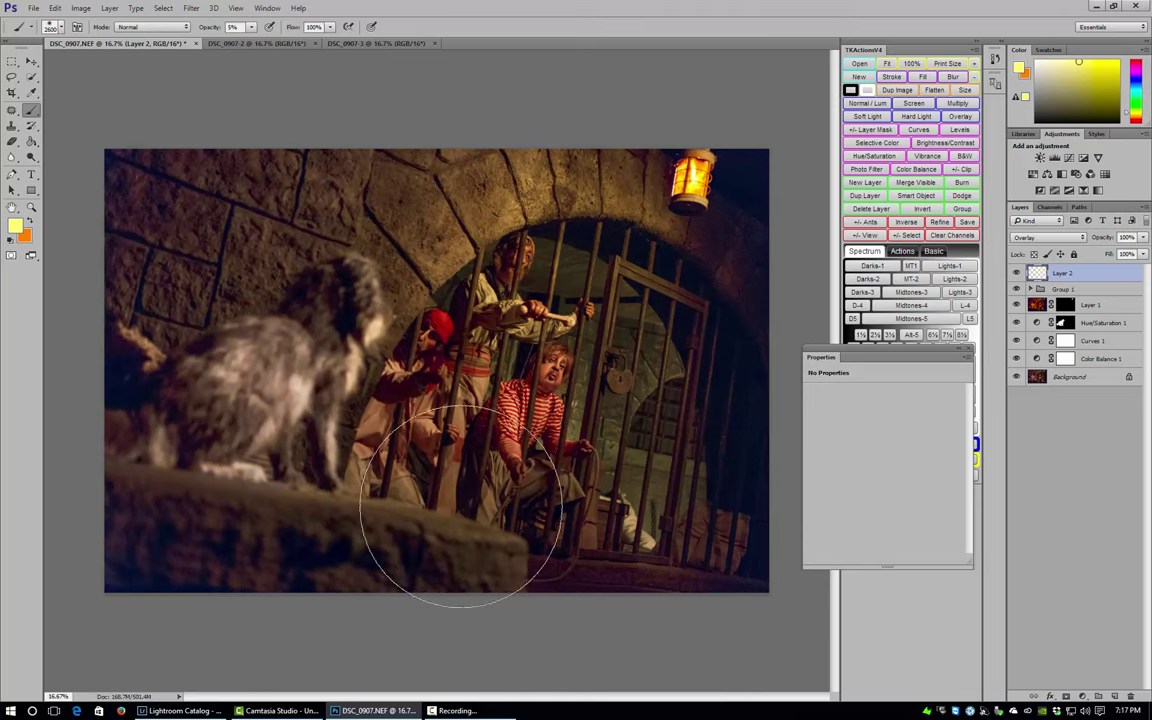
# Build up the yellow light on the arch and walls with smaller 1300 to 1800 px brushes at 5% opacity.
pyautogui.press('[')
pyautogui.press('[')
pyautogui.press('[')
pyautogui.press('[')
pyautogui.press('[')
pyautogui.press('[')
pyautogui.press('[')
pyautogui.press('[')
pyautogui.press('[')
pyautogui.press('[')
pyautogui.press('[')
pyautogui.press('[')
pyautogui.press('[')
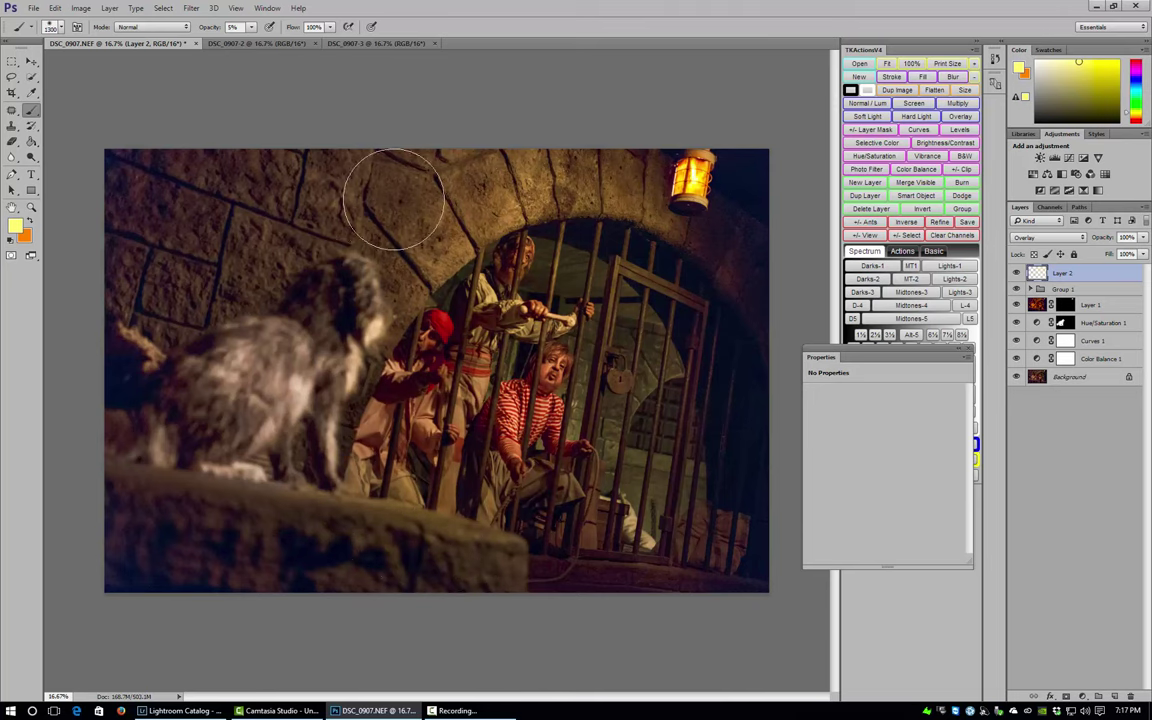
pyautogui.press(']')
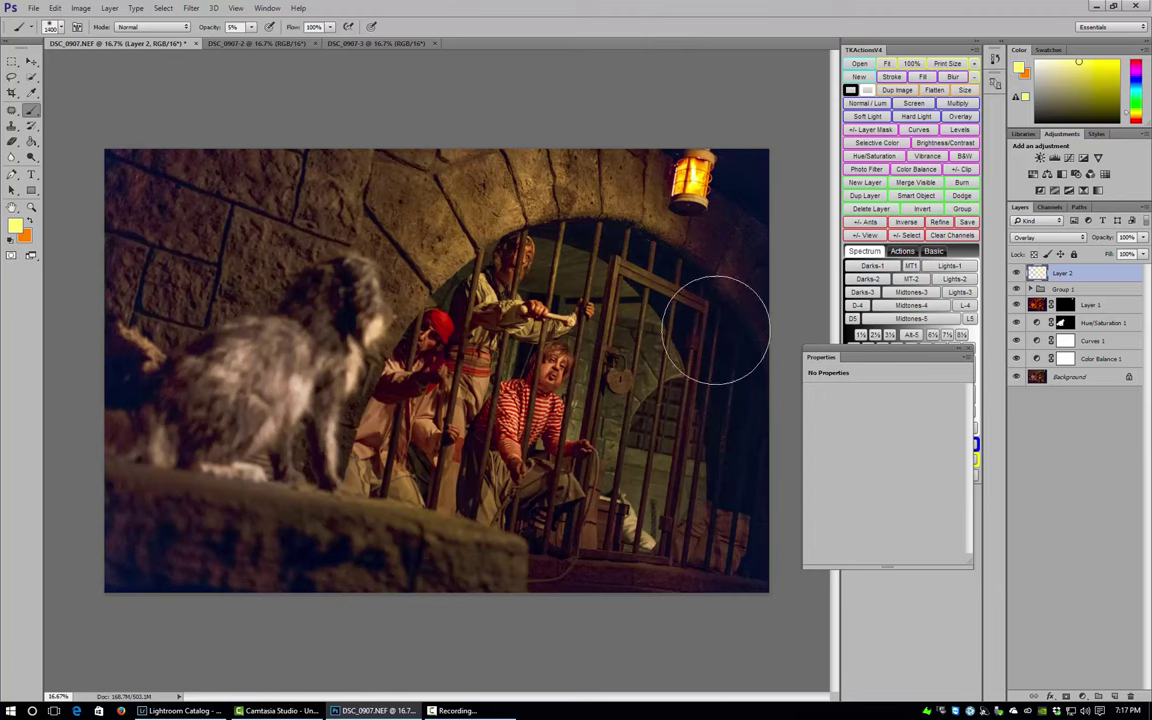
pyautogui.press(']')
pyautogui.press(']')
pyautogui.press(']')
pyautogui.press(']')
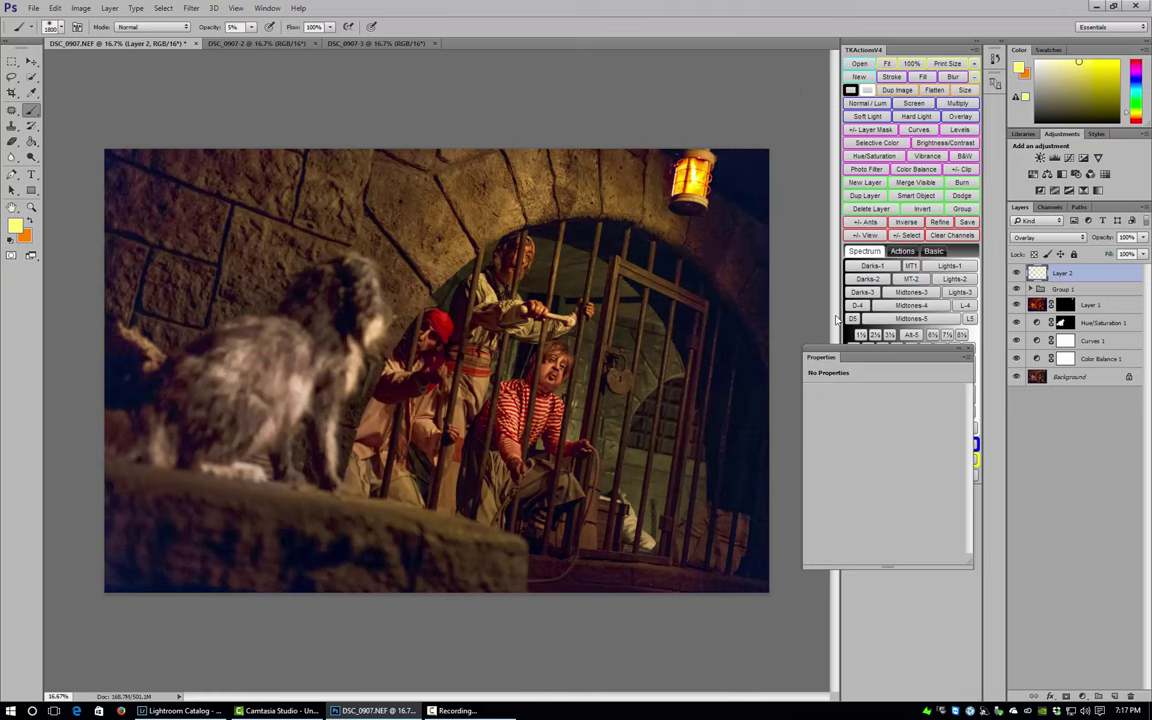
# Add another blank layer in Soft Light mode and paint orange over the arch, pirates and gate at 5% brush opacity.
pyautogui.hotkey('ctrl', 'shift', 'n')
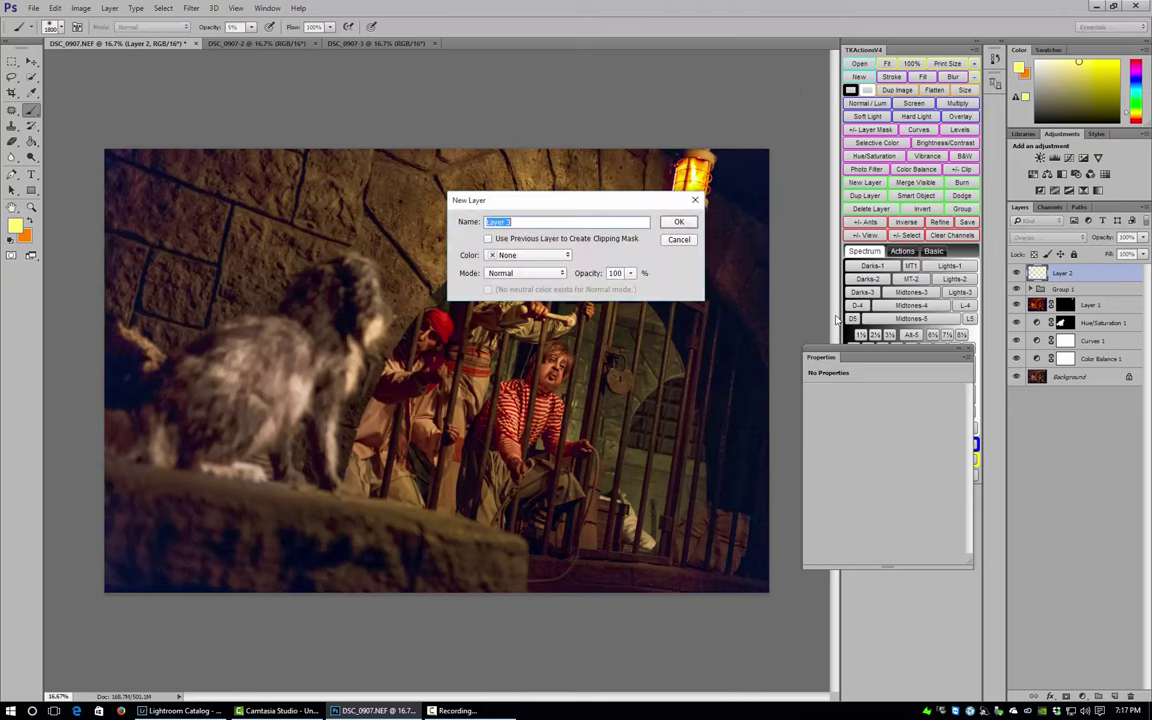
pyautogui.press('Return')
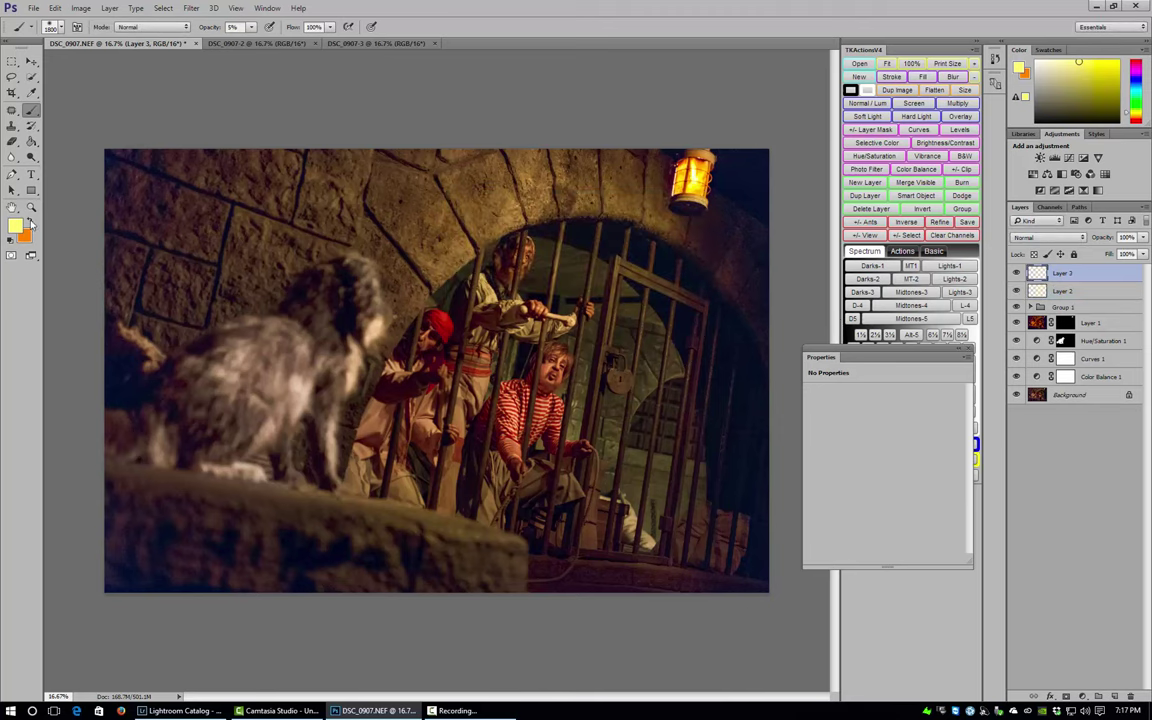
pyautogui.click(30, 222)
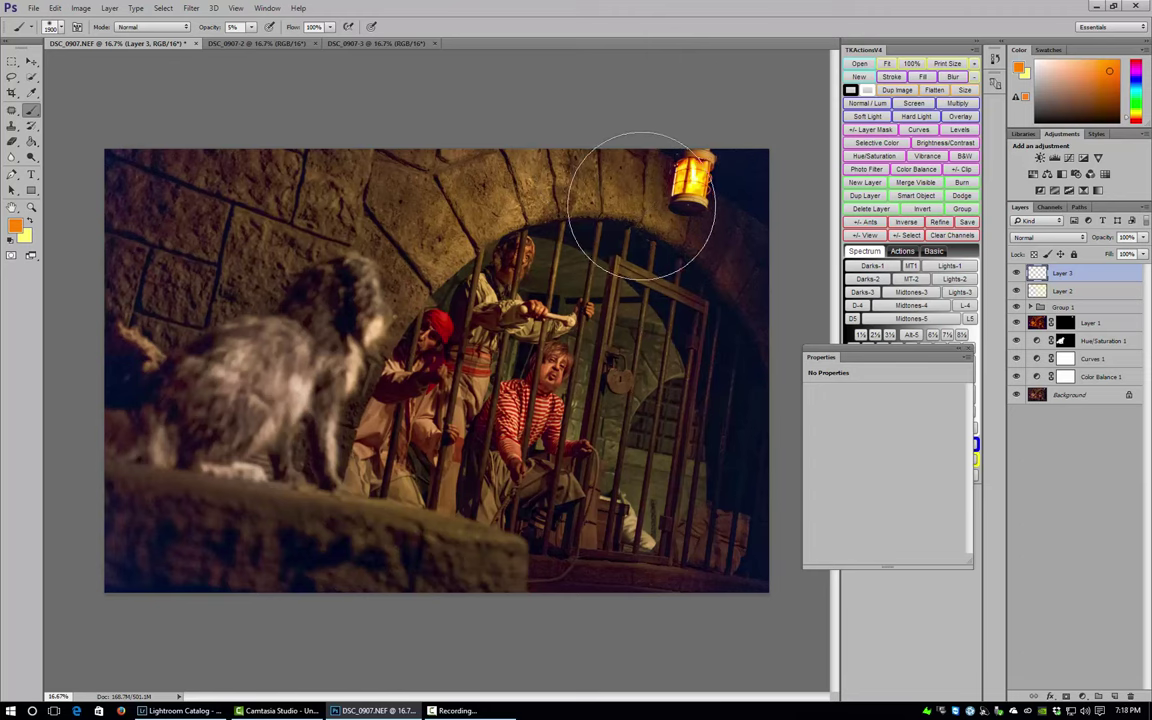
pyautogui.click(1042, 238)
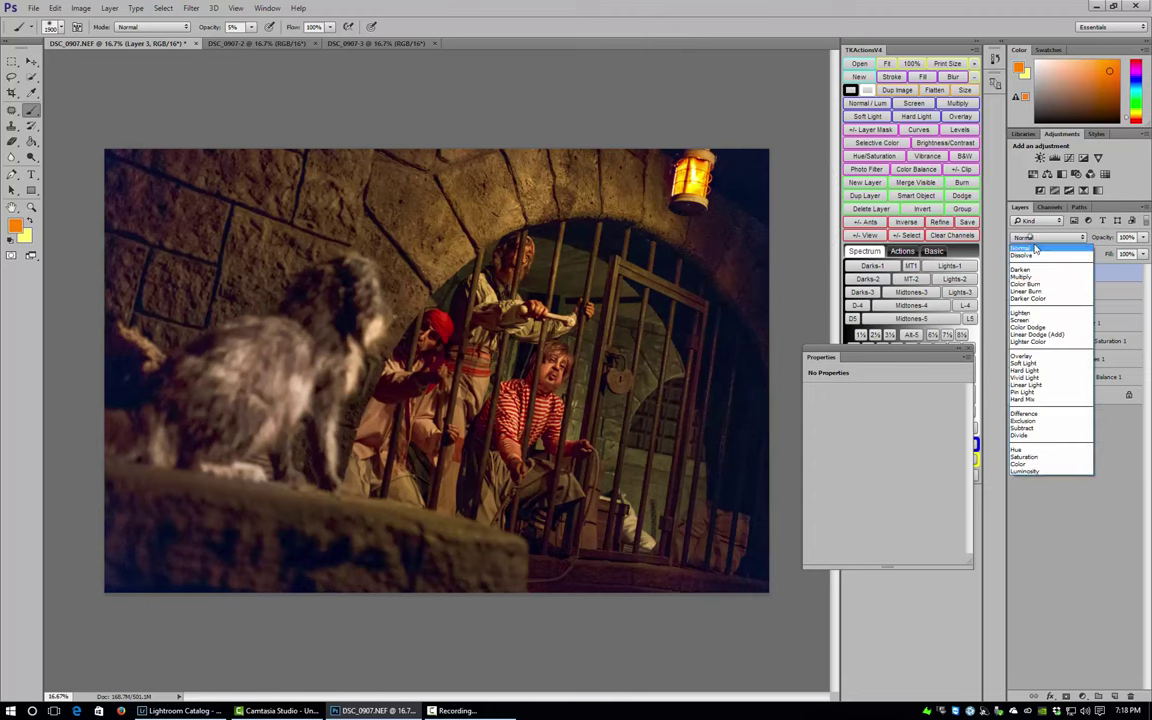
pyautogui.click(1040, 364)
pyautogui.moveTo(655, 206)
pyautogui.mouseDown()
pyautogui.moveTo(620, 177)
pyautogui.moveTo(617, 147)
pyautogui.moveTo(618, 222)
pyautogui.moveTo(600, 215)
pyautogui.moveTo(583, 228)
pyautogui.mouseUp()
pyautogui.moveTo(487, 228)
pyautogui.mouseDown()
pyautogui.moveTo(447, 231)
pyautogui.moveTo(483, 176)
pyautogui.moveTo(493, 195)
pyautogui.moveTo(435, 260)
pyautogui.moveTo(504, 210)
pyautogui.moveTo(421, 287)
pyautogui.moveTo(468, 186)
pyautogui.moveTo(479, 259)
pyautogui.moveTo(461, 195)
pyautogui.moveTo(462, 284)
pyautogui.moveTo(646, 155)
pyautogui.moveTo(653, 171)
pyautogui.moveTo(577, 163)
pyautogui.moveTo(486, 288)
pyautogui.moveTo(638, 223)
pyautogui.moveTo(638, 181)
pyautogui.moveTo(456, 221)
pyautogui.moveTo(543, 251)
pyautogui.moveTo(452, 213)
pyautogui.moveTo(430, 179)
pyautogui.moveTo(388, 170)
pyautogui.moveTo(348, 195)
pyautogui.moveTo(265, 216)
pyautogui.moveTo(293, 194)
pyautogui.moveTo(289, 304)
pyautogui.moveTo(455, 338)
pyautogui.moveTo(379, 490)
pyautogui.moveTo(424, 522)
pyautogui.moveTo(389, 525)
pyautogui.moveTo(436, 538)
pyautogui.moveTo(377, 536)
pyautogui.moveTo(457, 546)
pyautogui.moveTo(429, 532)
pyautogui.moveTo(537, 505)
pyautogui.moveTo(639, 404)
pyautogui.moveTo(629, 312)
pyautogui.moveTo(629, 393)
pyautogui.moveTo(629, 352)
pyautogui.moveTo(649, 384)
pyautogui.moveTo(639, 398)
pyautogui.moveTo(699, 270)
pyautogui.moveTo(653, 202)
pyautogui.moveTo(681, 228)
pyautogui.moveTo(704, 296)
pyautogui.moveTo(669, 269)
pyautogui.moveTo(624, 192)
pyautogui.moveTo(453, 278)
pyautogui.moveTo(453, 216)
pyautogui.moveTo(427, 223)
pyautogui.moveTo(574, 261)
pyautogui.moveTo(600, 285)
pyautogui.moveTo(593, 351)
pyautogui.moveTo(626, 351)
pyautogui.moveTo(651, 261)
pyautogui.moveTo(627, 414)
pyautogui.moveTo(607, 281)
pyautogui.moveTo(589, 334)
pyautogui.moveTo(507, 369)
pyautogui.moveTo(467, 404)
pyautogui.moveTo(491, 379)
pyautogui.moveTo(452, 448)
pyautogui.moveTo(551, 381)
pyautogui.moveTo(613, 373)
pyautogui.moveTo(674, 288)
pyautogui.moveTo(690, 288)
pyautogui.moveTo(681, 370)
pyautogui.mouseUp()
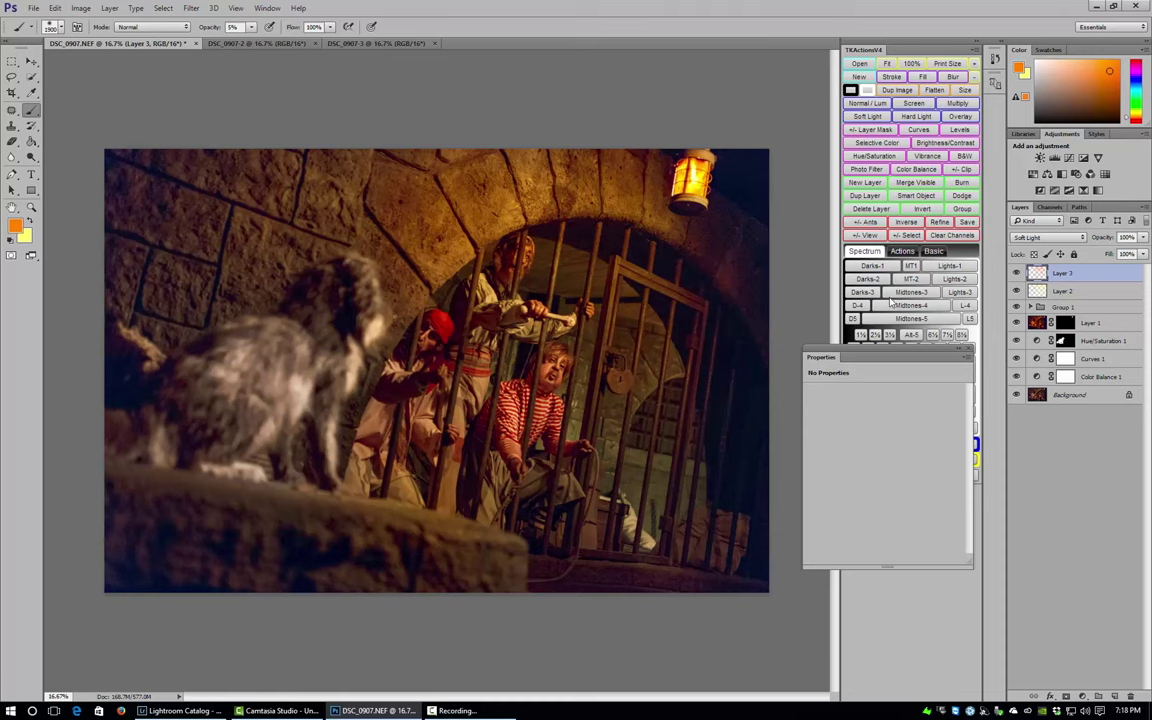
# Lower the opacity of the yellow Overlay layer slightly and set the orange Soft Light layer's opacity to 71%.
pyautogui.hotkey('alt', '[')
pyautogui.click(1143, 238)
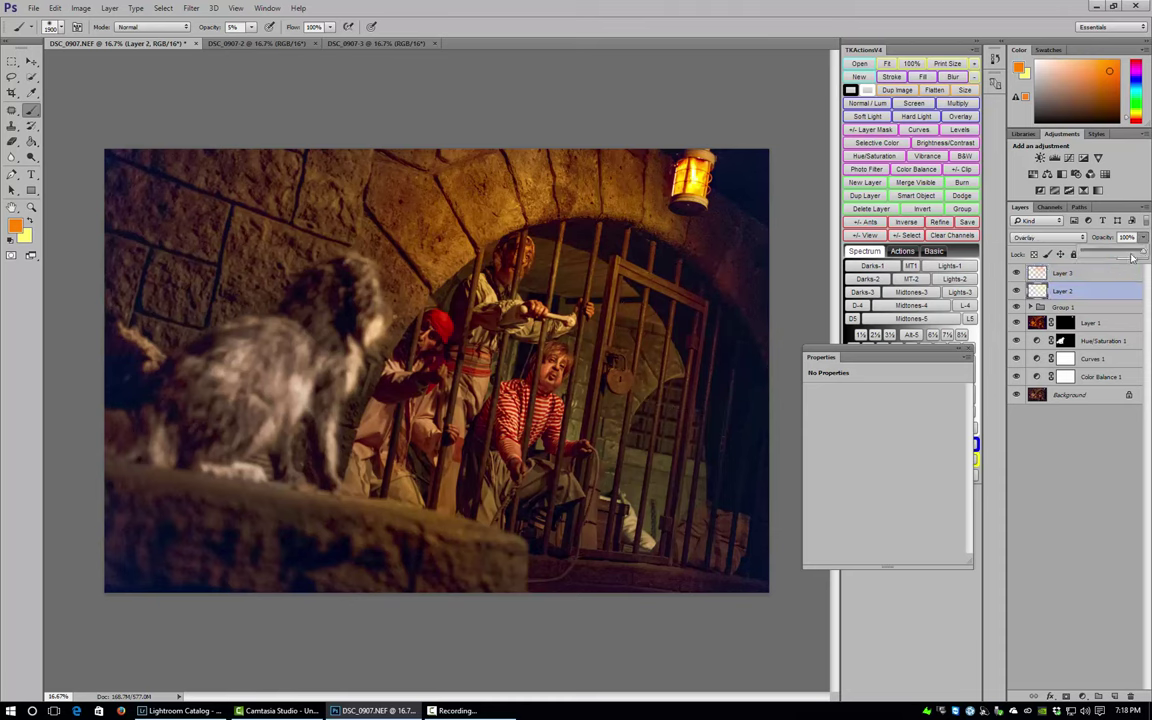
pyautogui.moveTo(1144, 257); pyautogui.dragTo(1131, 260)
pyautogui.click(1113, 273)
pyautogui.click(1142, 238)
pyautogui.moveTo(1144, 255); pyautogui.dragTo(1128, 261)
pyautogui.click(920, 5)
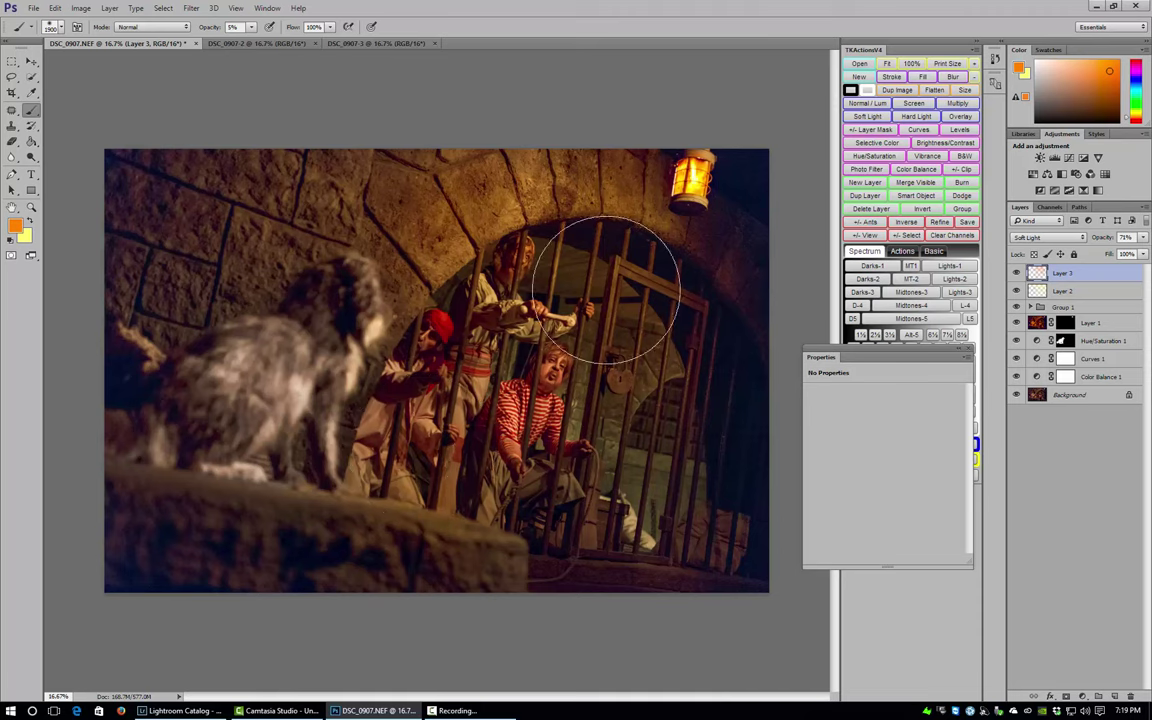
# Add a Hue/Saturation adjustment layer on top and set the Yellows saturation to -15.
pyautogui.click(1032, 176)
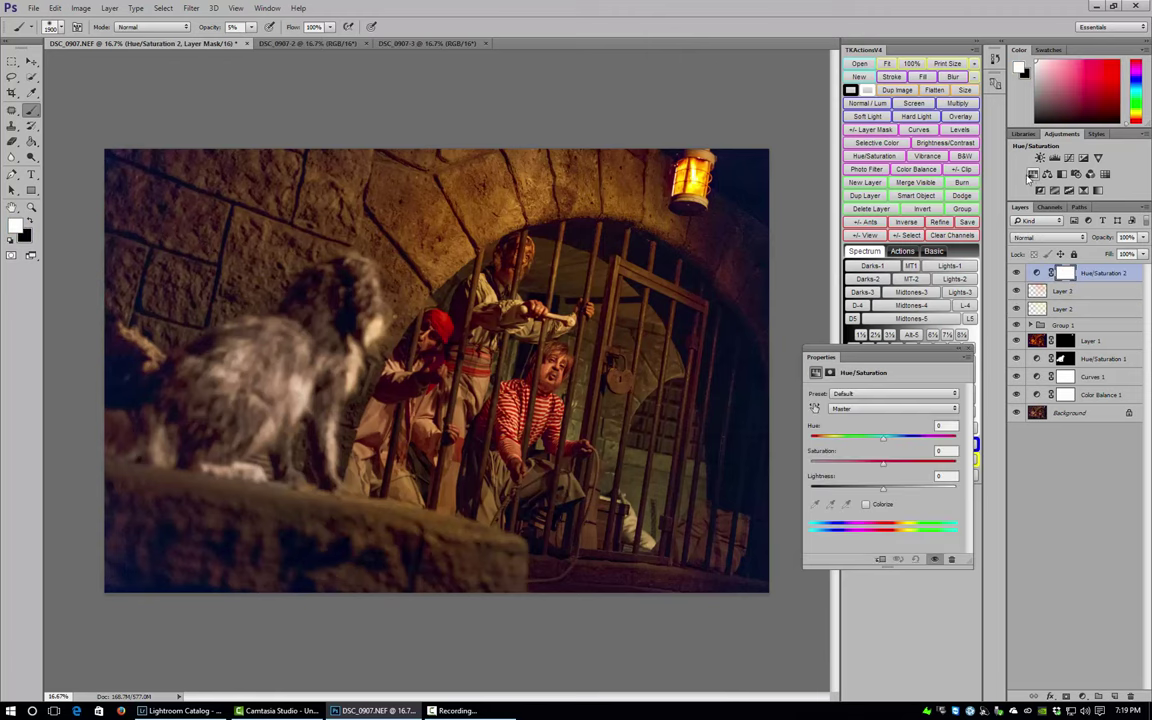
pyautogui.click(842, 409)
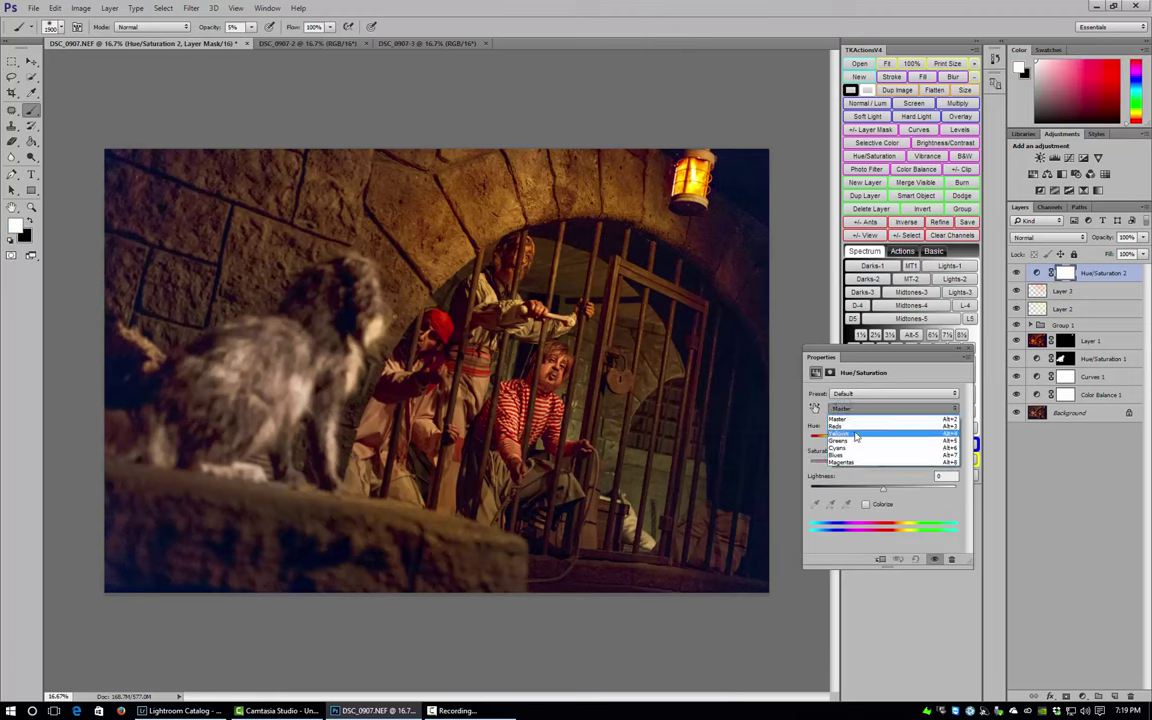
pyautogui.click(855, 436)
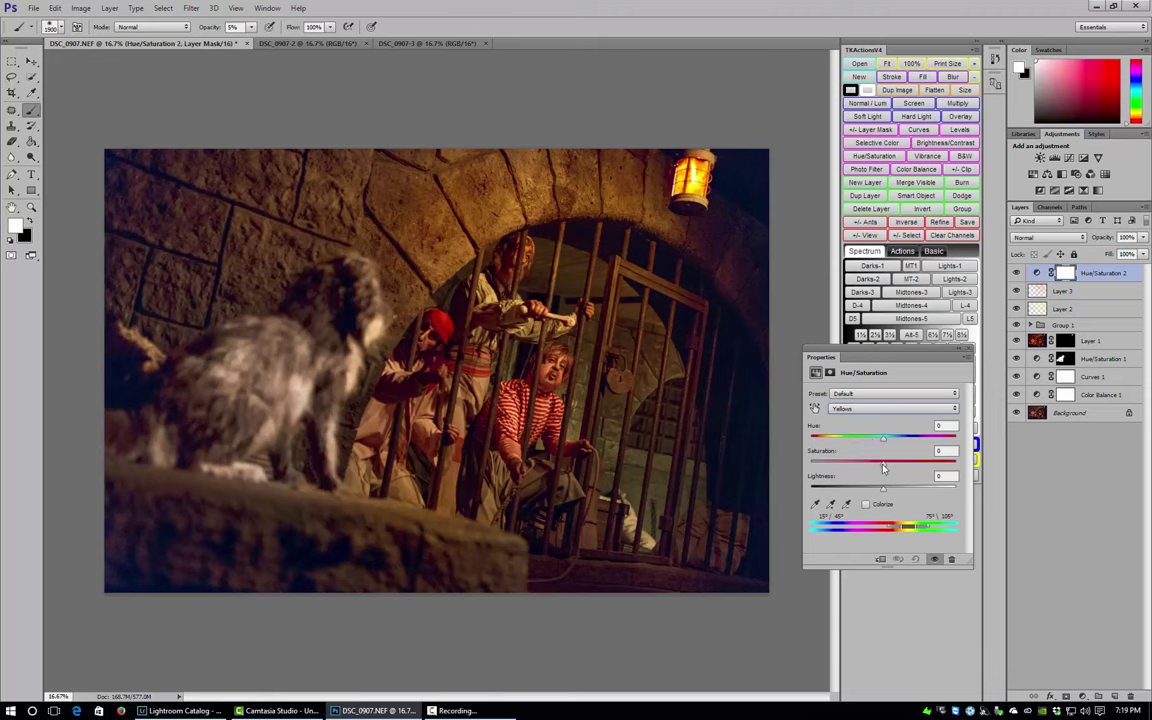
pyautogui.moveTo(882, 465); pyautogui.dragTo(871, 462)
# Invert the new Hue/Saturation mask to black and paint white lightly over the gate area at 5% brush opacity.
pyautogui.hotkey('ctrl', 'i')
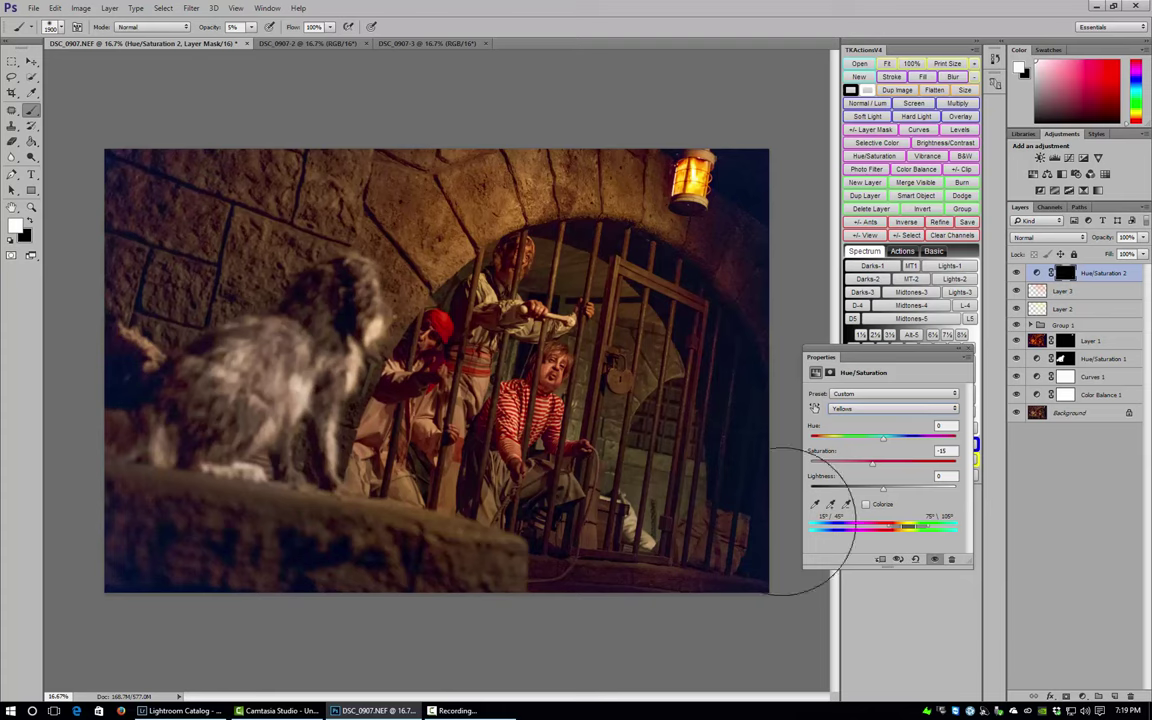
pyautogui.moveTo(617, 334)
pyautogui.mouseDown()
pyautogui.moveTo(657, 400)
pyautogui.moveTo(476, 270)
pyautogui.moveTo(387, 281)
pyautogui.moveTo(423, 420)
pyautogui.moveTo(415, 386)
pyautogui.moveTo(435, 430)
pyautogui.moveTo(526, 505)
pyautogui.moveTo(480, 400)
pyautogui.moveTo(639, 290)
pyautogui.moveTo(560, 320)
pyautogui.moveTo(603, 366)
pyautogui.mouseUp()
pyautogui.press('[')
pyautogui.press('[')
pyautogui.press('[')
pyautogui.press('[')
pyautogui.press('[')
pyautogui.press('[')
pyautogui.press('[')
pyautogui.press('[')
pyautogui.press('[')
pyautogui.press('[')
pyautogui.press('[')
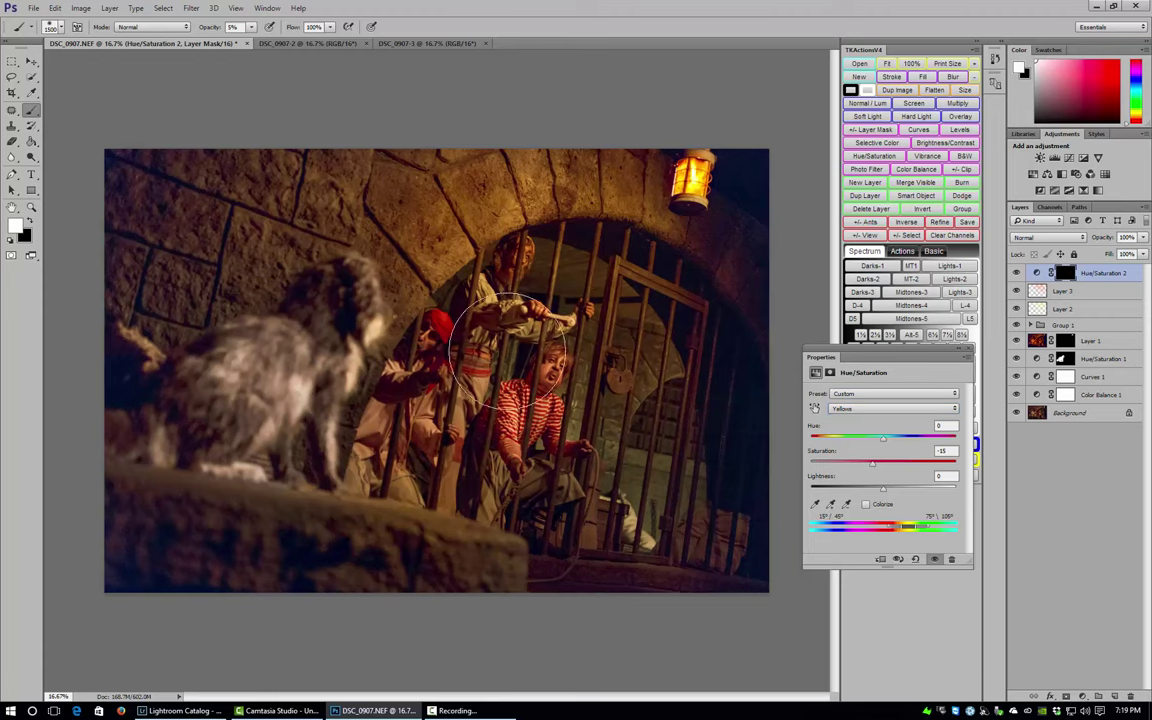
pyautogui.press('[')
pyautogui.press('[')
pyautogui.press('[')
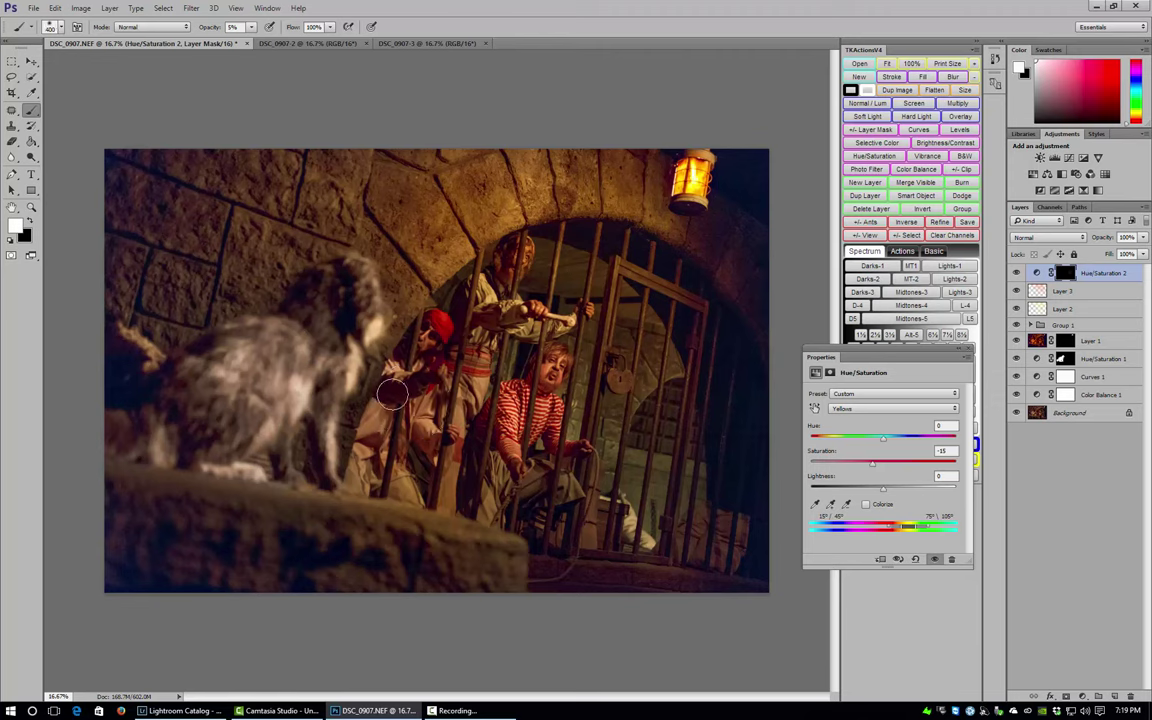
# Paint white over the pirates' clothing on the Hue/Saturation mask, finishing the lower area with an 800 px brush at 15% opacity.
pyautogui.press(']')
pyautogui.press('0')
pyautogui.moveTo(403, 398)
pyautogui.mouseDown()
pyautogui.moveTo(371, 451)
pyautogui.moveTo(404, 489)
pyautogui.moveTo(416, 475)
pyautogui.moveTo(450, 487)
pyautogui.mouseUp()
pyautogui.moveTo(506, 418)
pyautogui.mouseDown()
pyautogui.moveTo(543, 412)
pyautogui.moveTo(540, 441)
pyautogui.moveTo(547, 424)
pyautogui.moveTo(505, 414)
pyautogui.moveTo(517, 428)
pyautogui.moveTo(545, 424)
pyautogui.moveTo(504, 473)
pyautogui.moveTo(497, 505)
pyautogui.moveTo(502, 487)
pyautogui.moveTo(555, 486)
pyautogui.moveTo(540, 472)
pyautogui.moveTo(544, 488)
pyautogui.moveTo(570, 478)
pyautogui.moveTo(572, 493)
pyautogui.moveTo(536, 489)
pyautogui.moveTo(547, 440)
pyautogui.moveTo(504, 475)
pyautogui.moveTo(515, 384)
pyautogui.moveTo(516, 463)
pyautogui.moveTo(519, 399)
pyautogui.moveTo(526, 466)
pyautogui.moveTo(525, 414)
pyautogui.moveTo(504, 457)
pyautogui.moveTo(515, 492)
pyautogui.moveTo(538, 490)
pyautogui.moveTo(416, 476)
pyautogui.moveTo(415, 486)
pyautogui.moveTo(452, 482)
pyautogui.mouseUp()
pyautogui.press('1')
pyautogui.press('5')
pyautogui.press(']')
pyautogui.press(']')
pyautogui.press(']')
pyautogui.moveTo(377, 513)
pyautogui.mouseDown()
pyautogui.moveTo(443, 532)
pyautogui.moveTo(401, 538)
pyautogui.moveTo(397, 522)
pyautogui.moveTo(476, 532)
pyautogui.mouseUp()
pyautogui.click(969, 354)
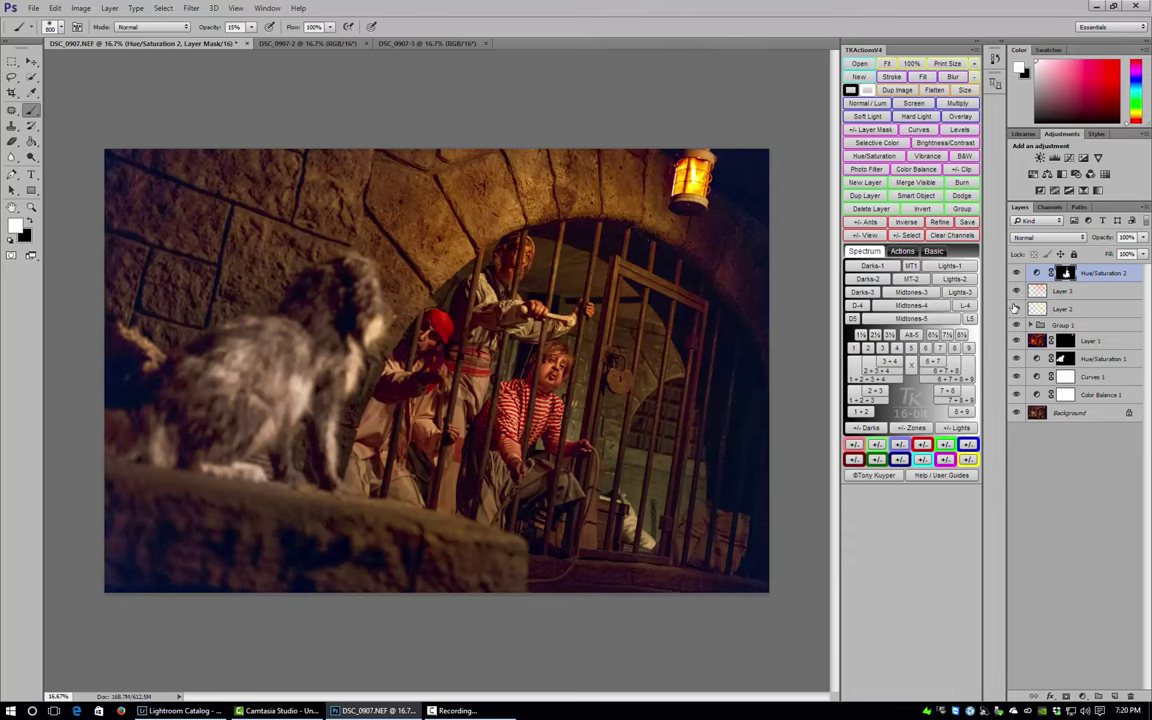
# Create a Levels adjustment layer masked by the Midtones-3 luminosity selection, inspect its mask, and open the Levels settings.
pyautogui.click(927, 296)
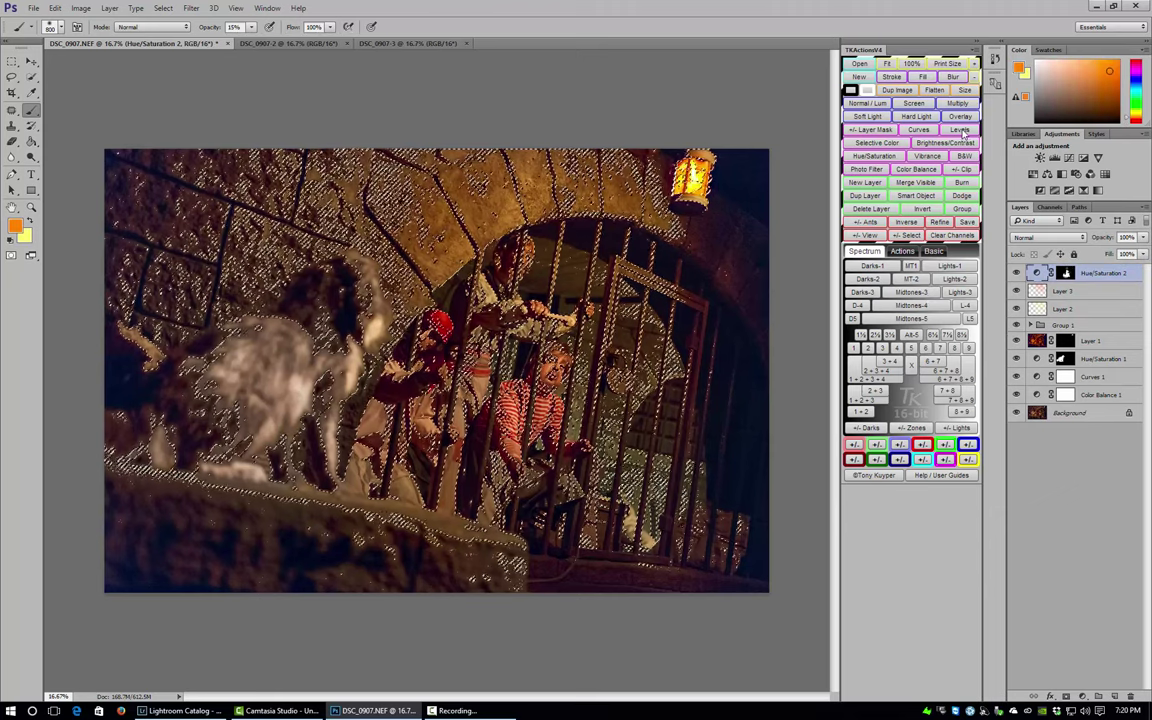
pyautogui.click(958, 130)
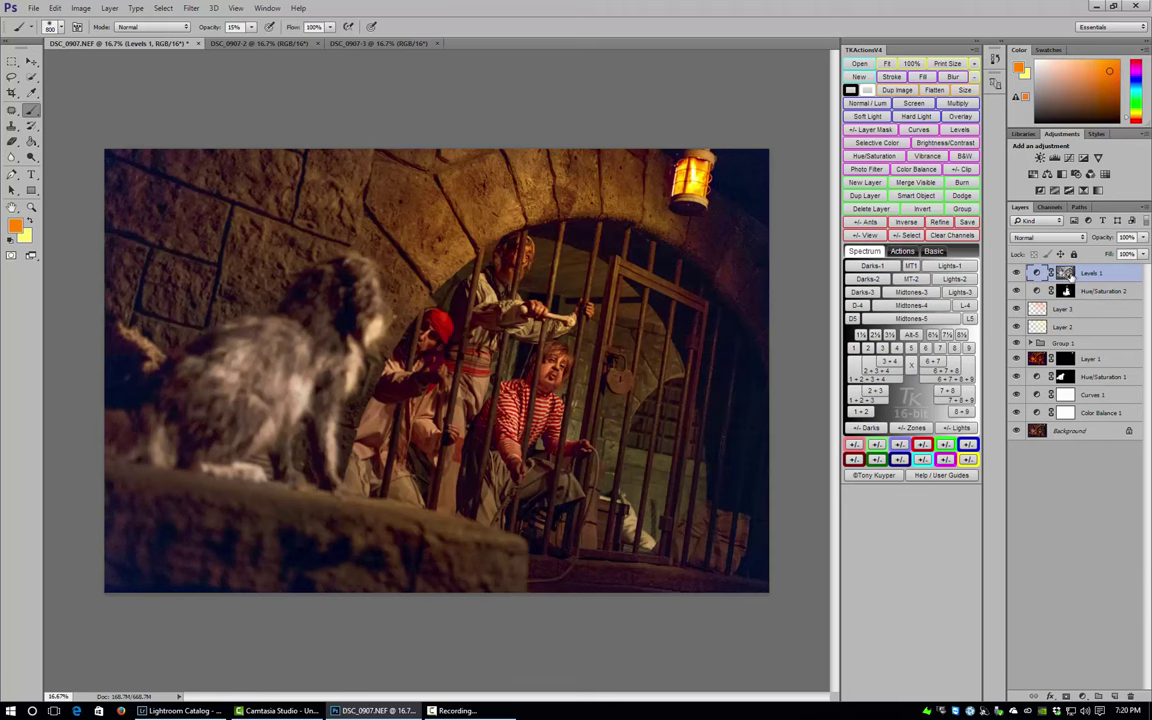
pyautogui.keyDown('alt'); pyautogui.click(1064, 273); pyautogui.keyUp('alt')
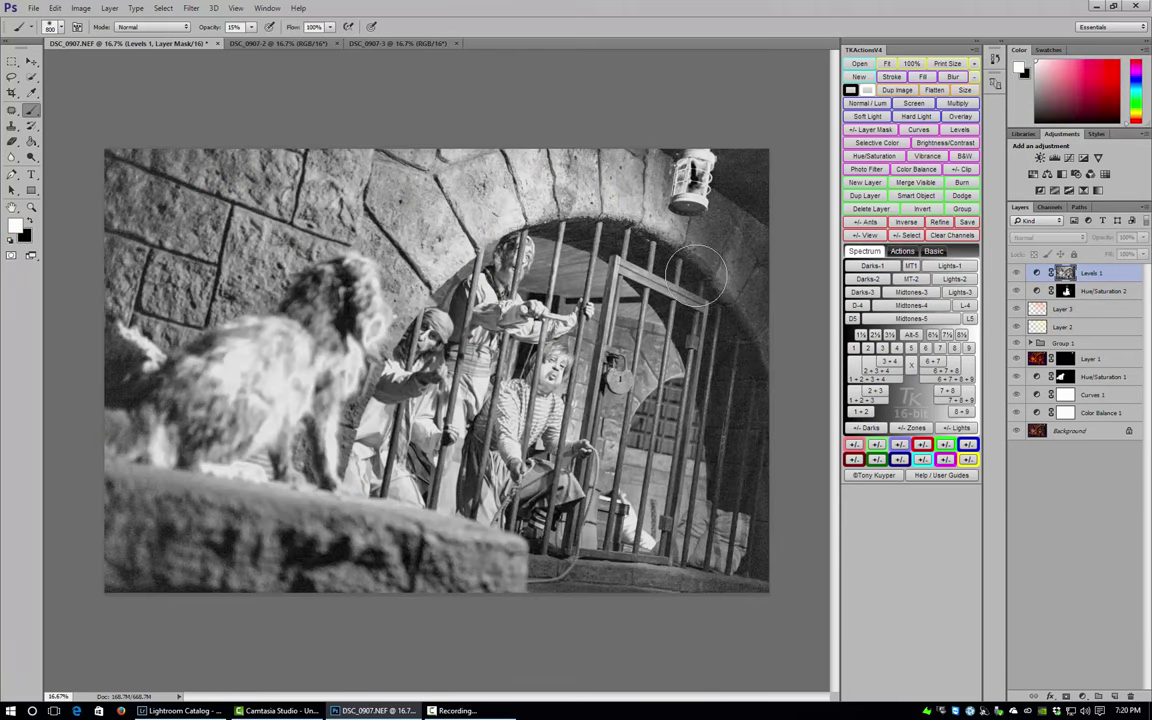
pyautogui.hotkey('ctrl', '2')
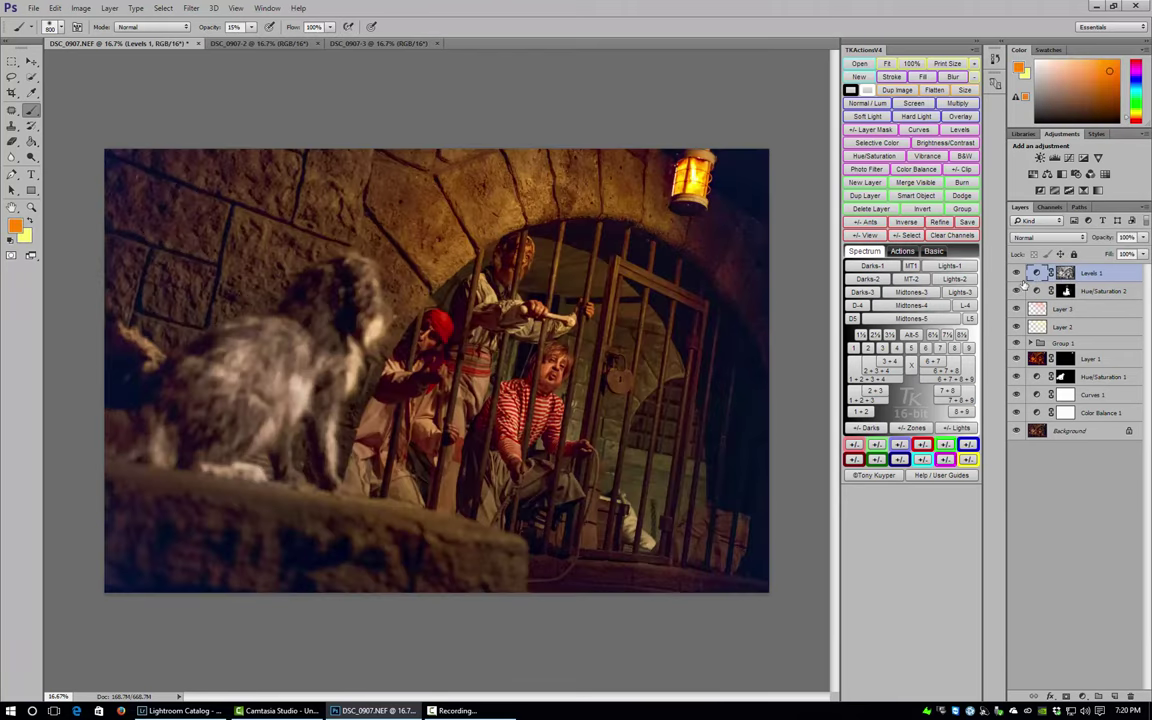
pyautogui.doubleClick(1037, 275)
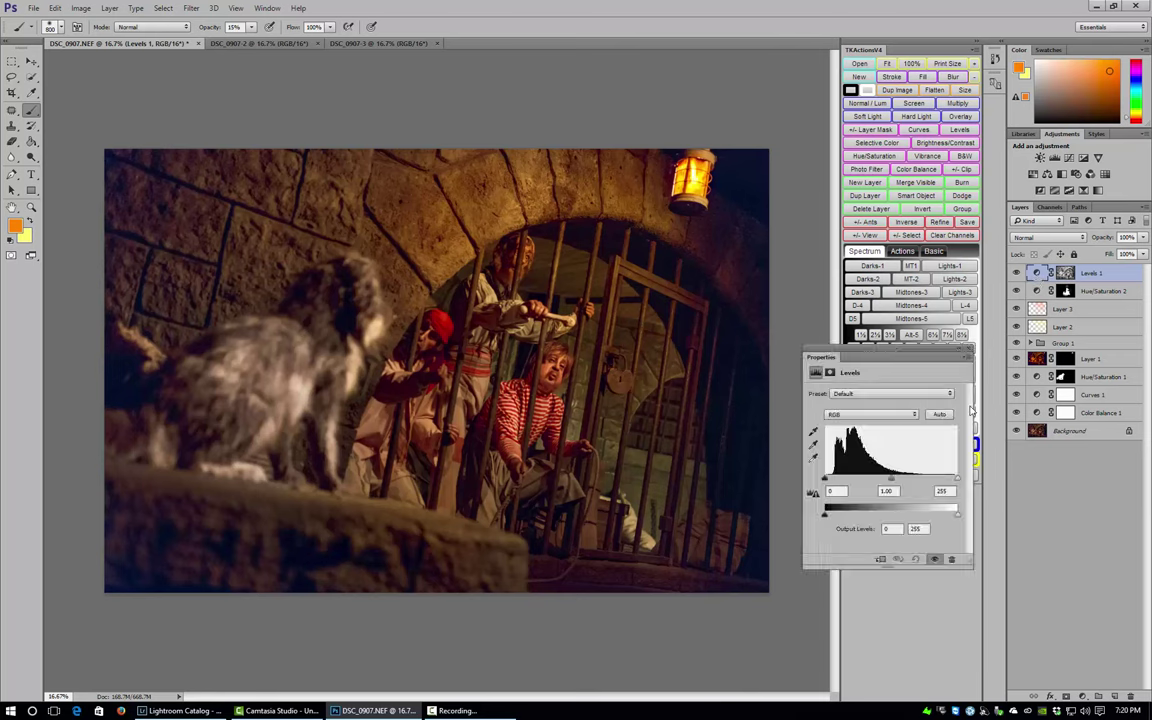
# Set the Levels midtone slider to about 1.14, pull the white point slightly inward and fine-tune the black point.
pyautogui.moveTo(891, 481); pyautogui.dragTo(884, 484)
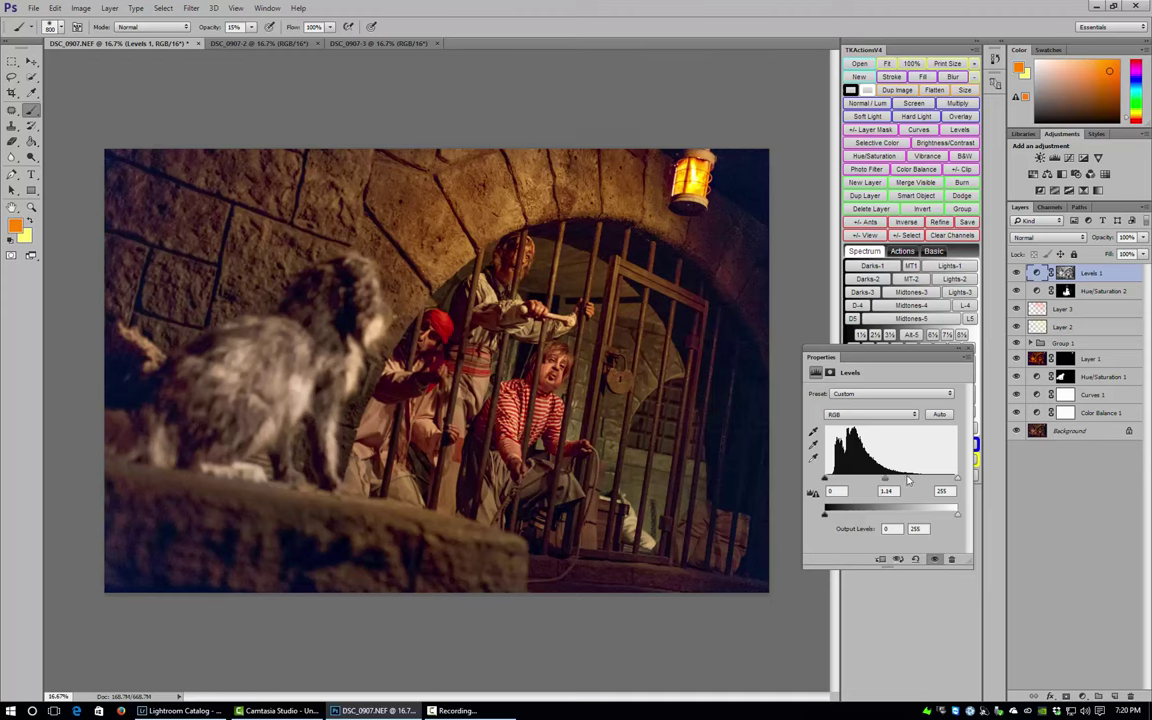
pyautogui.moveTo(957, 479)
pyautogui.mouseDown()
pyautogui.moveTo(937, 483)
pyautogui.moveTo(952, 484)
pyautogui.mouseUp()
pyautogui.moveTo(826, 481); pyautogui.dragTo(824, 483)
pyautogui.click(968, 354)
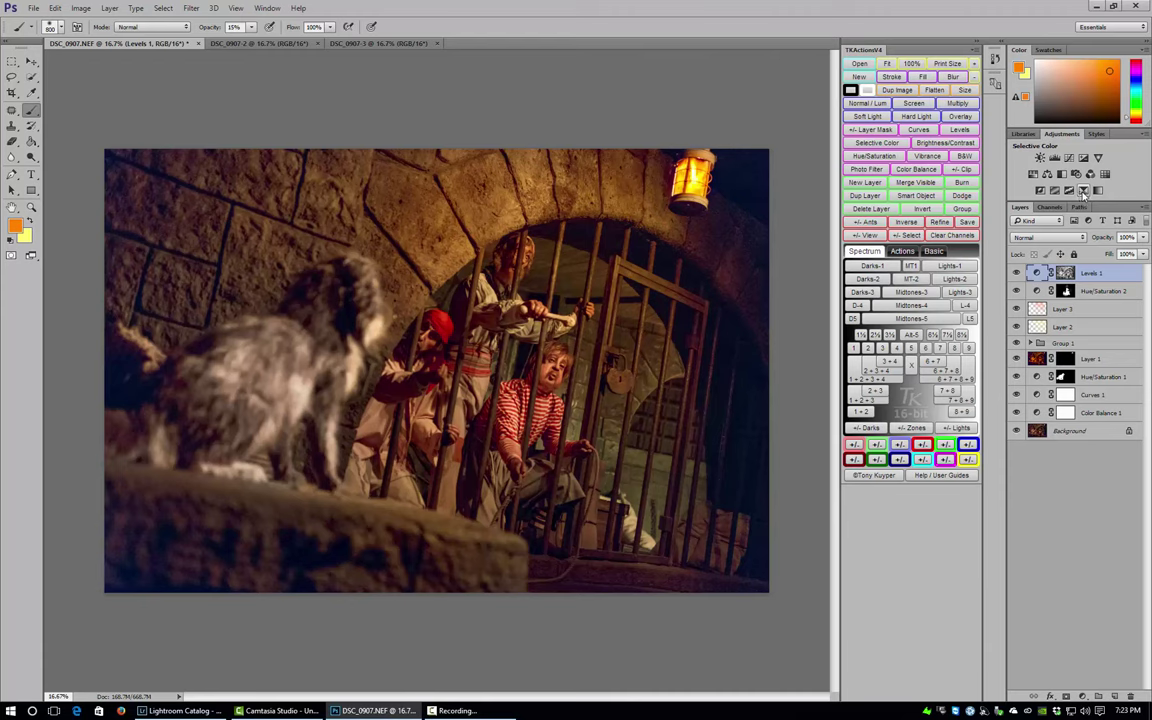
# Add a Selective Color adjustment layer and slightly lower the cyan and yellow amounts in the Reds.
pyautogui.click(1083, 191)
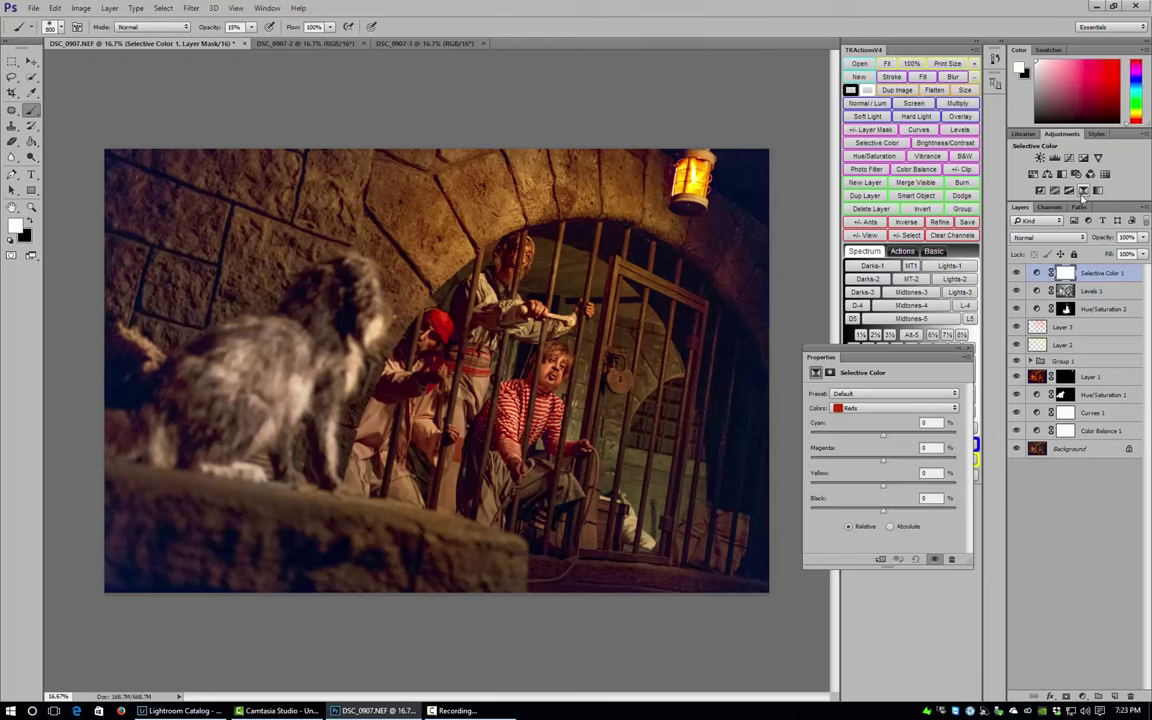
pyautogui.click(859, 410)
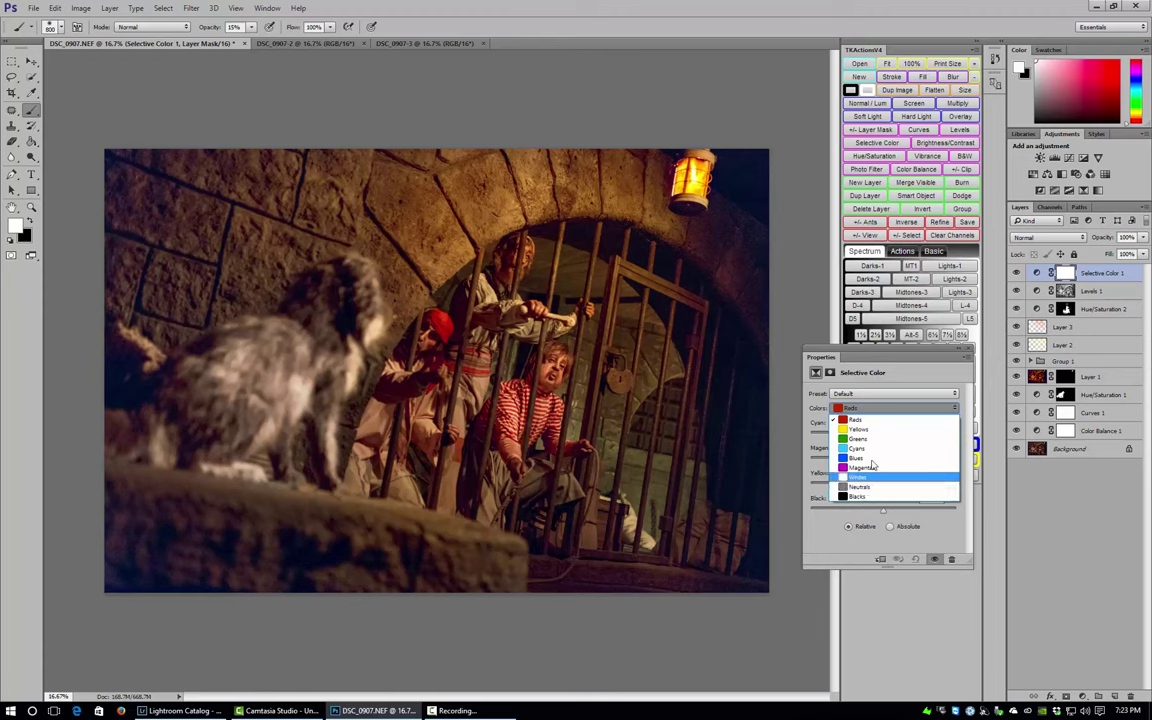
pyautogui.click(872, 421)
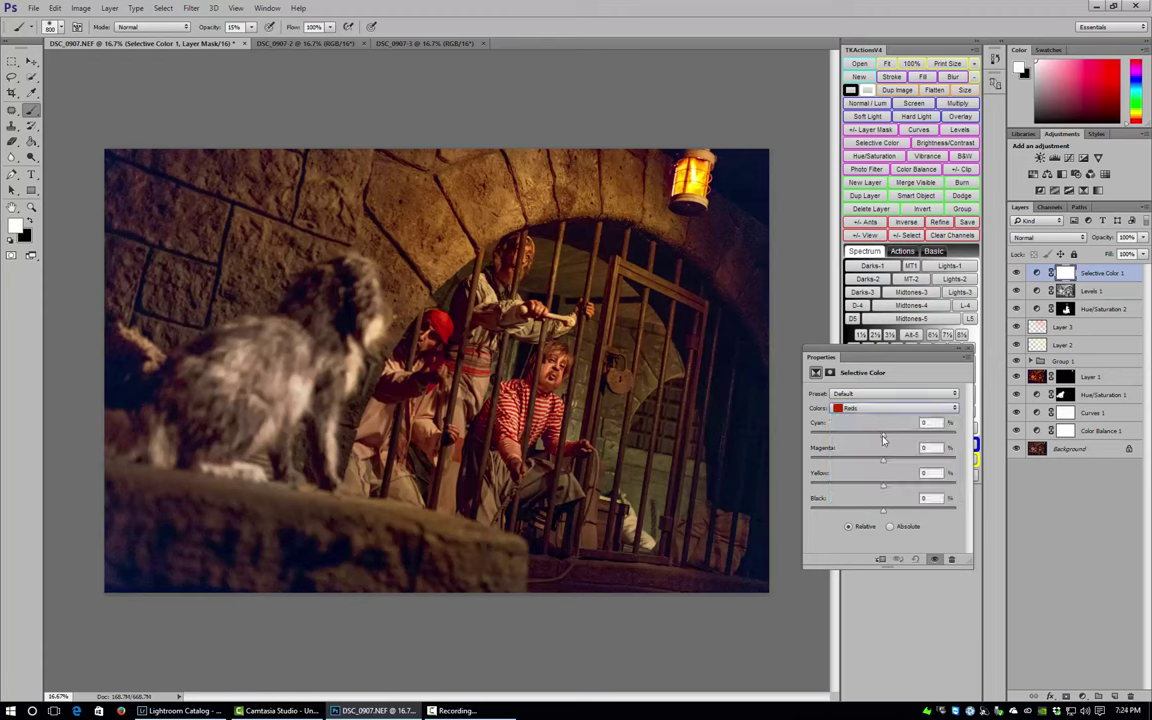
pyautogui.moveTo(883, 441); pyautogui.dragTo(877, 441)
pyautogui.moveTo(882, 486); pyautogui.dragTo(872, 491)
# In the Selective Color Yellows, lower the cyan amount and raise the yellow amount.
pyautogui.click(860, 410)
pyautogui.click(859, 421)
pyautogui.moveTo(882, 438); pyautogui.dragTo(868, 441)
pyautogui.moveTo(871, 442); pyautogui.dragTo(870, 443)
pyautogui.moveTo(882, 486); pyautogui.dragTo(896, 494)
# Reduce the magenta amount in the Selective Color Magentas.
pyautogui.click(862, 410)
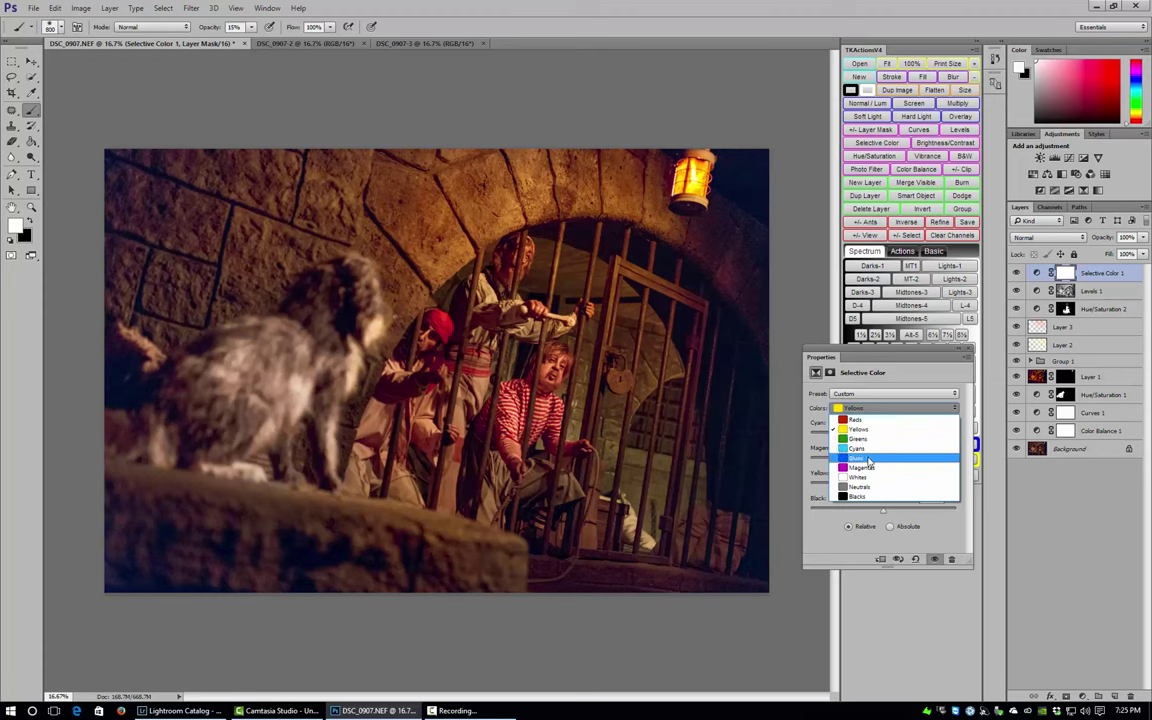
pyautogui.click(871, 467)
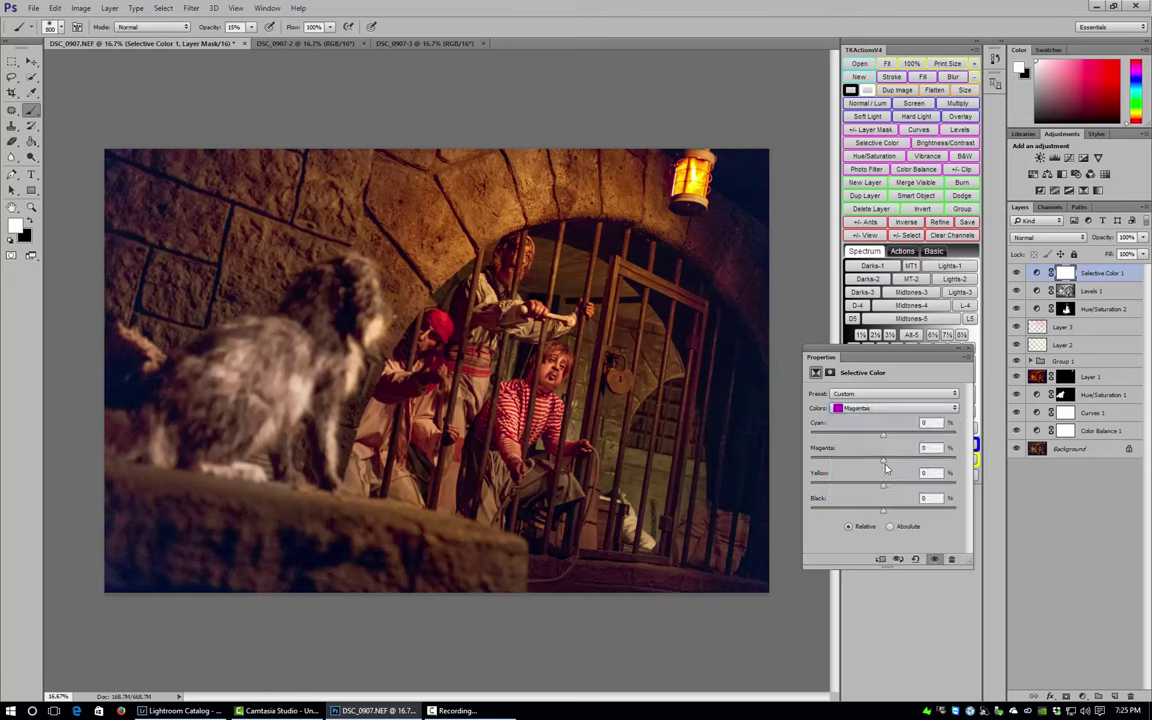
pyautogui.moveTo(884, 467); pyautogui.dragTo(880, 468)
pyautogui.moveTo(886, 467); pyautogui.dragTo(852, 459)
pyautogui.moveTo(873, 465); pyautogui.dragTo(865, 467)
# Set the Selective Color Neutrals to Cyan +7, Magenta +2 and Yellow -7, and compare the image with and without the layer.
pyautogui.click(893, 408)
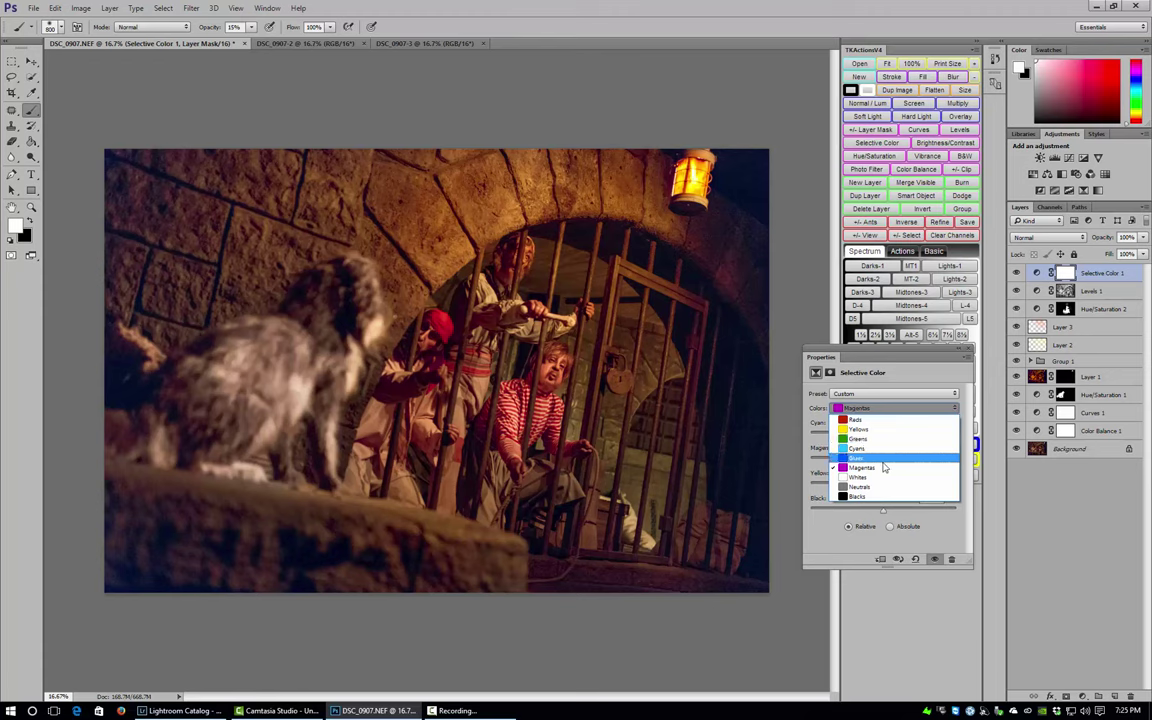
pyautogui.click(874, 487)
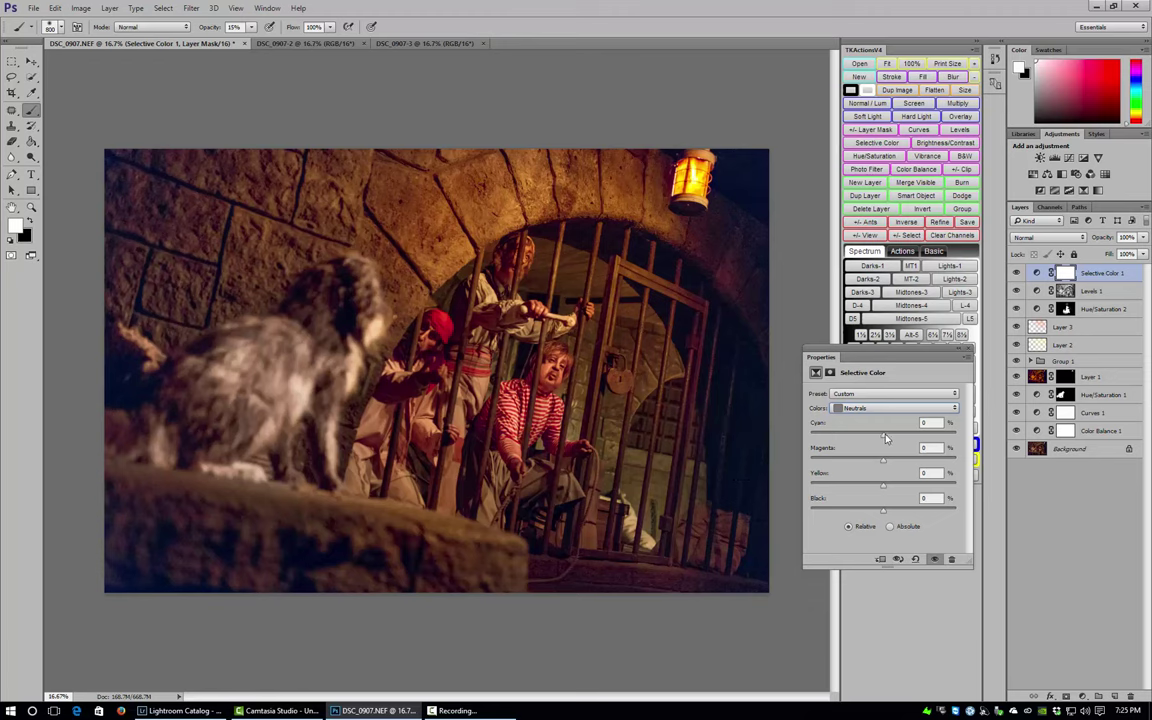
pyautogui.moveTo(883, 436); pyautogui.dragTo(869, 441)
pyautogui.moveTo(881, 440); pyautogui.dragTo(887, 440)
pyautogui.moveTo(885, 468); pyautogui.dragTo(884, 468)
pyautogui.moveTo(883, 485); pyautogui.dragTo(880, 485)
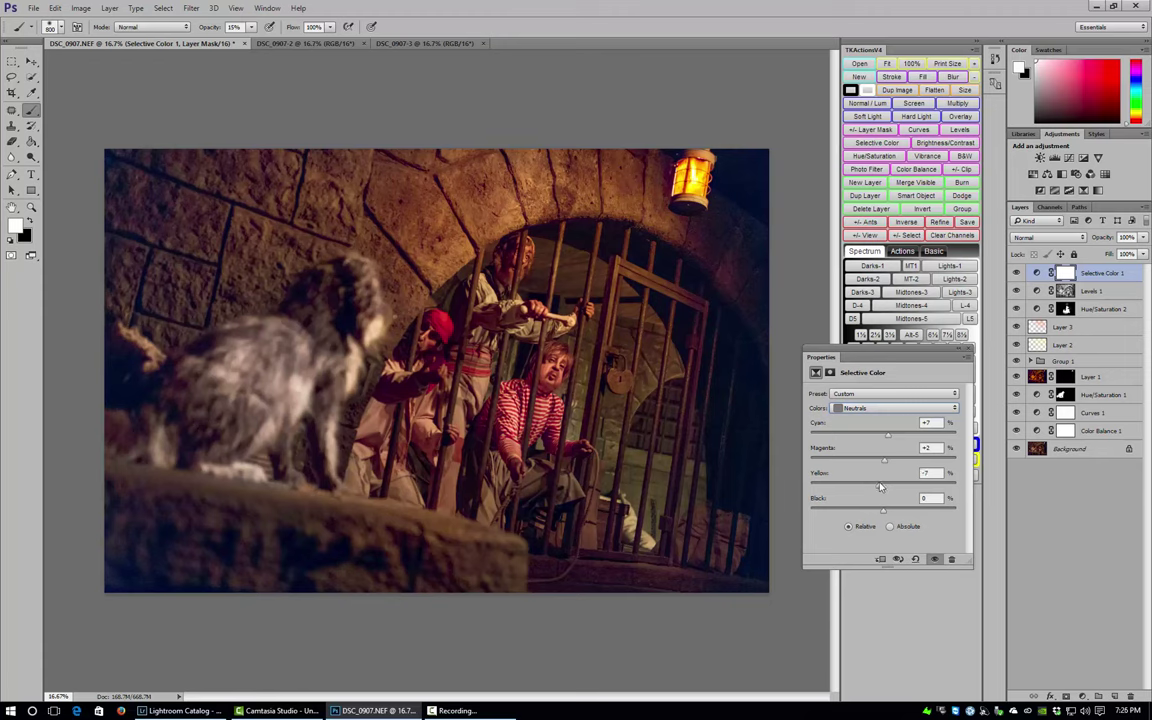
pyautogui.click(1017, 272)
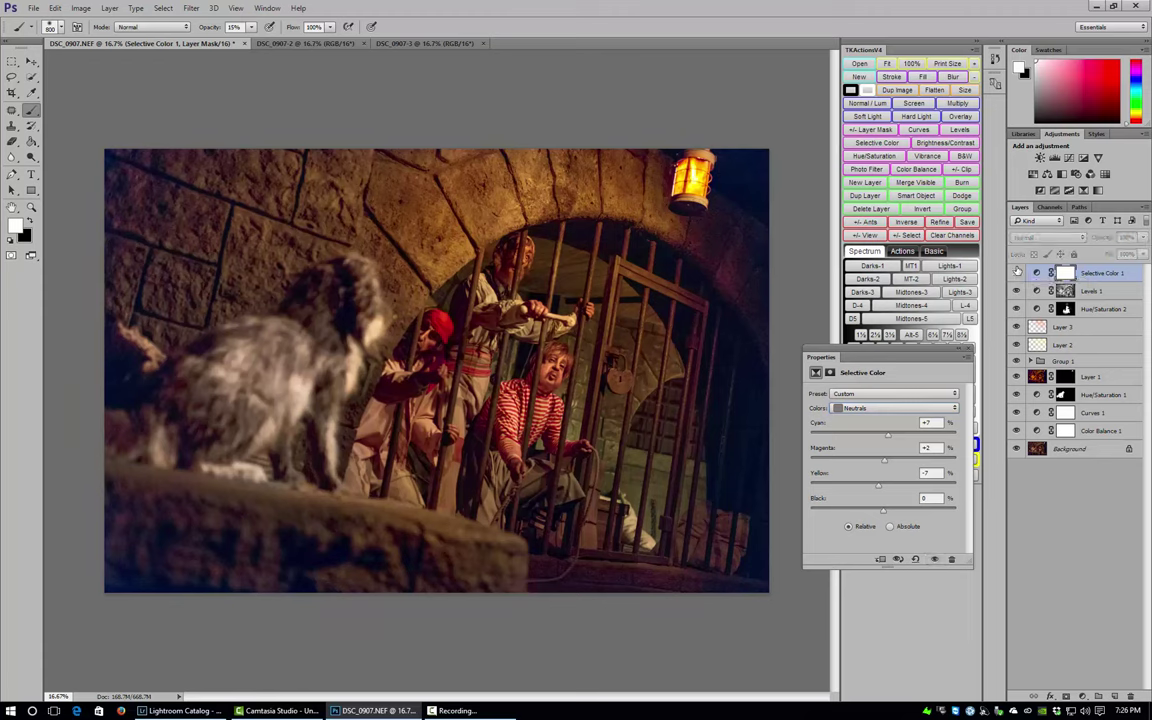
pyautogui.click(1017, 272)
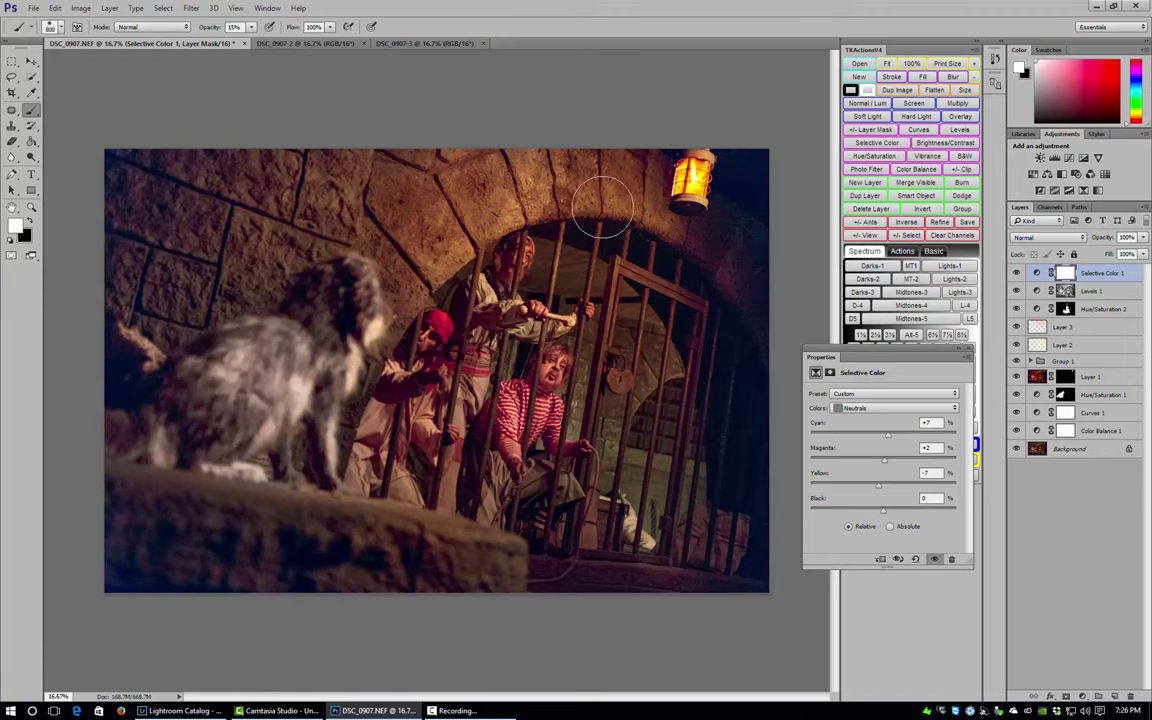
# Create a new empty layer on top and set the foreground color to light orange e3b168.
pyautogui.hotkey('ctrl', 'shift', 'n')
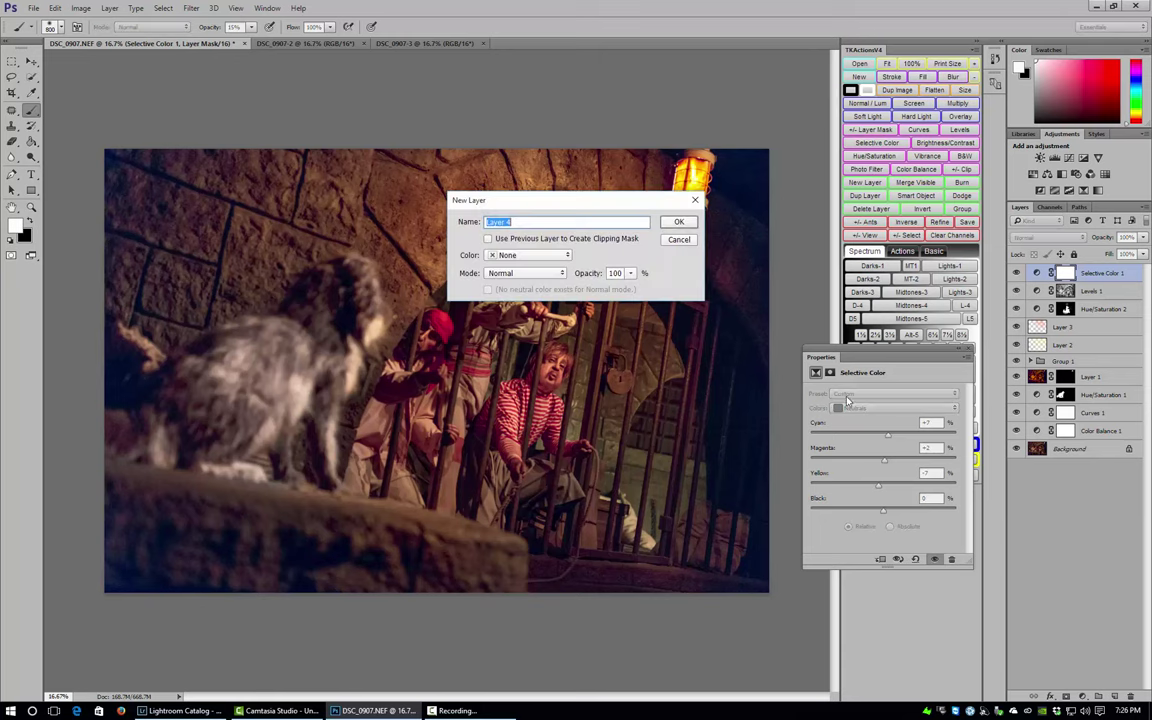
pyautogui.press('Return')
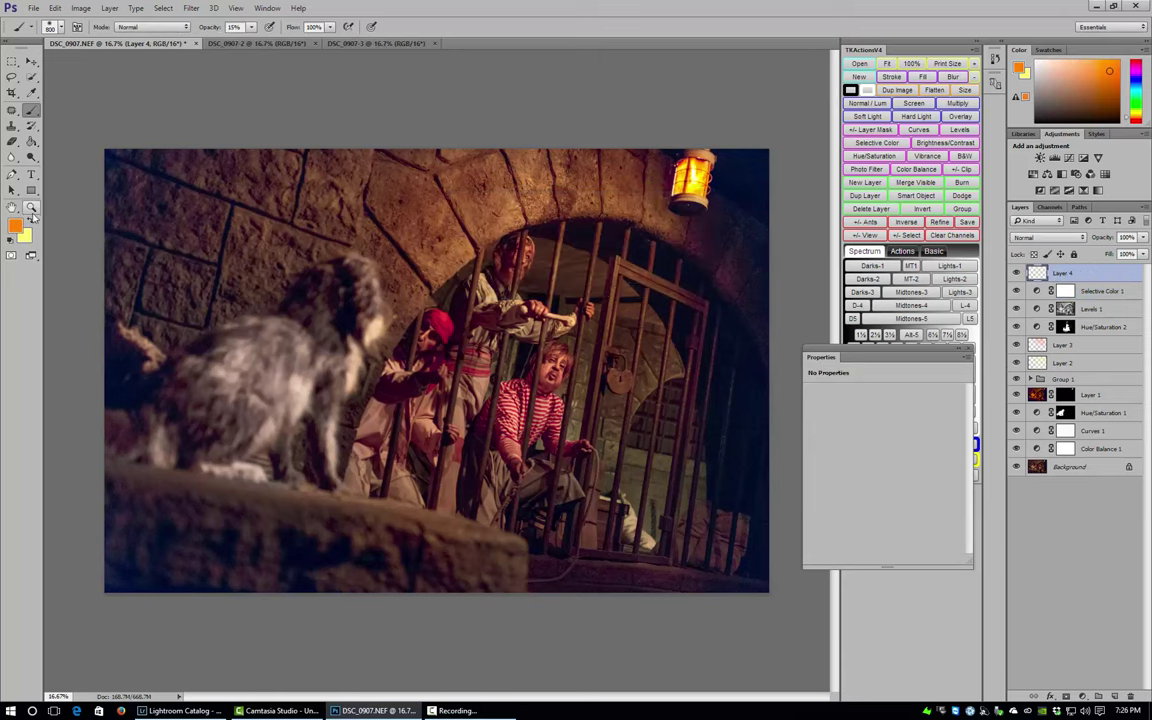
pyautogui.click(16, 226)
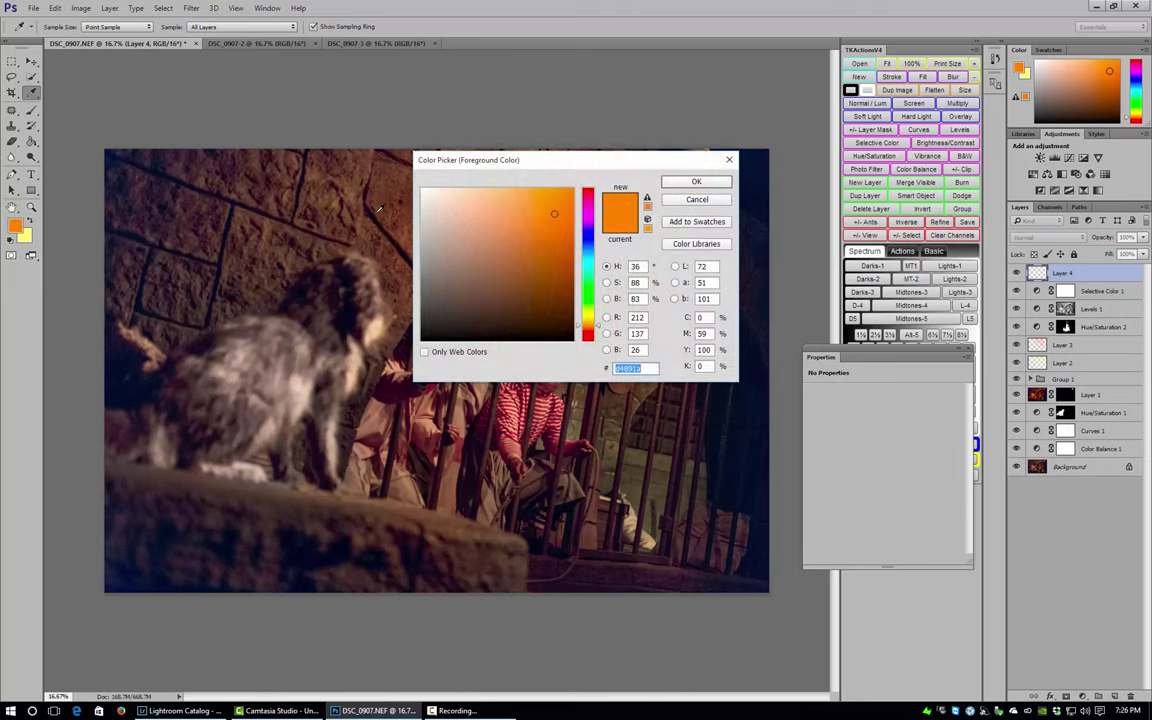
pyautogui.moveTo(555, 214); pyautogui.dragTo(503, 204)
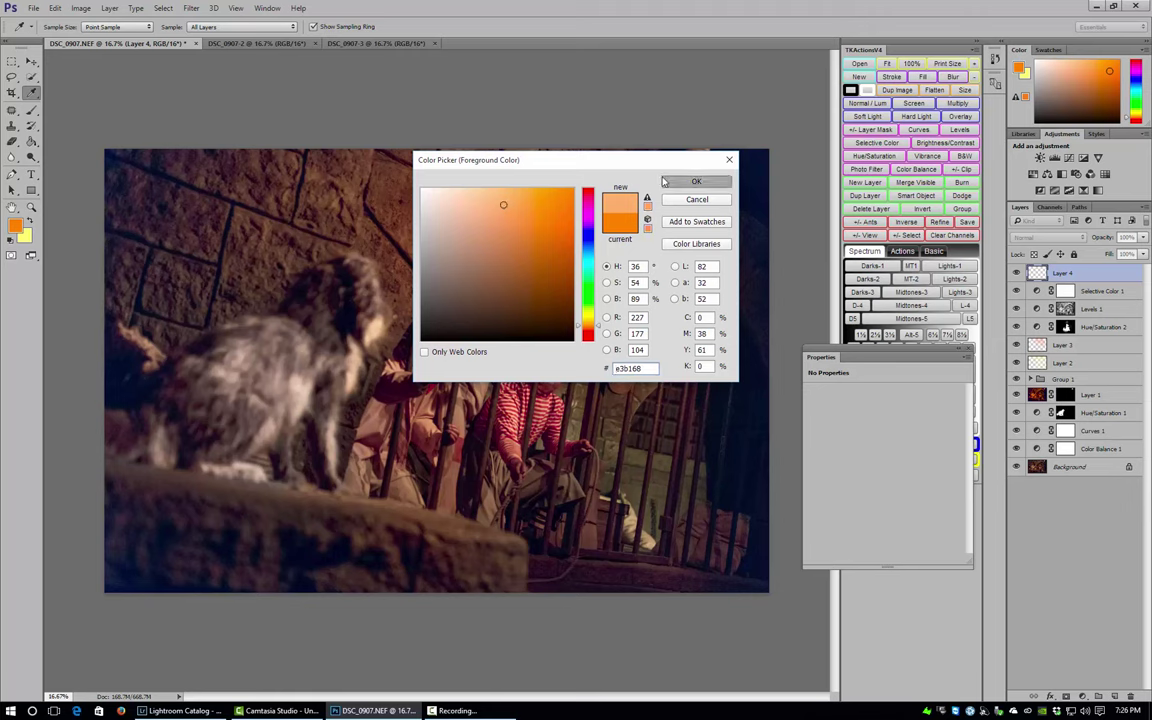
pyautogui.click(696, 181)
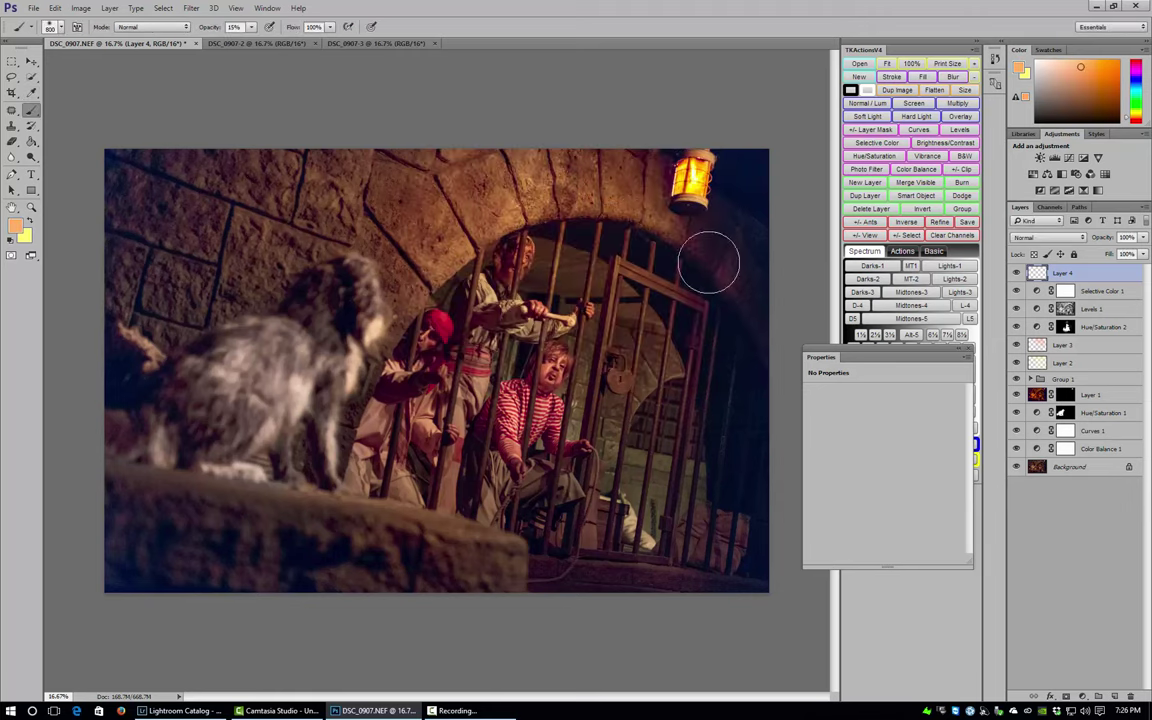
# Set the new layer to Soft Light and paint orange over the stone walls and monkey with a 1500 px brush at 10% opacity.
pyautogui.press(']')
pyautogui.press(']')
pyautogui.press(']')
pyautogui.press(']')
pyautogui.click(1048, 237)
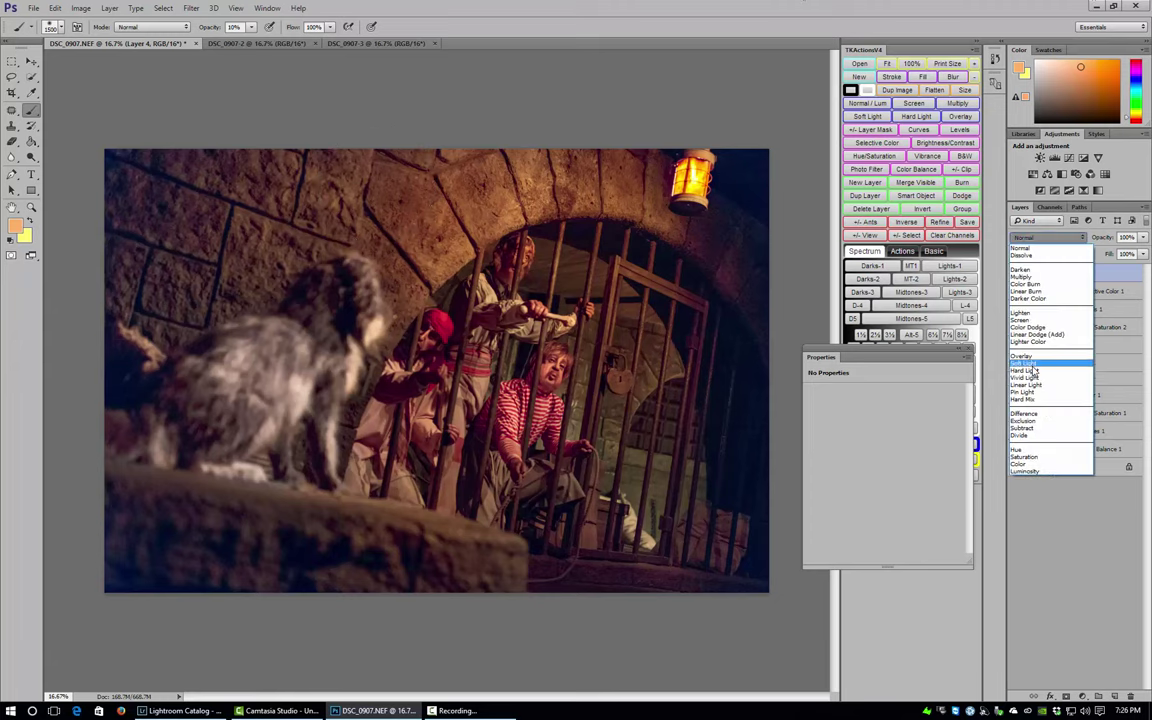
pyautogui.click(1040, 362)
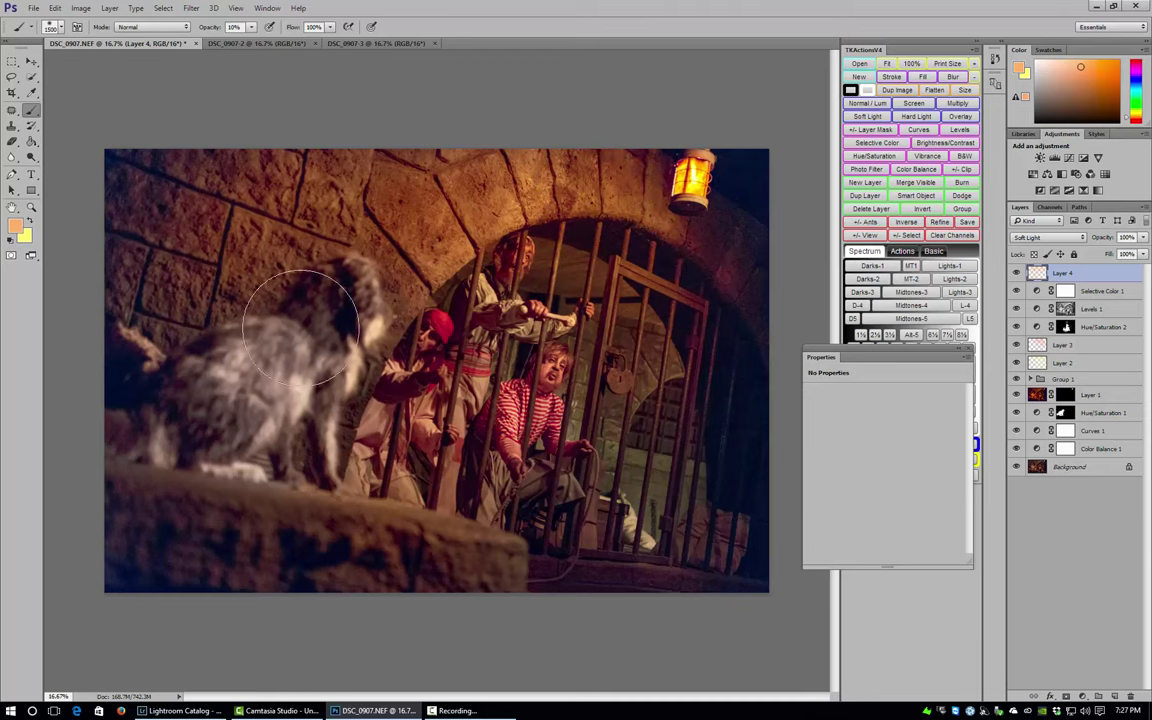
pyautogui.moveTo(307, 390)
pyautogui.mouseDown()
pyautogui.moveTo(371, 373)
pyautogui.moveTo(330, 398)
pyautogui.moveTo(334, 359)
pyautogui.moveTo(310, 363)
pyautogui.moveTo(324, 398)
pyautogui.moveTo(340, 346)
pyautogui.moveTo(309, 374)
pyautogui.moveTo(347, 432)
pyautogui.mouseUp()
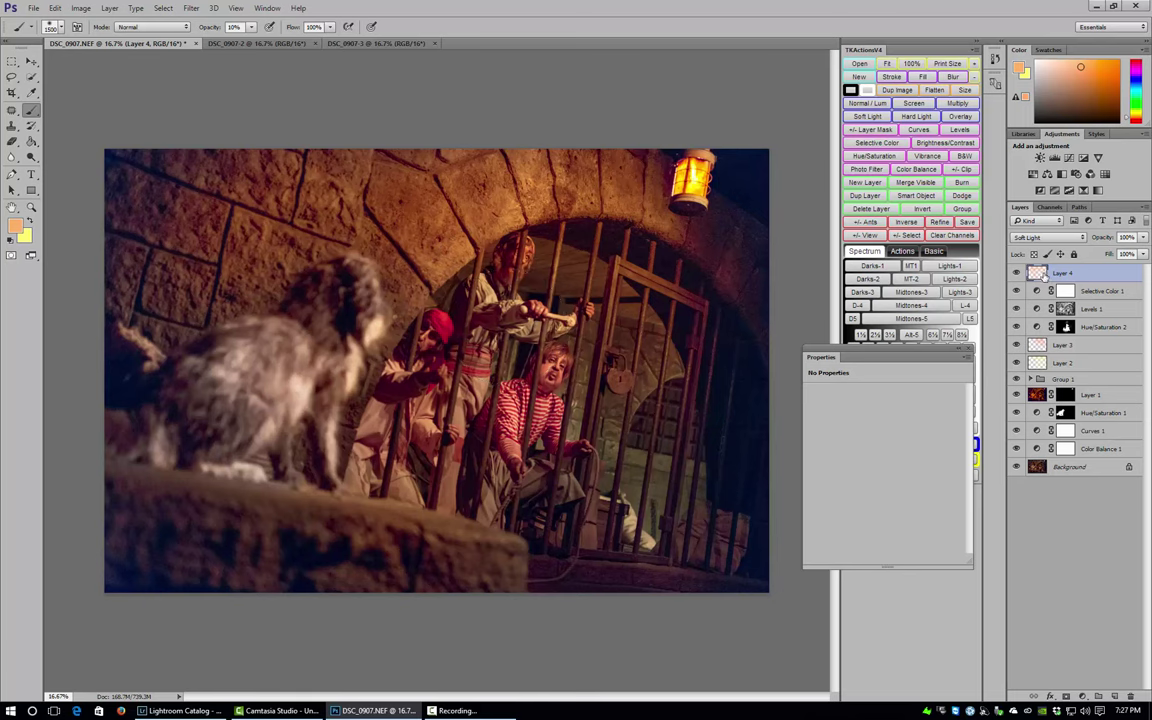
# Reduce the opacity of the painted Soft Light layer to 88%.
pyautogui.moveTo(1147, 238); pyautogui.dragTo(1139, 254)
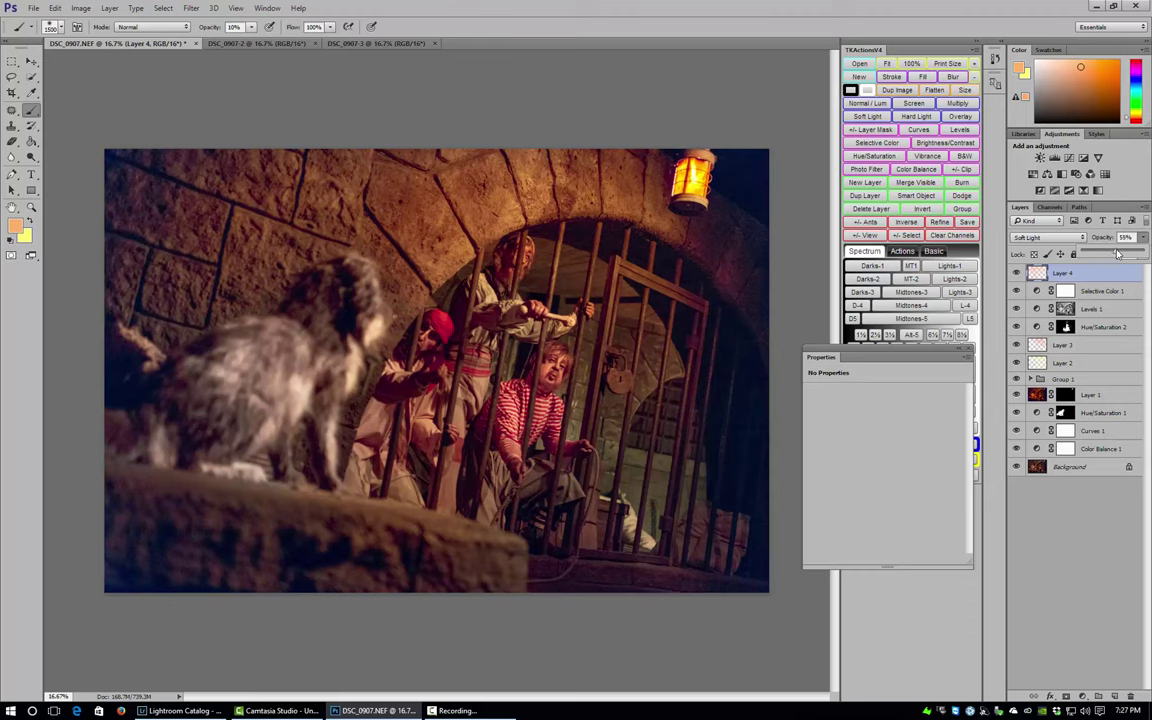
pyautogui.moveTo(1131, 257); pyautogui.dragTo(1136, 256)
pyautogui.click(1076, 617)
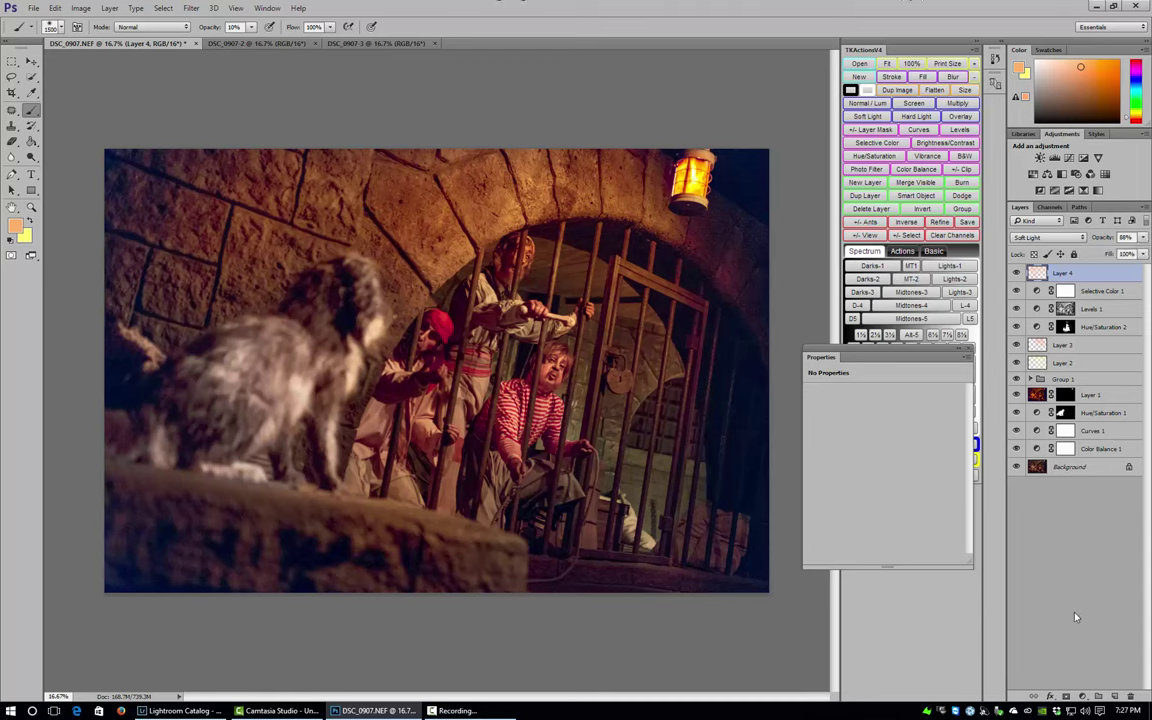
# Add a mask to the Soft Light layer, fill it with the merged RGB image using Apply Image in Multiply, and inspect it.
pyautogui.click(1066, 696)
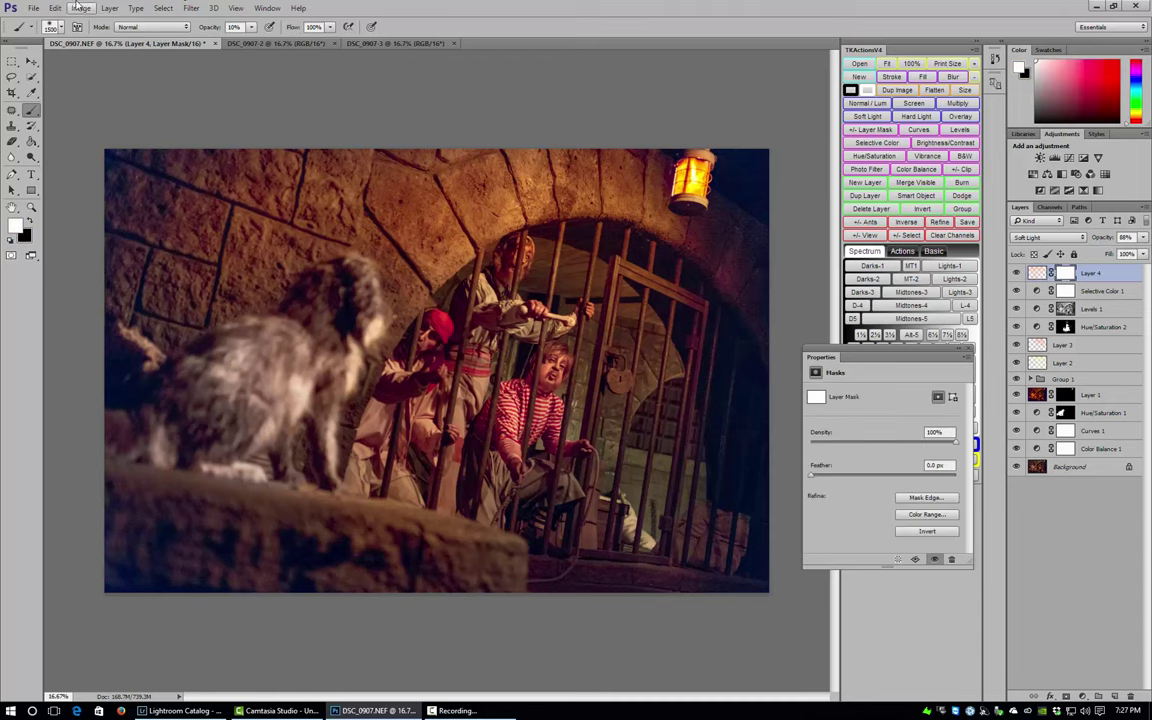
pyautogui.click(80, 8)
pyautogui.click(100, 180)
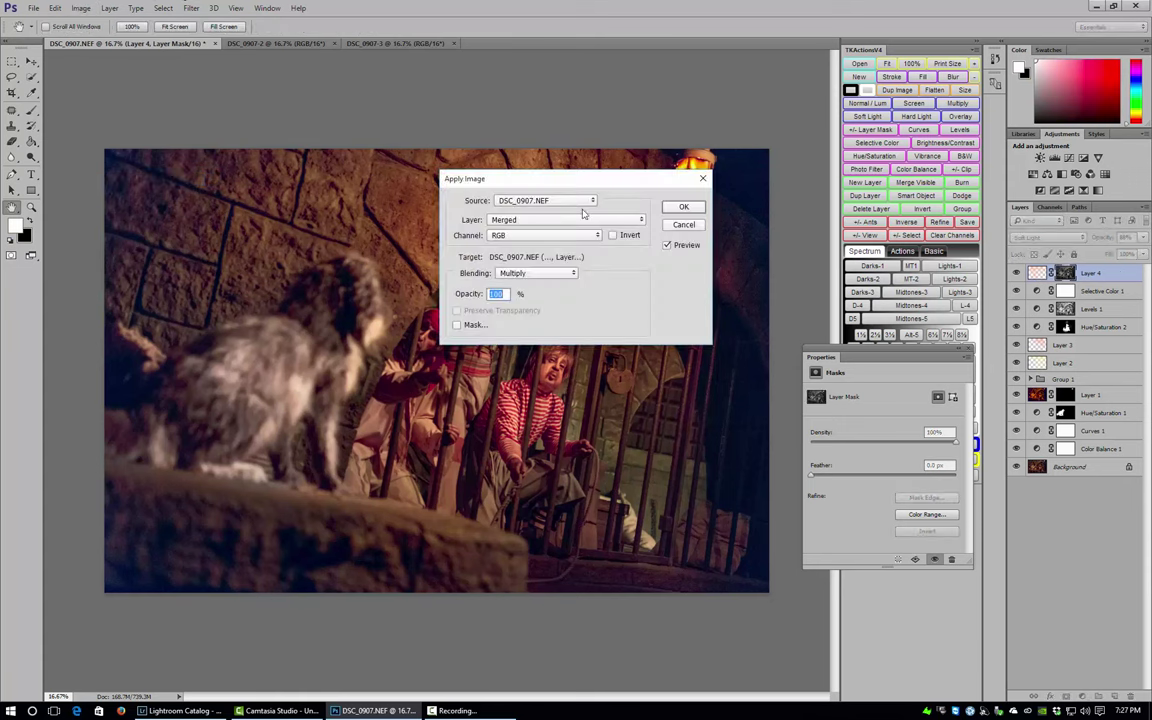
pyautogui.click(681, 208)
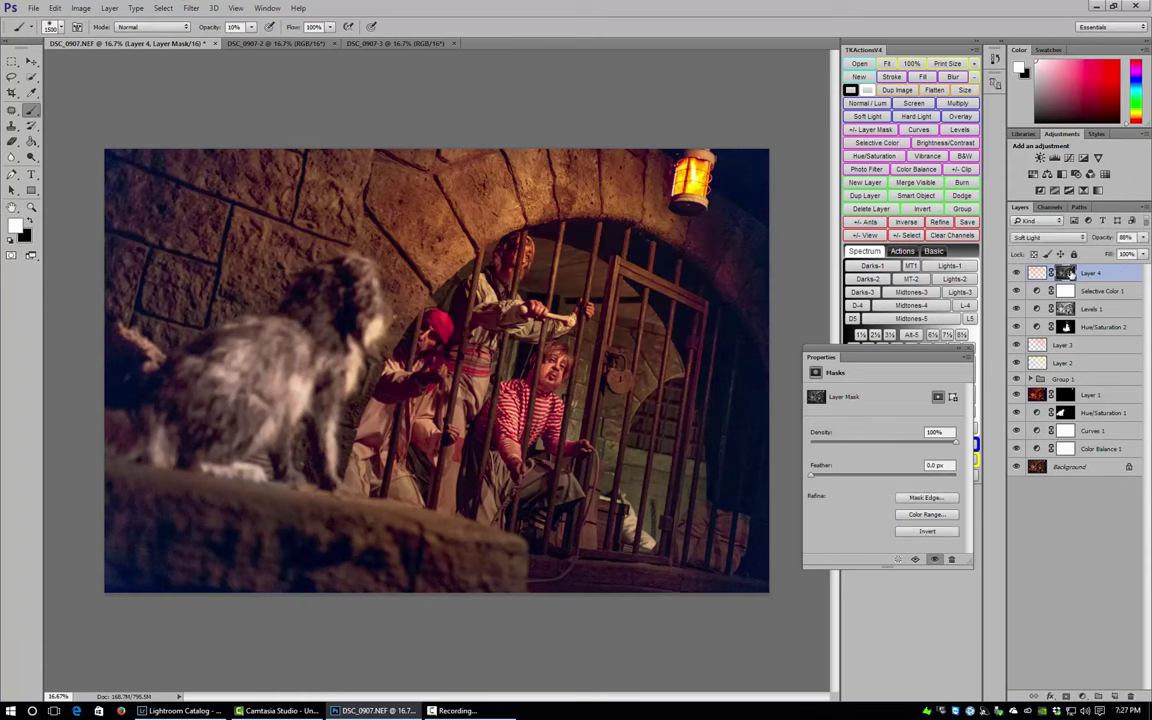
pyautogui.keyDown('alt'); pyautogui.click(1066, 272); pyautogui.keyUp('alt')
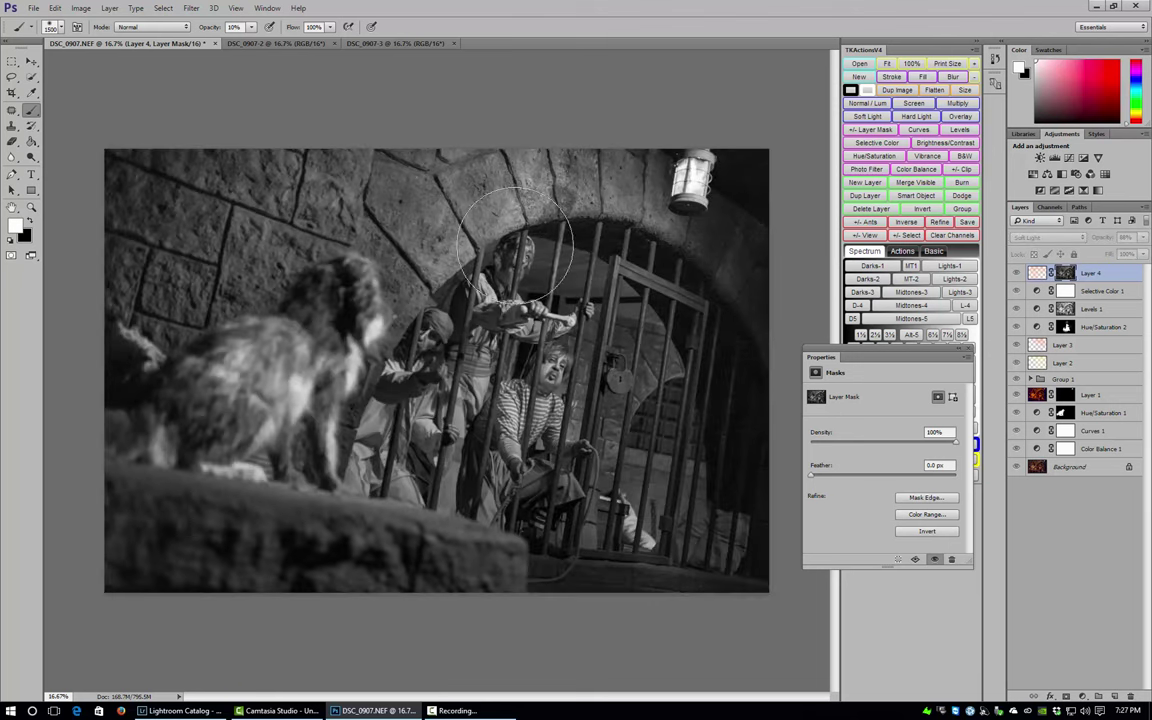
pyautogui.click(1037, 272)
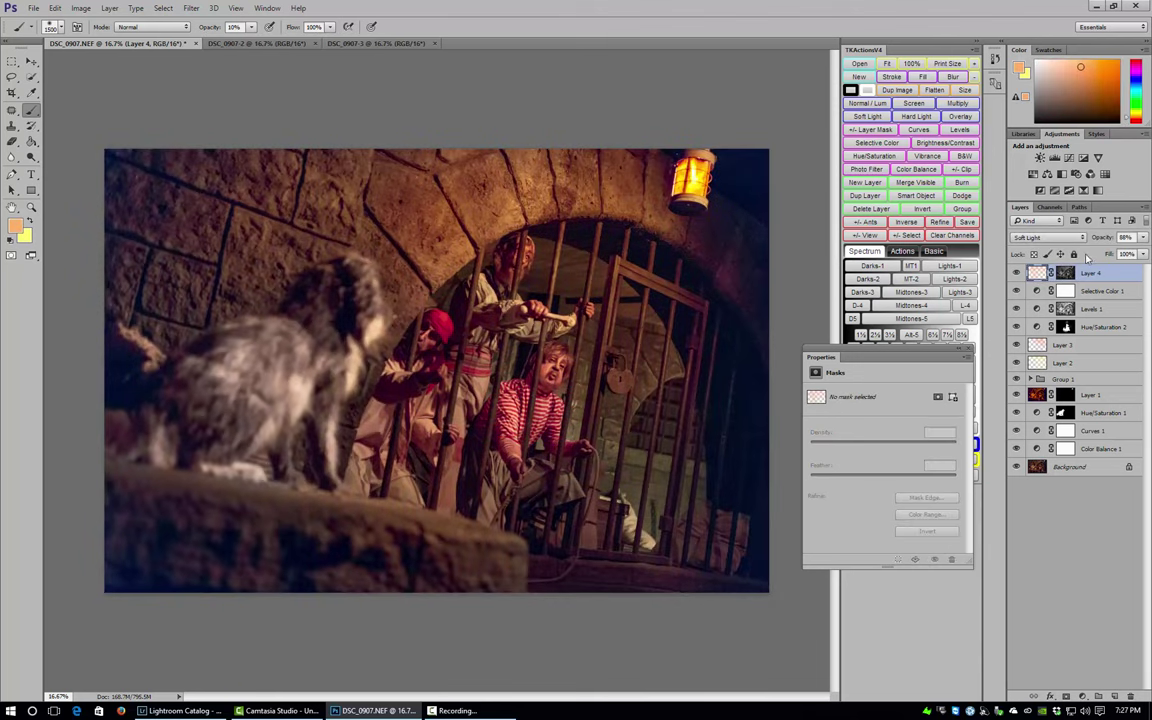
# Set the Soft Light layer's opacity to 89% and paint more orange over the stone wall behind the monkey.
pyautogui.click(1140, 240)
pyautogui.moveTo(1145, 256); pyautogui.dragTo(1140, 256)
pyautogui.moveTo(237, 198)
pyautogui.mouseDown()
pyautogui.moveTo(177, 241)
pyautogui.moveTo(209, 232)
pyautogui.moveTo(152, 295)
pyautogui.moveTo(199, 252)
pyautogui.moveTo(201, 271)
pyautogui.moveTo(179, 260)
pyautogui.moveTo(280, 210)
pyautogui.mouseUp()
pyautogui.click(11, 61)
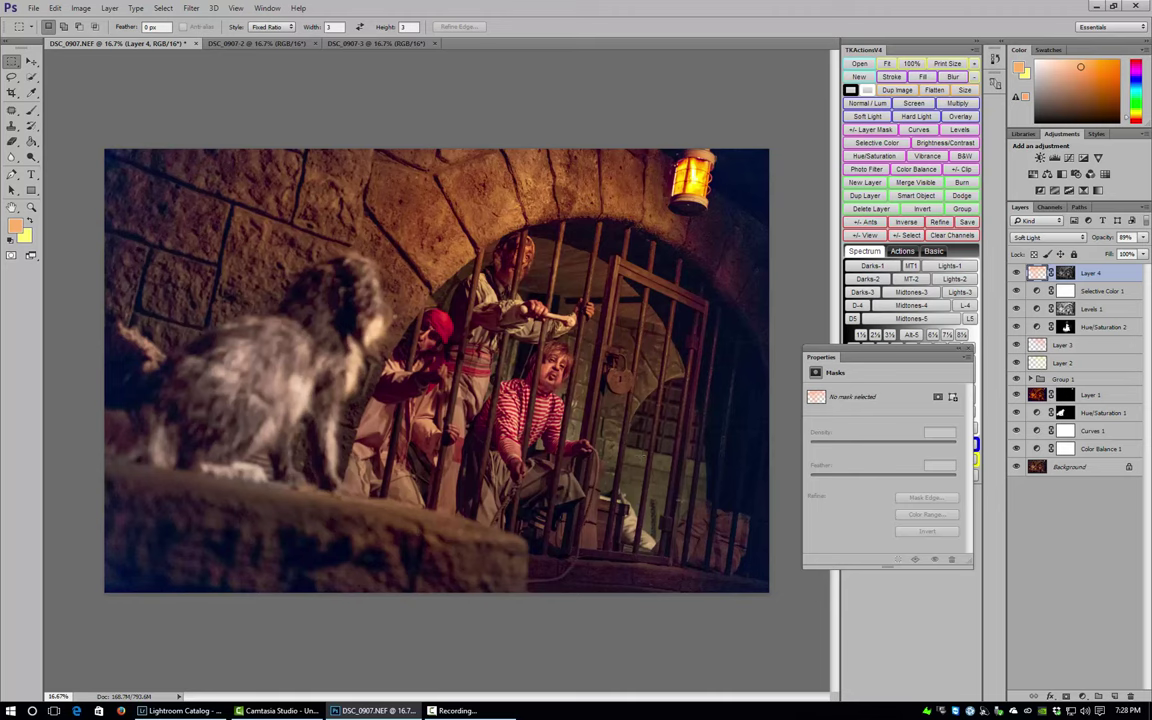
# Add a Hue/Saturation adjustment layer, target the Yellows from the wall behind the gate, and set Hue -21 and Saturation +19.
pyautogui.click(1035, 175)
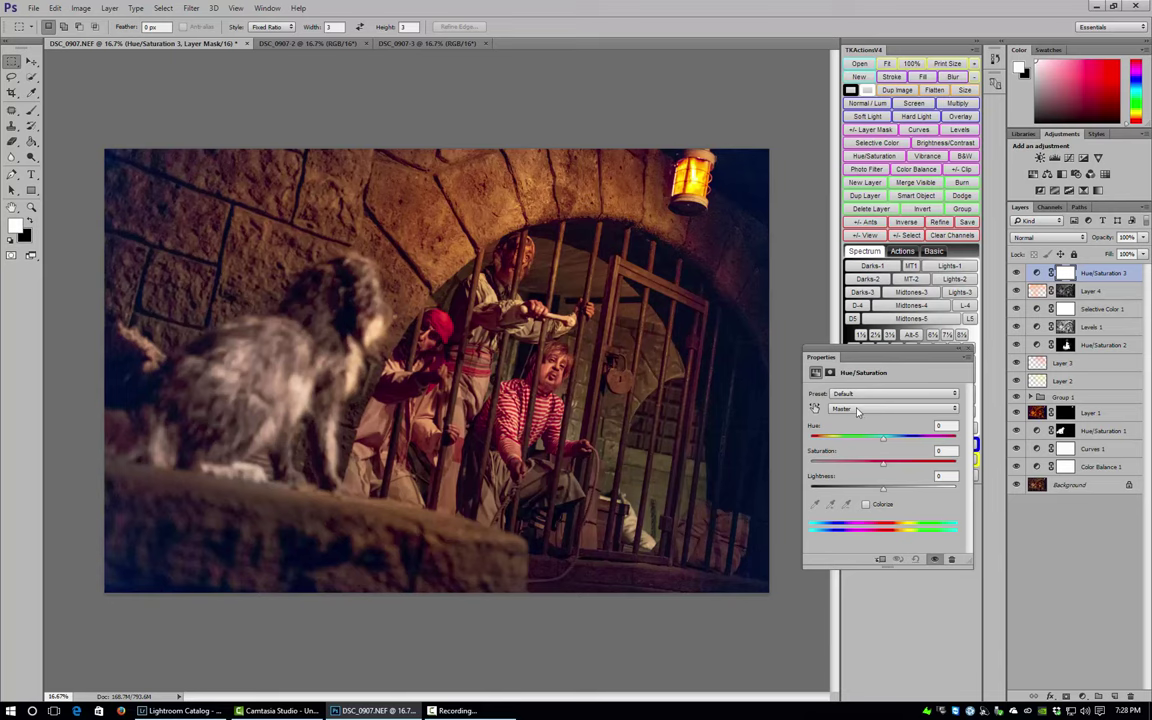
pyautogui.press('i')
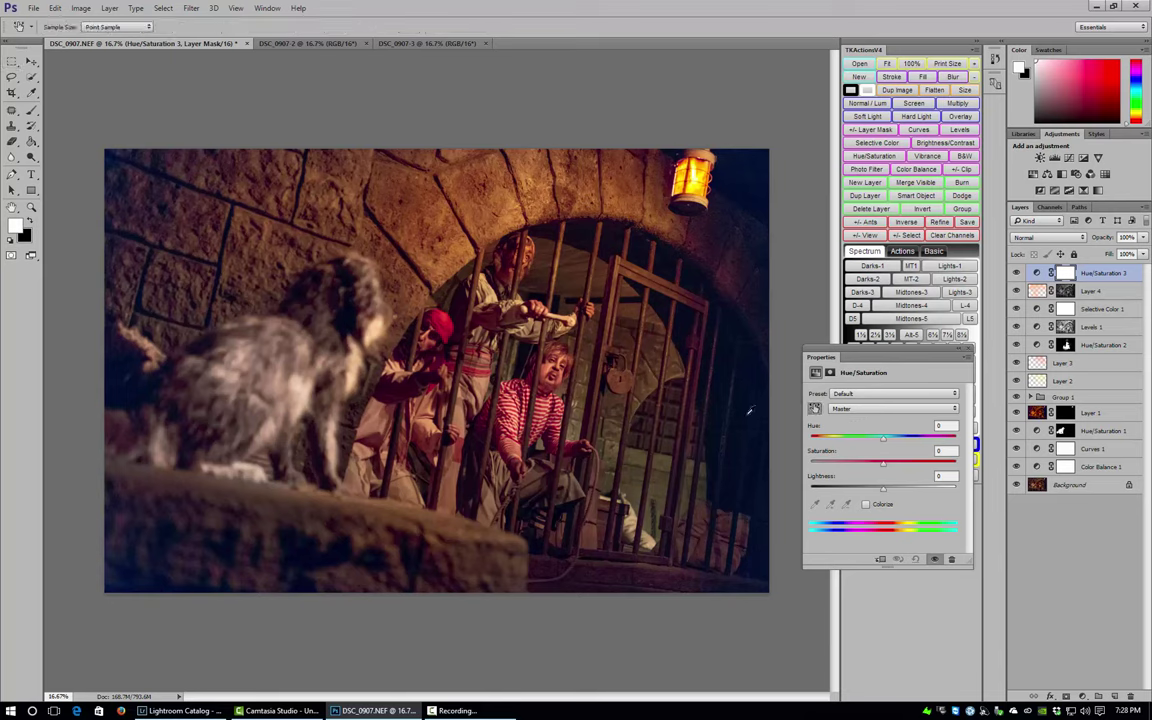
pyautogui.moveTo(614, 428)
pyautogui.mouseDown()
pyautogui.moveTo(555, 395)
pyautogui.moveTo(622, 437)
pyautogui.mouseUp()
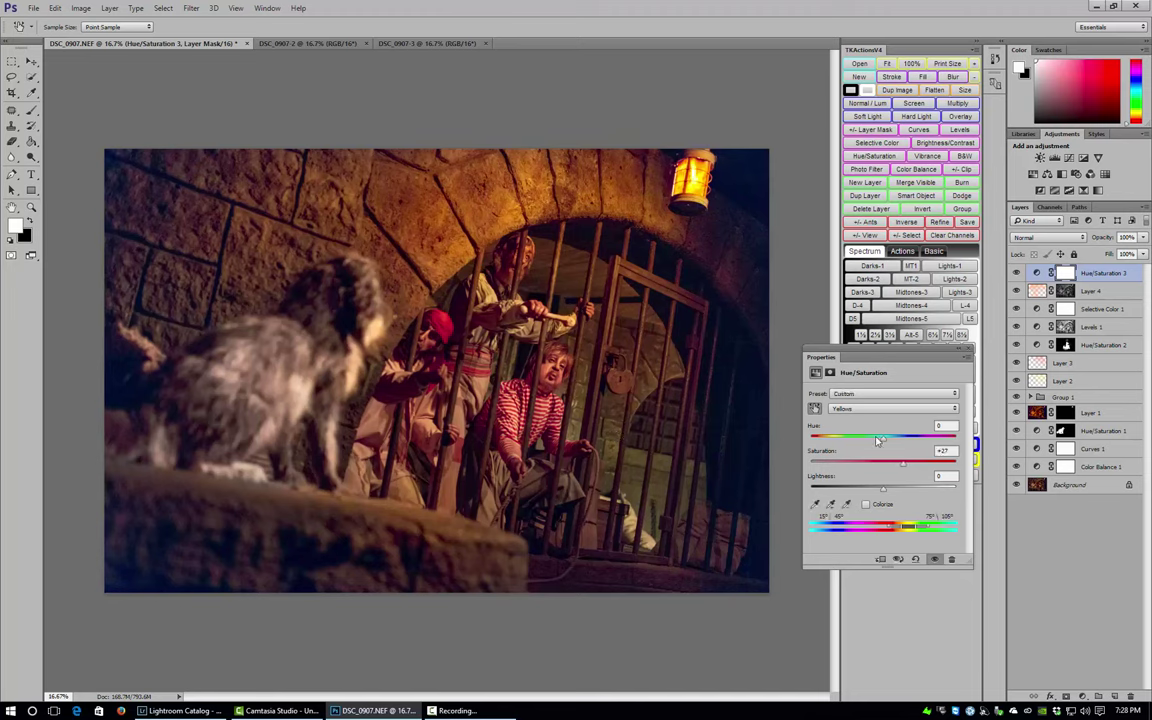
pyautogui.moveTo(883, 439)
pyautogui.mouseDown()
pyautogui.moveTo(869, 447)
pyautogui.moveTo(894, 446)
pyautogui.moveTo(869, 456)
pyautogui.mouseUp()
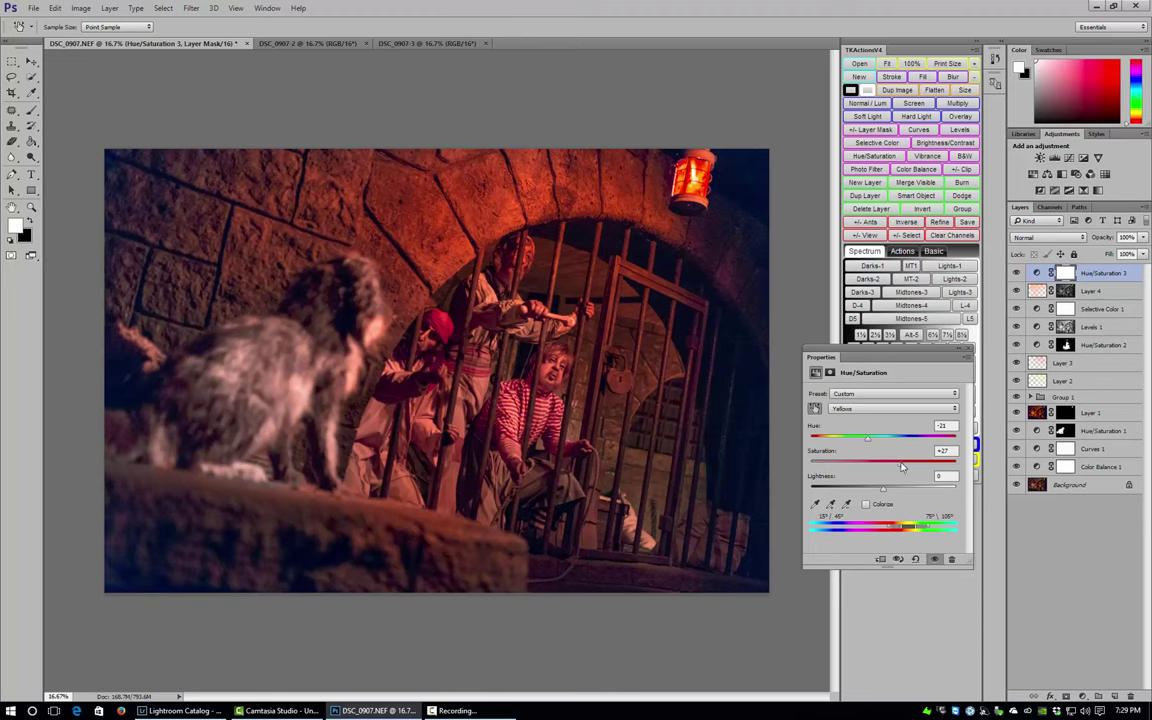
pyautogui.moveTo(901, 467); pyautogui.dragTo(890, 469)
pyautogui.moveTo(900, 469); pyautogui.dragTo(894, 472)
# Invert the Yellows Hue/Saturation layer's mask to black and paint white at 100% opacity over the wall behind the gate.
pyautogui.hotkey('ctrl', 'i')
pyautogui.press('b')
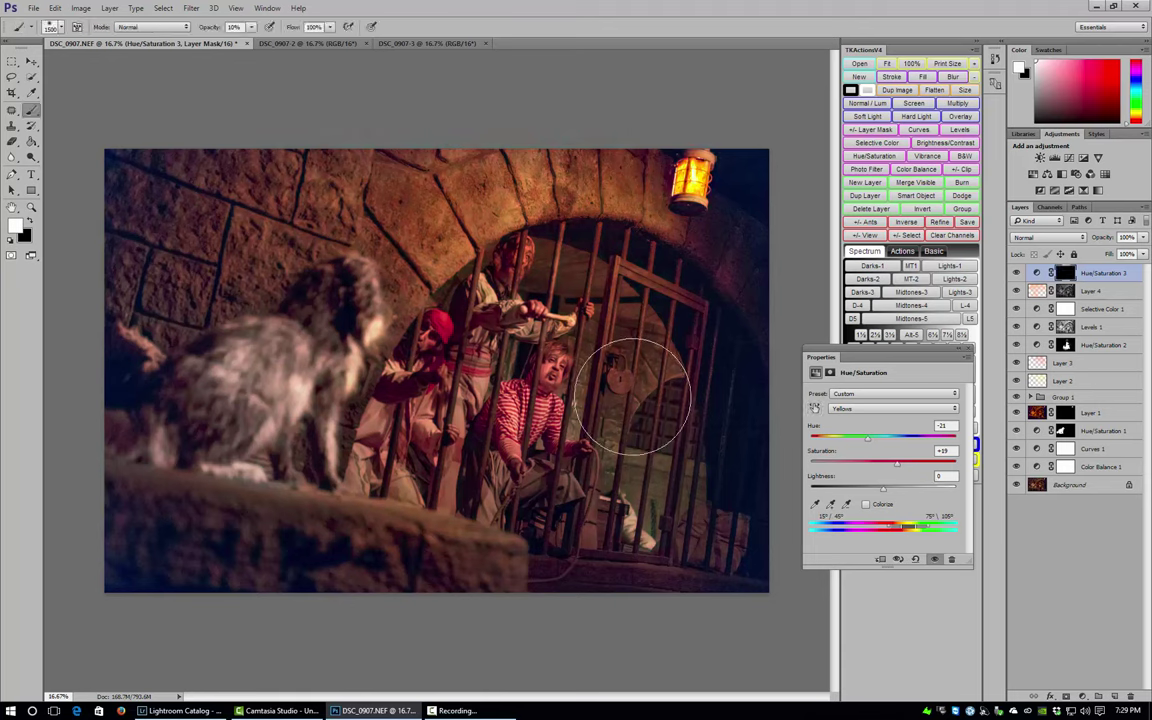
pyautogui.press('[')
pyautogui.press('[')
pyautogui.press('[')
pyautogui.press('[')
pyautogui.press('[')
pyautogui.press('[')
pyautogui.press('[')
pyautogui.press('[')
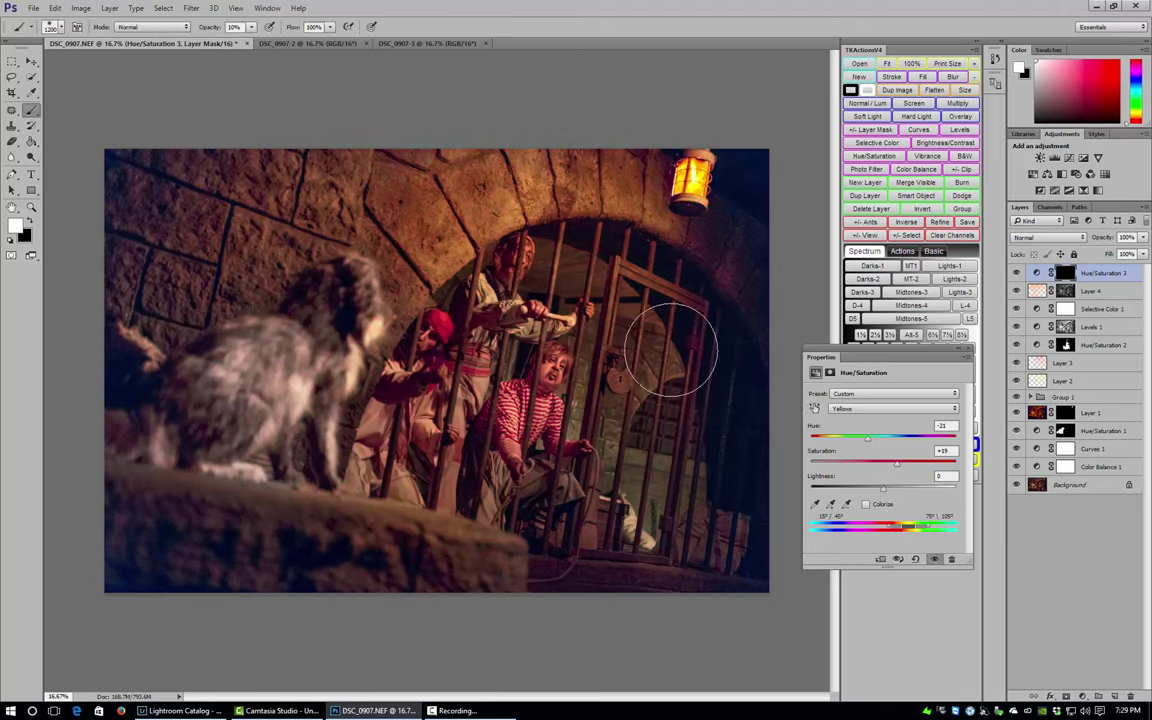
pyautogui.press('[')
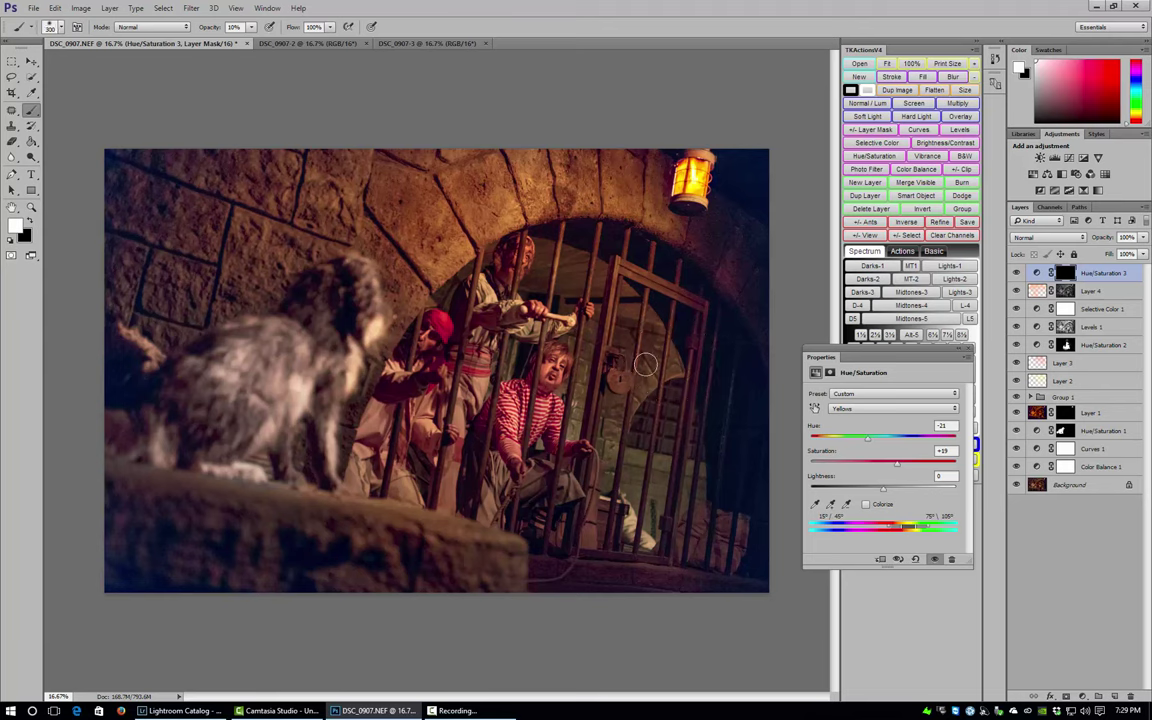
pyautogui.press('[')
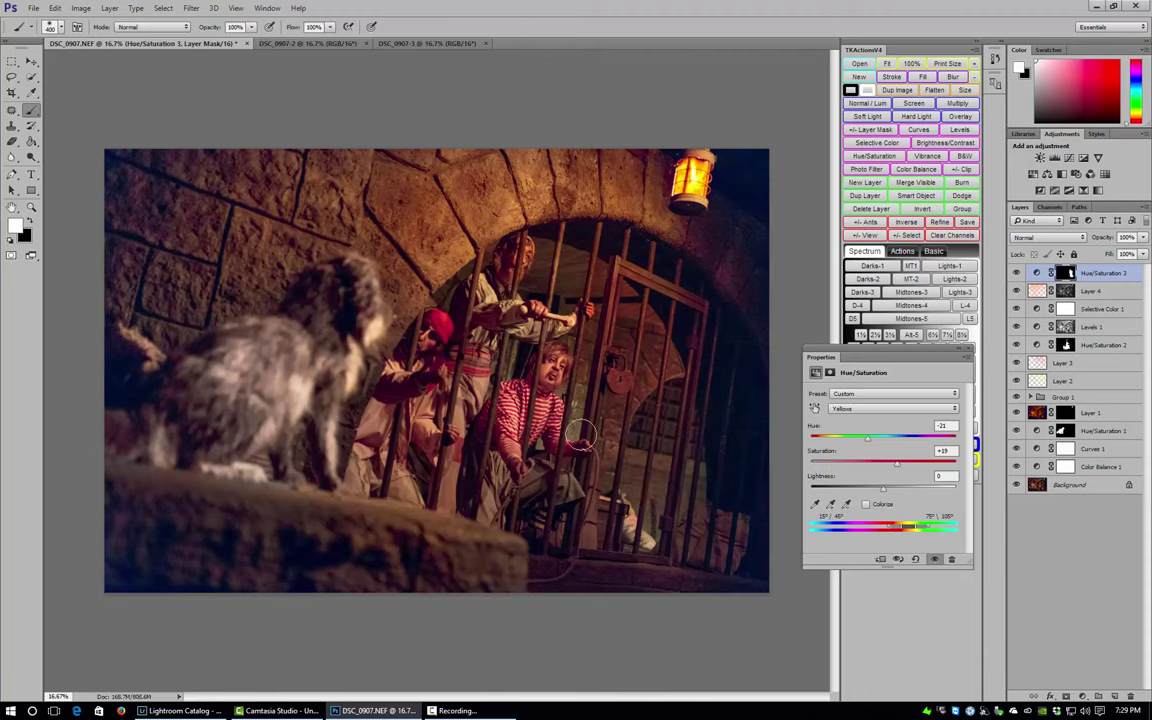
# Refine the Hue/Saturation mask with smaller brushes, painting black over the pirates' hands at the gate and white on the wall between the bars.
pyautogui.press('[')
pyautogui.press('[')
pyautogui.press('x')
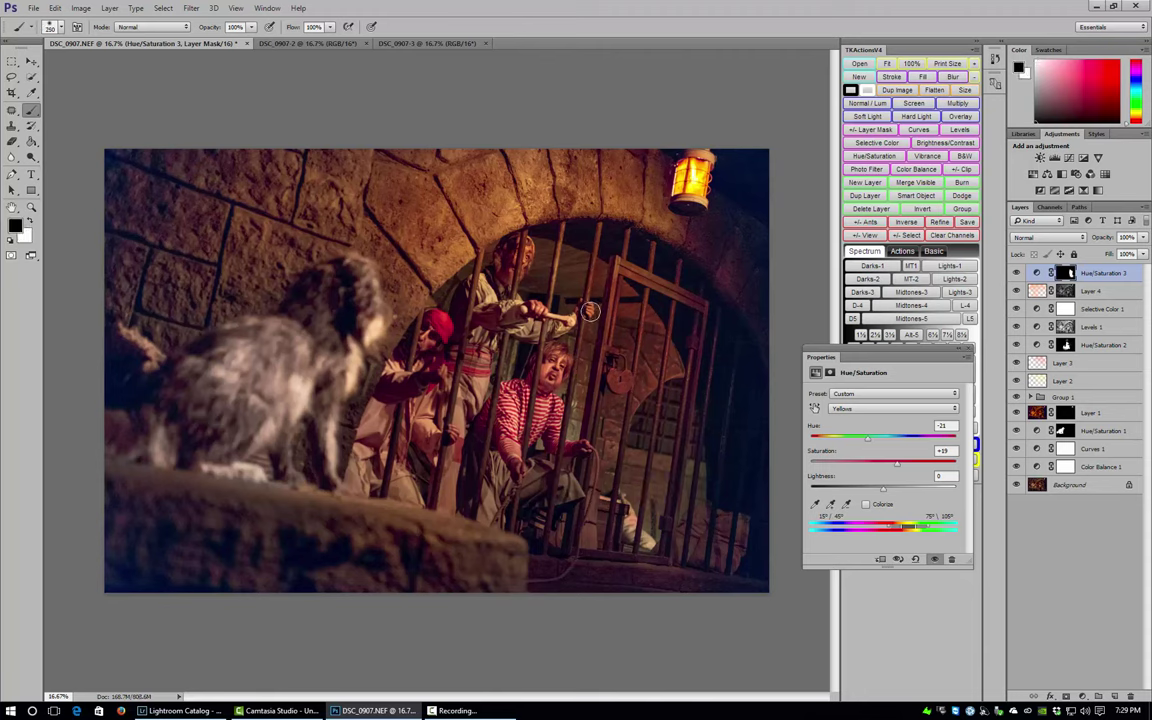
pyautogui.press('[')
pyautogui.press('[')
pyautogui.press('[')
pyautogui.press('[')
pyautogui.press('[')
pyautogui.press('x')
pyautogui.press(']')
pyautogui.press(']')
pyautogui.press(']')
pyautogui.press(']')
pyautogui.press(']')
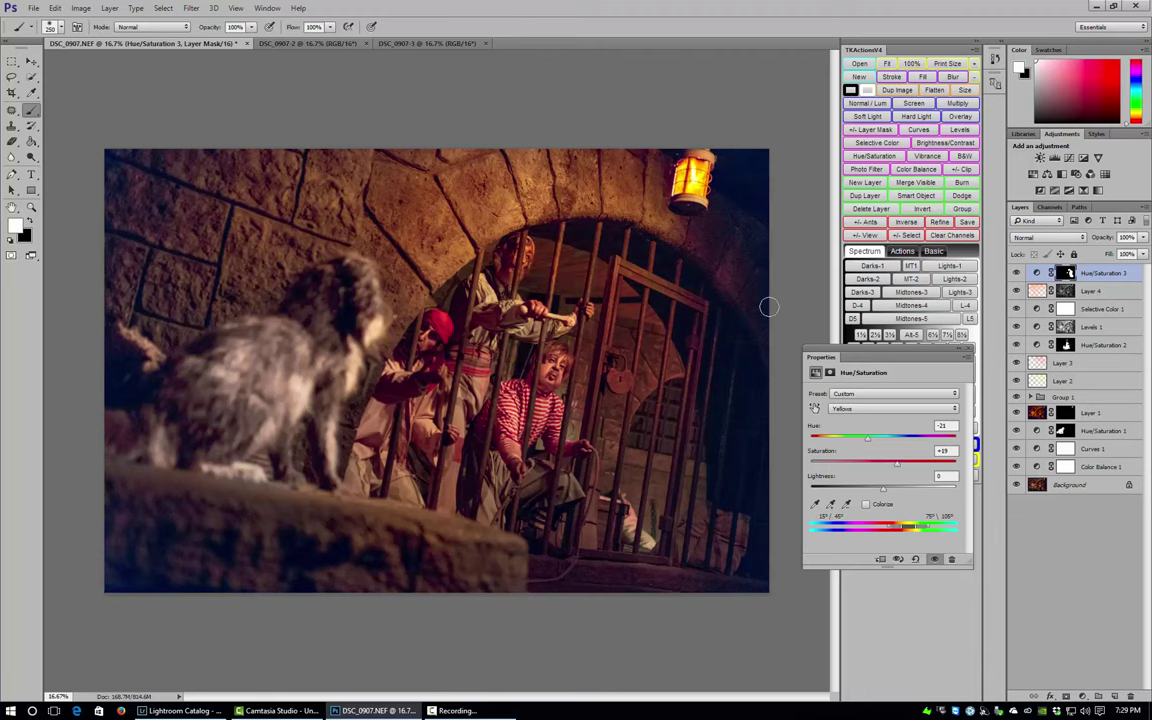
# Reduce the opacity of the masked Yellows Hue/Saturation layer to 58%.
pyautogui.click(1036, 273)
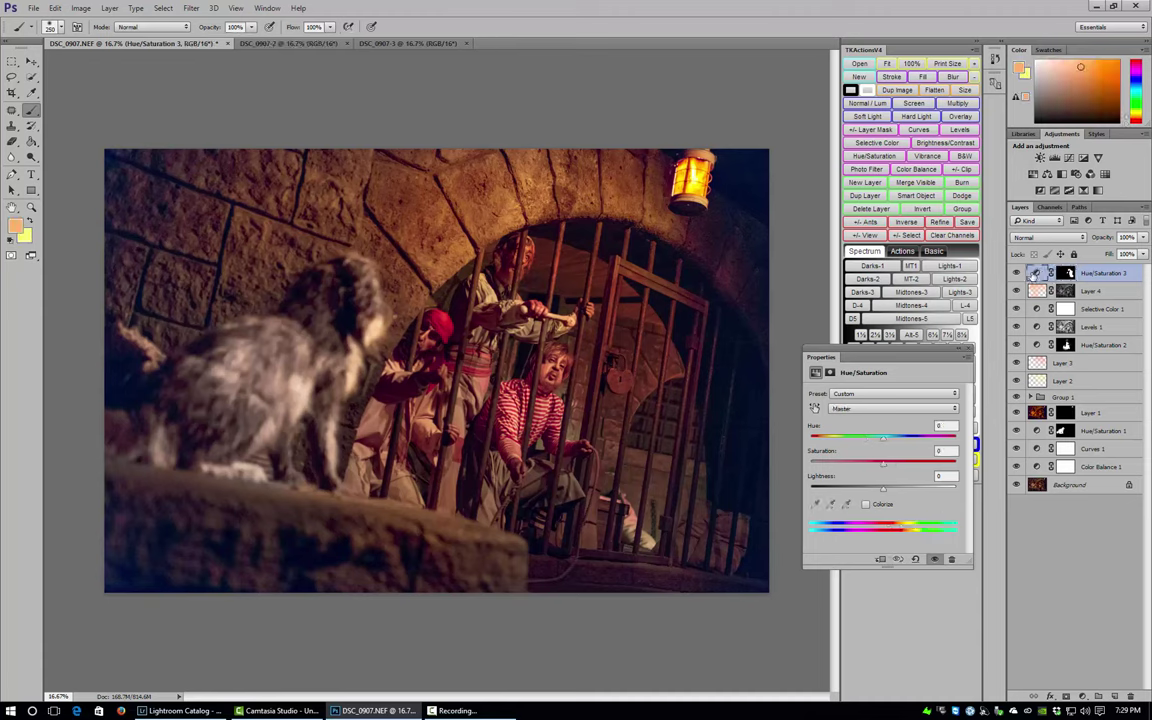
pyautogui.click(1143, 237)
pyautogui.moveTo(1143, 253); pyautogui.dragTo(1120, 253)
pyautogui.click(190, 8)
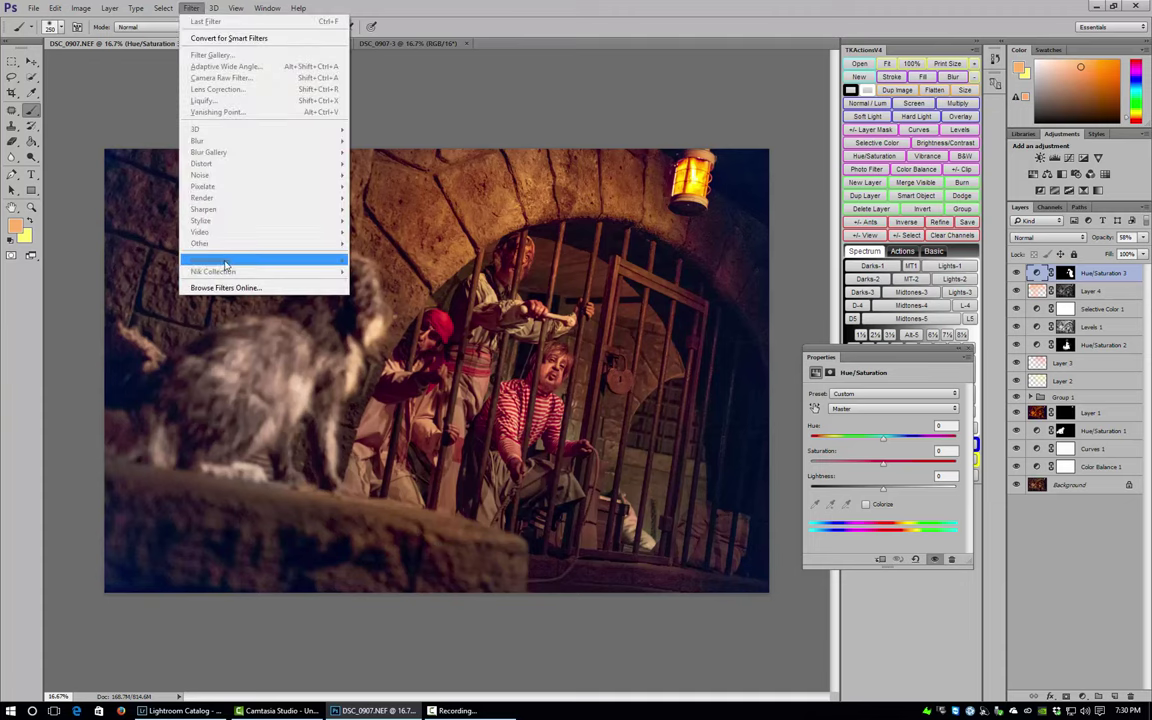
pyautogui.click(445, 27)
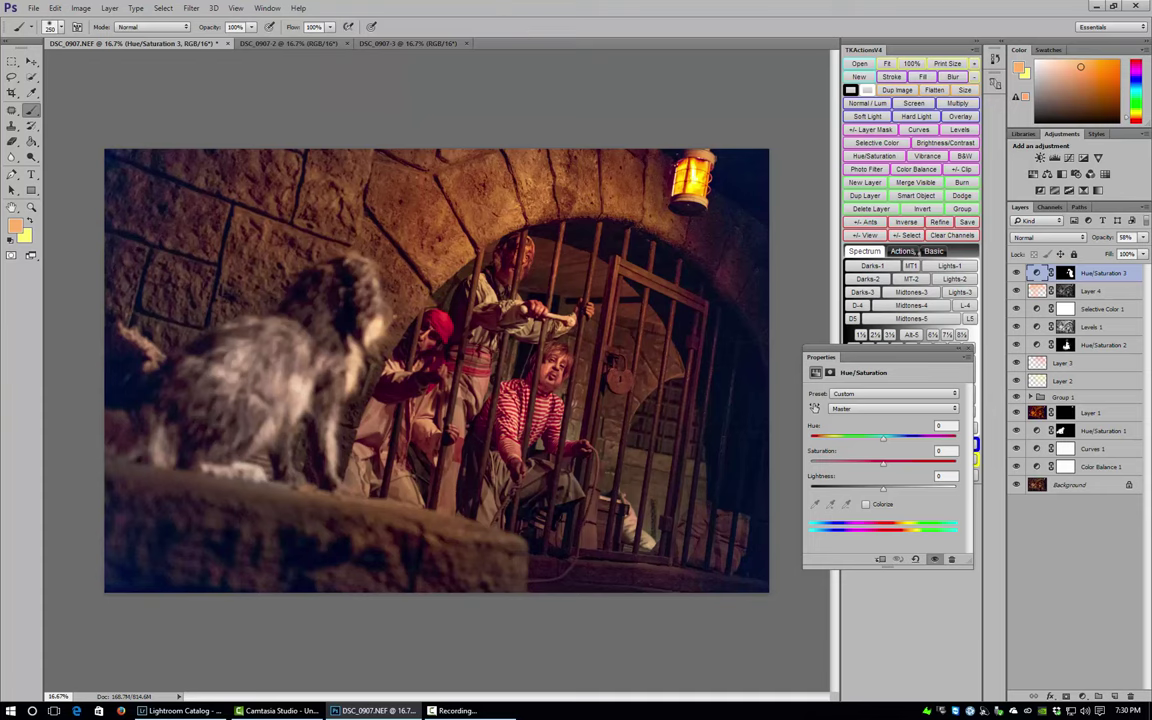
# Merge all visible layers into a new layer and reduce its noise with the Noiseware filter using the Default preset.
pyautogui.hotkey('ctrl', 'shift', 'alt', 'e')
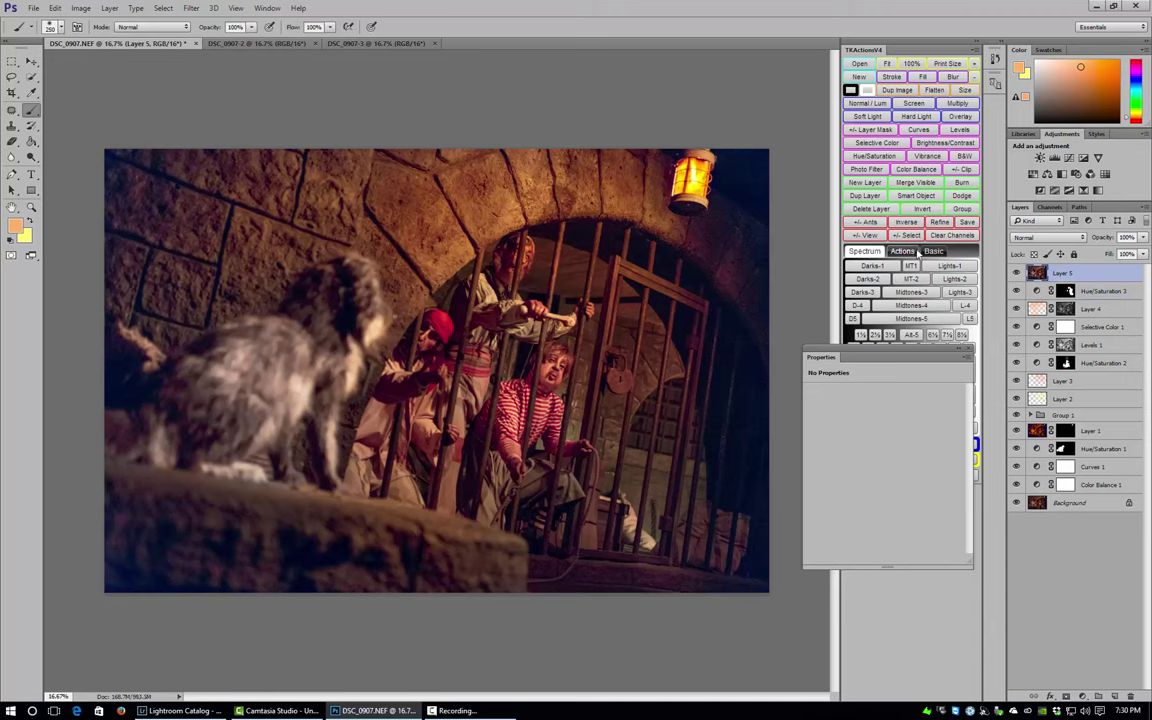
pyautogui.click(190, 8)
pyautogui.moveTo(258, 263)
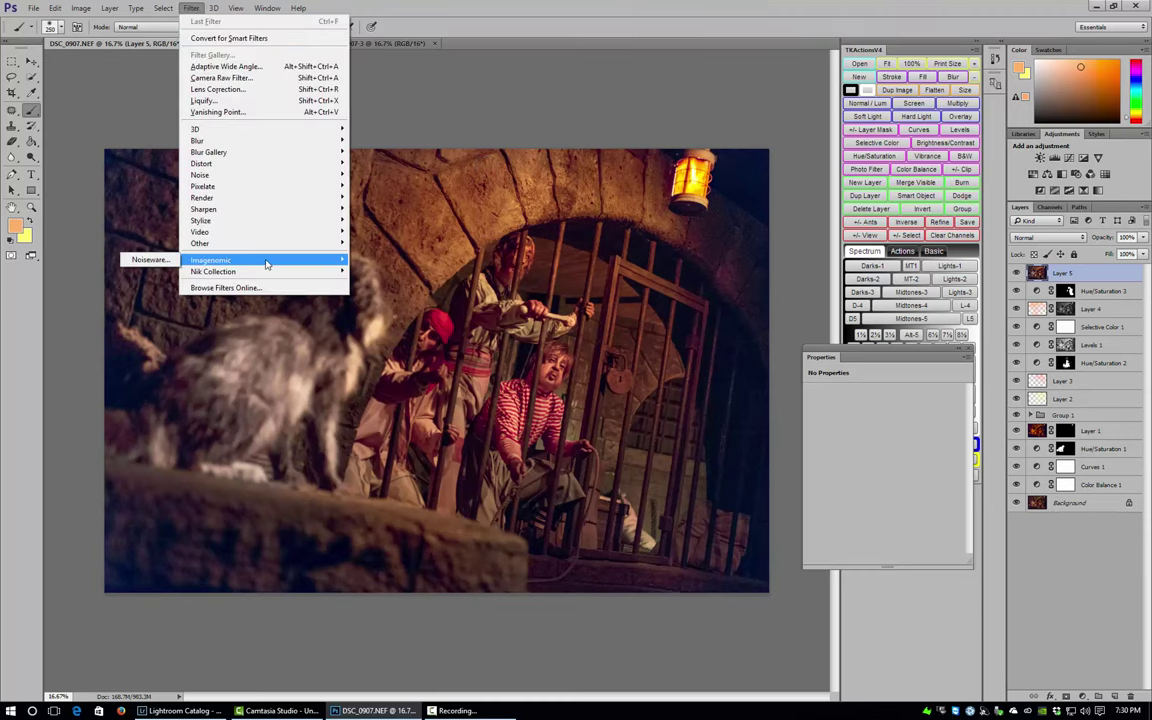
pyautogui.click(160, 261)
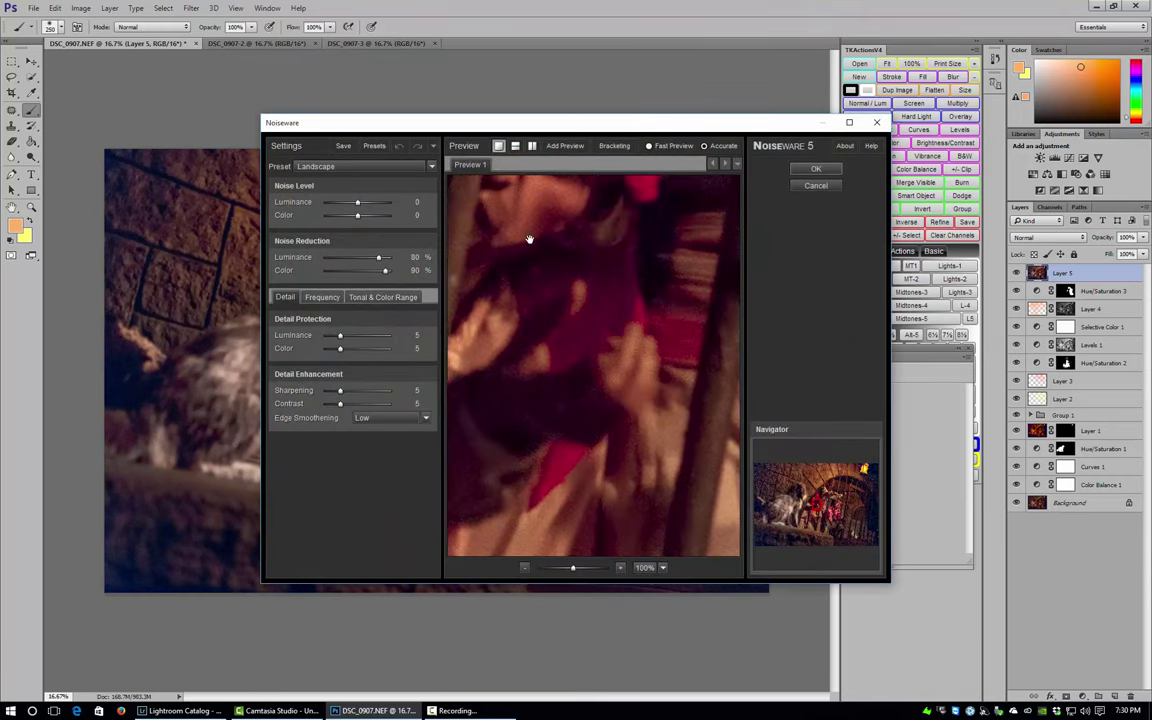
pyautogui.click(367, 168)
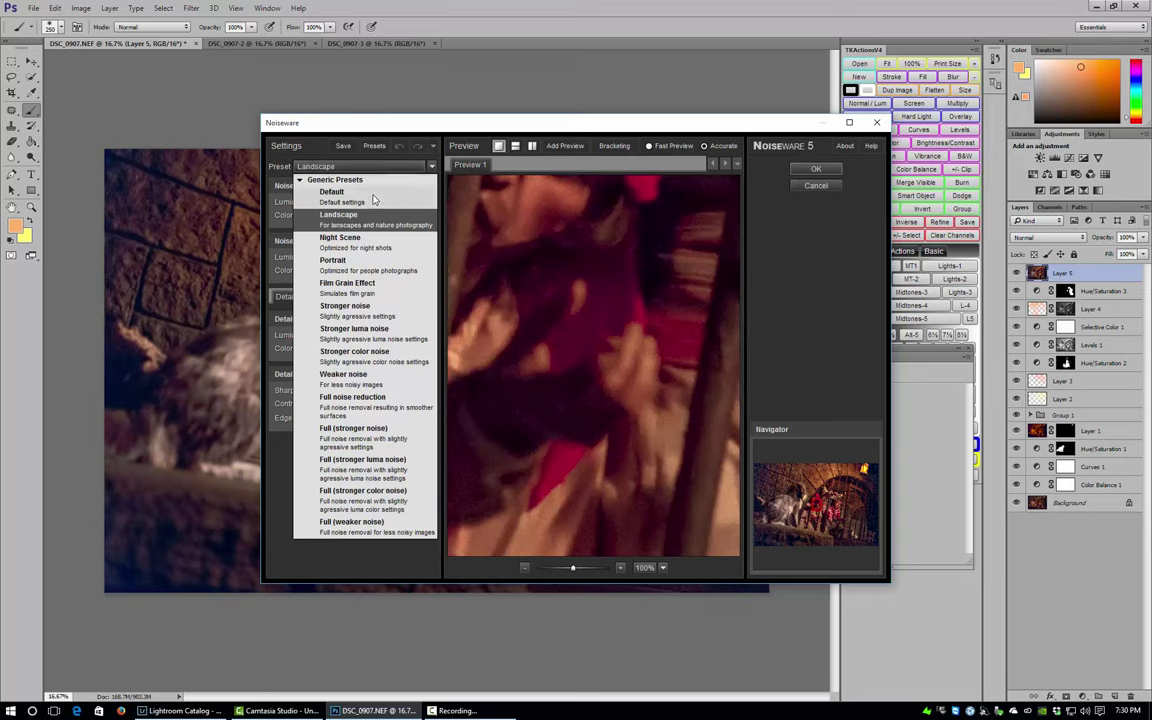
pyautogui.click(340, 193)
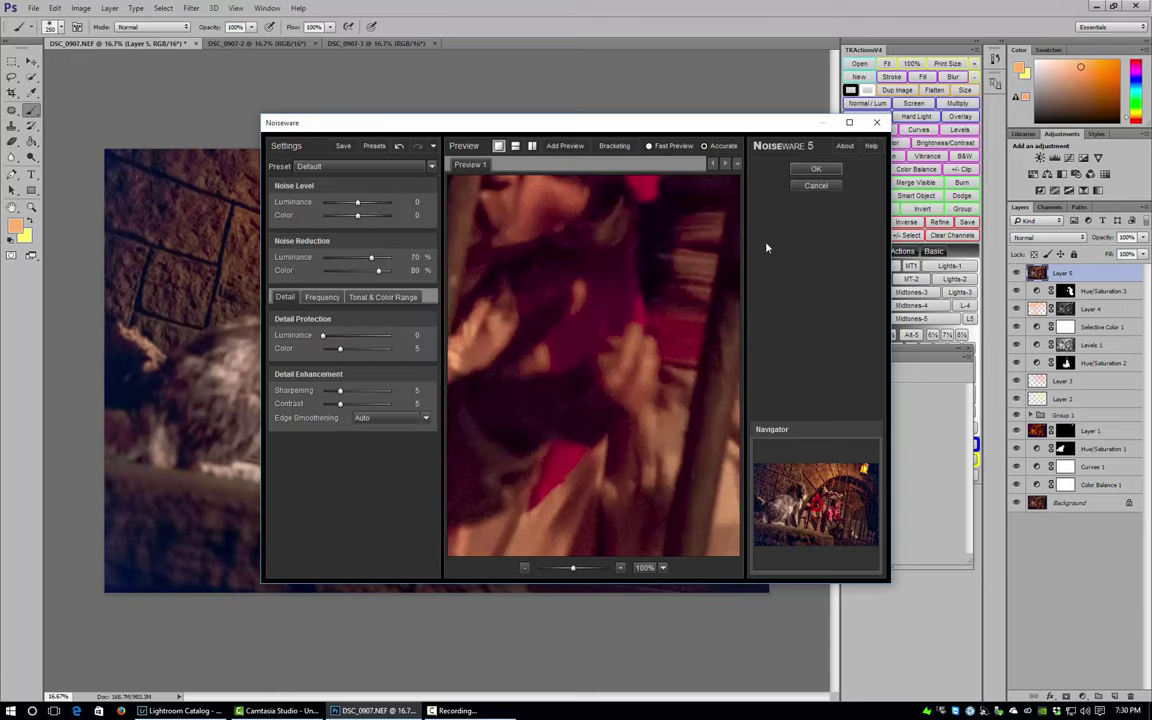
pyautogui.click(816, 169)
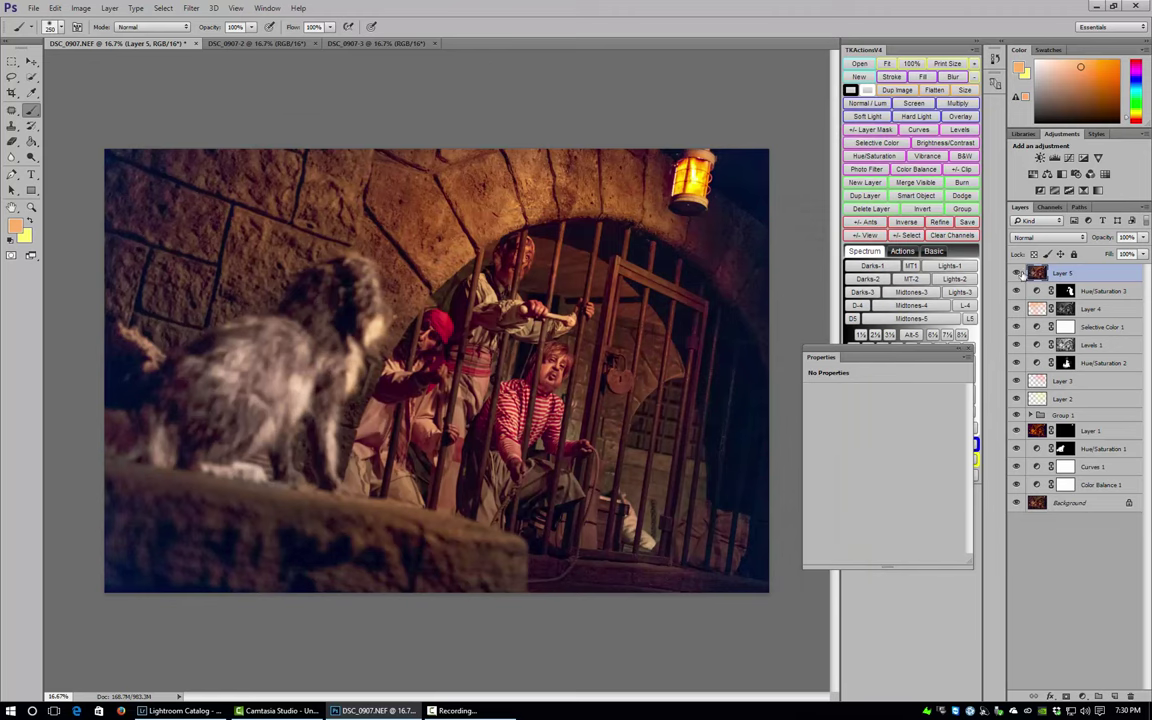
# Hide the noise-reduced layer, load the Darks-5 luminosity selection, add it as the layer's mask and inspect the mask.
pyautogui.click(1017, 273)
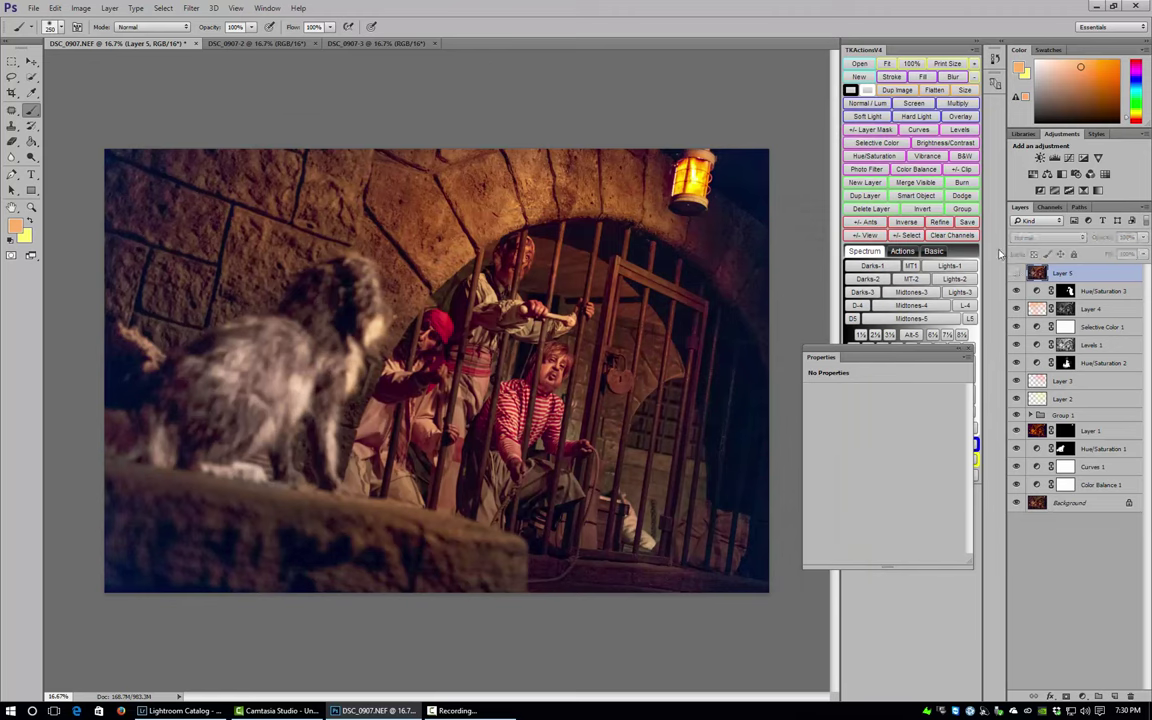
pyautogui.click(853, 320)
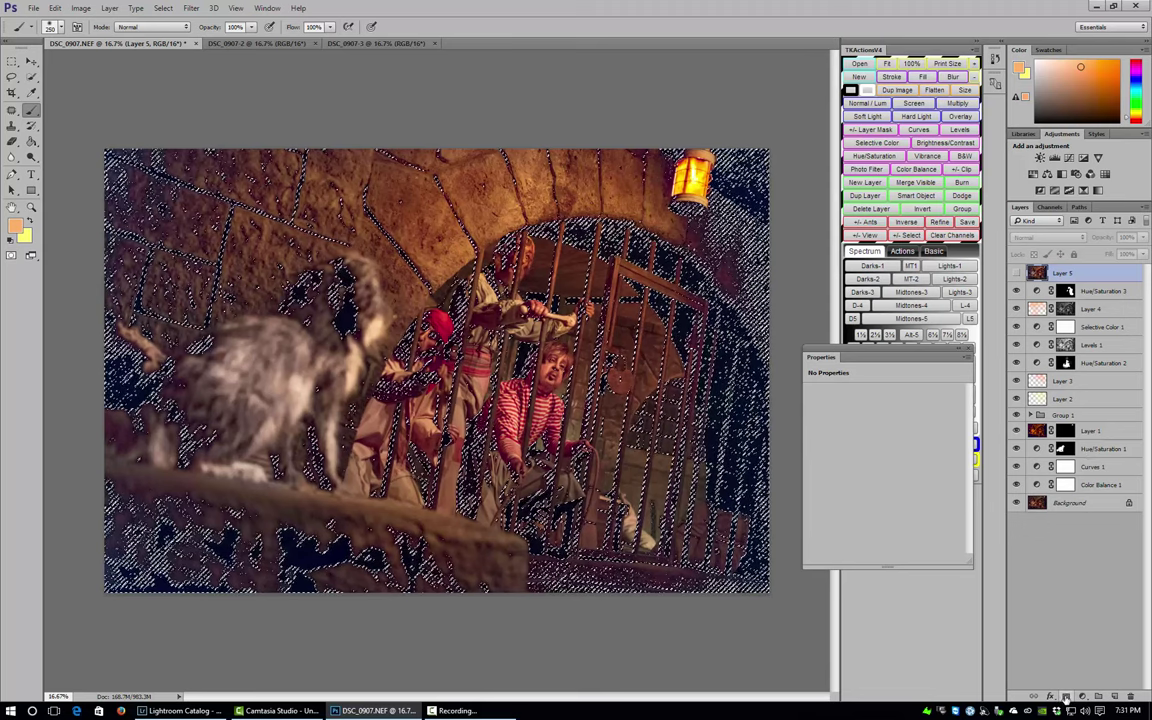
pyautogui.click(1065, 697)
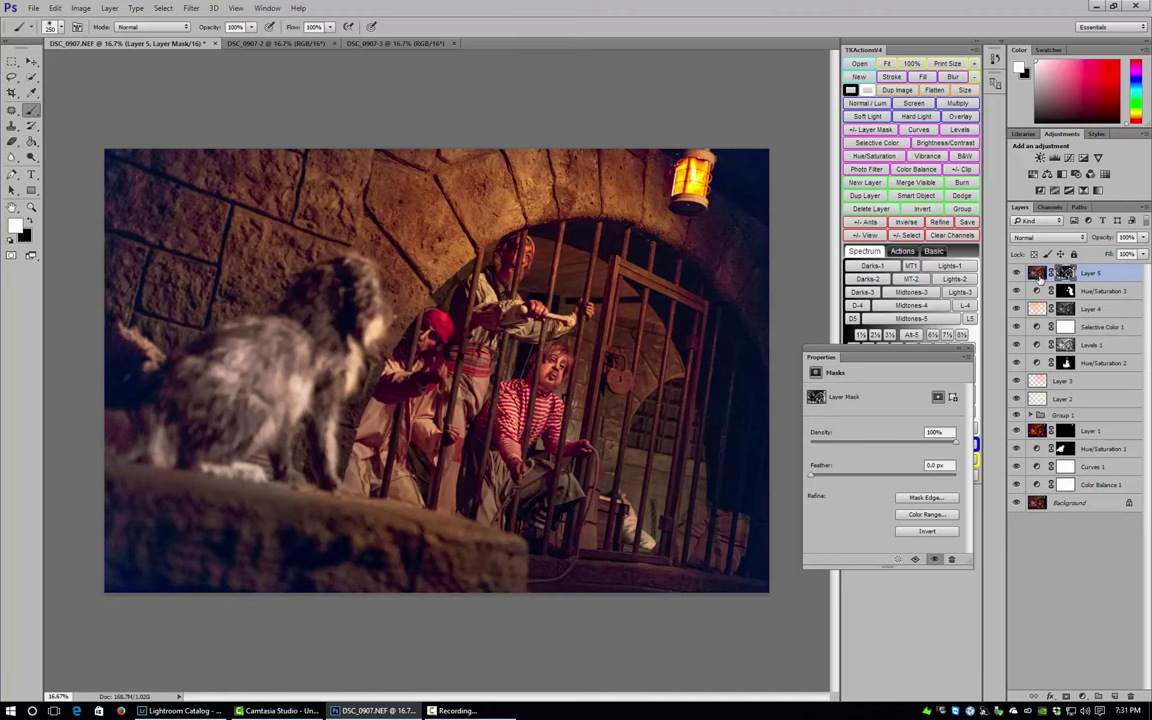
pyautogui.click(1038, 281)
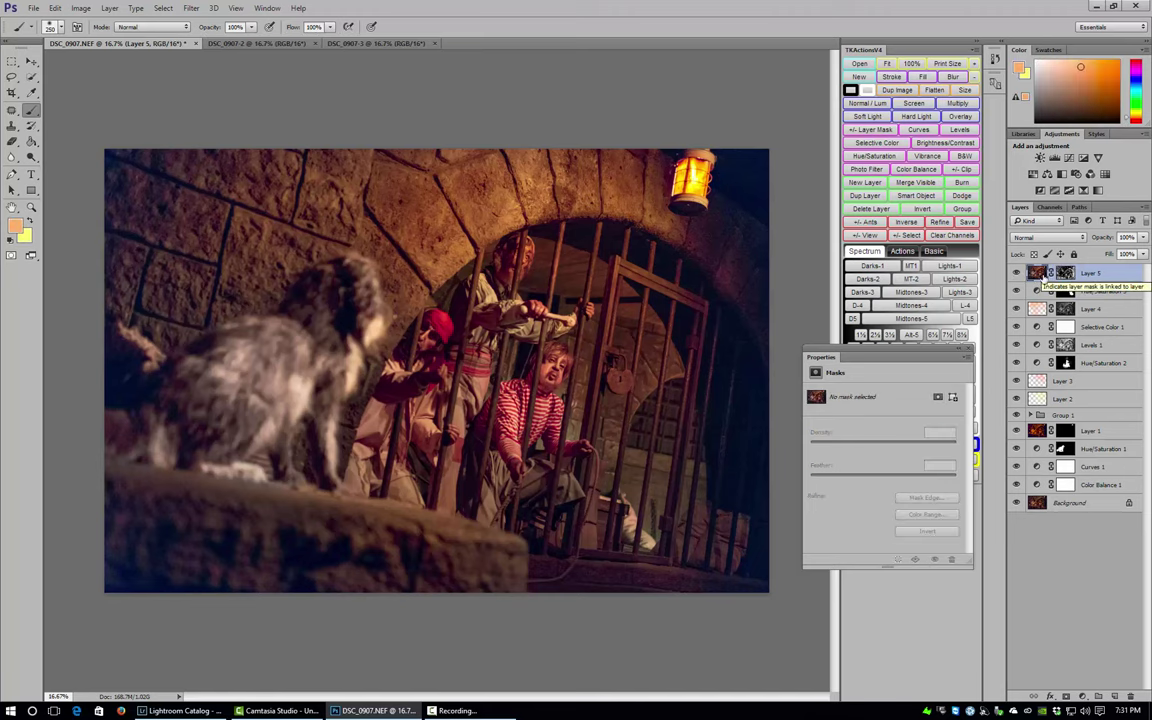
pyautogui.keyDown('alt'); pyautogui.click(1065, 273); pyautogui.keyUp('alt')
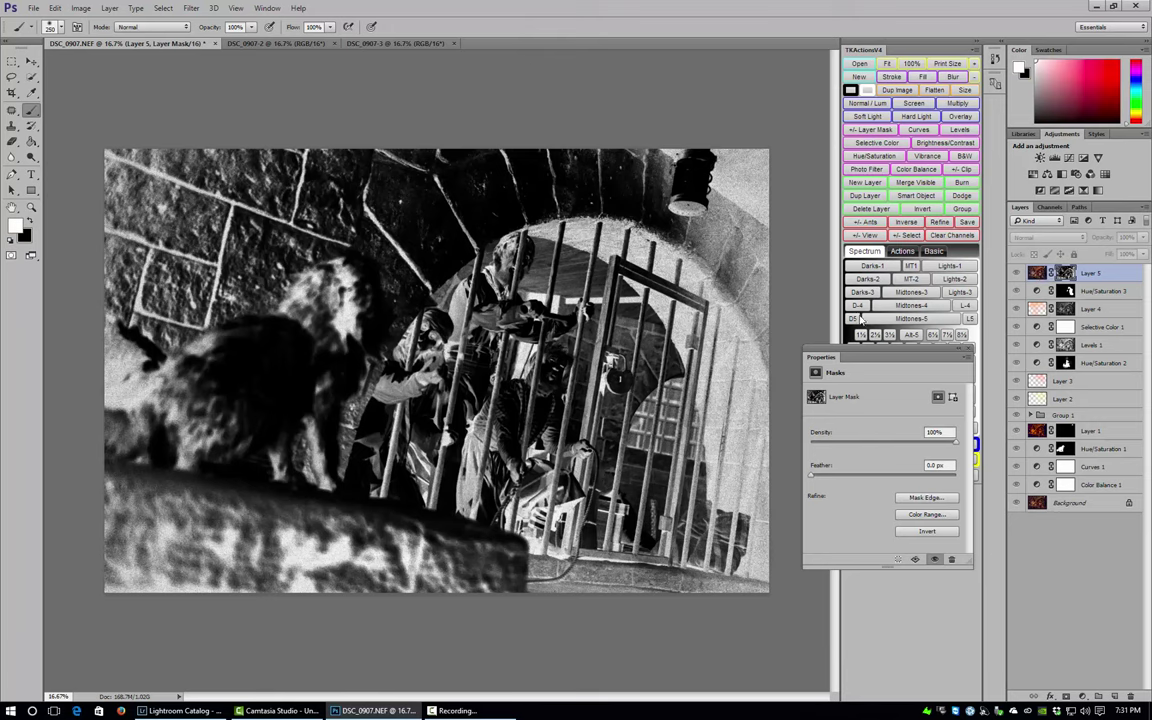
pyautogui.hotkey('ctrl', '2')
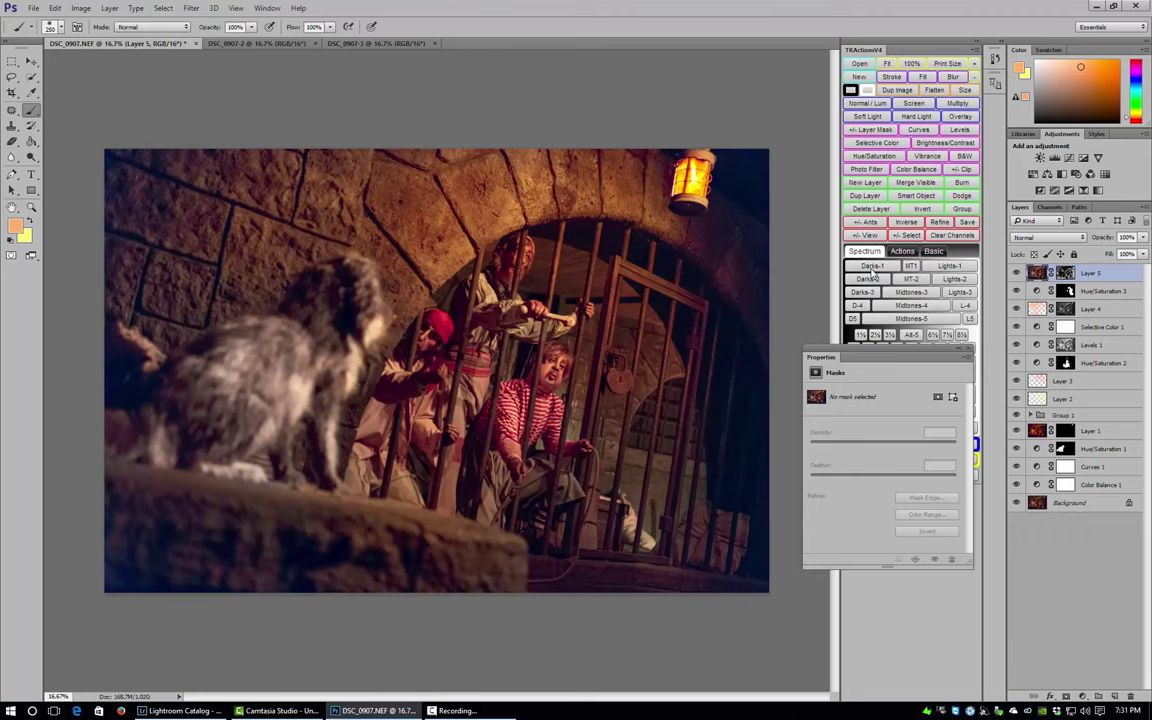
# Compare the gate and dark background up close with the noise-reduction layer hidden and shown.
pyautogui.click(31, 207)
pyautogui.keyDown('alt'); pyautogui.click(723, 420); pyautogui.keyUp('alt')
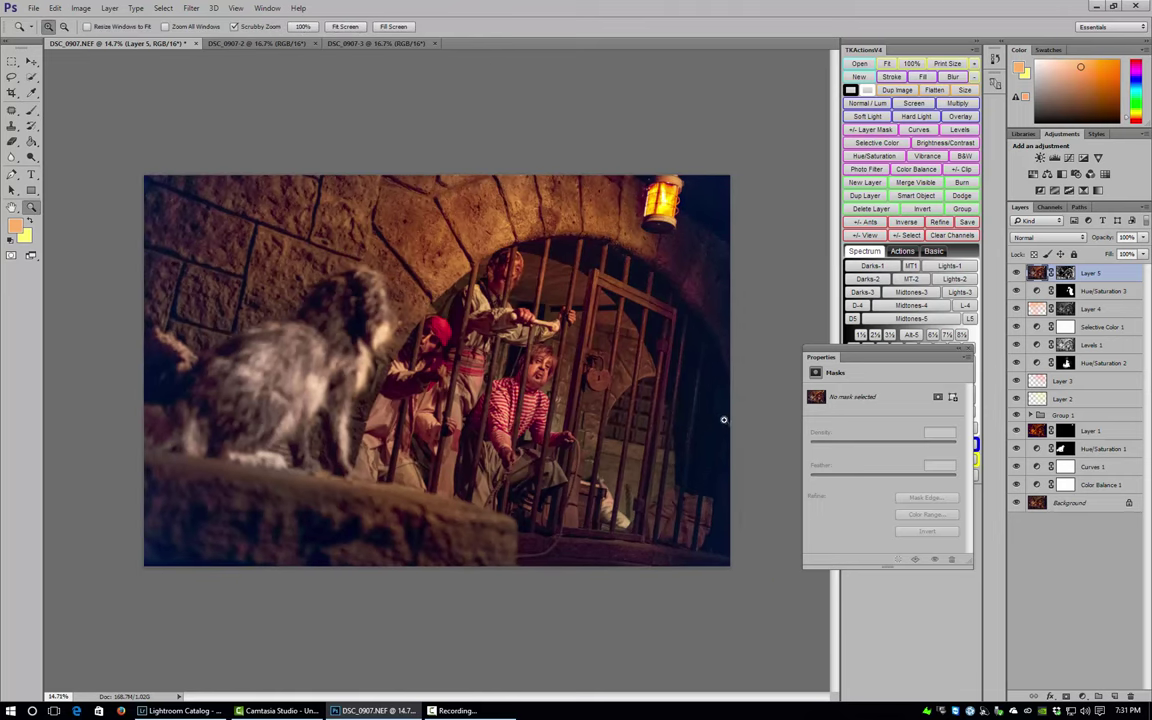
pyautogui.moveTo(723, 420); pyautogui.dragTo(752, 343)
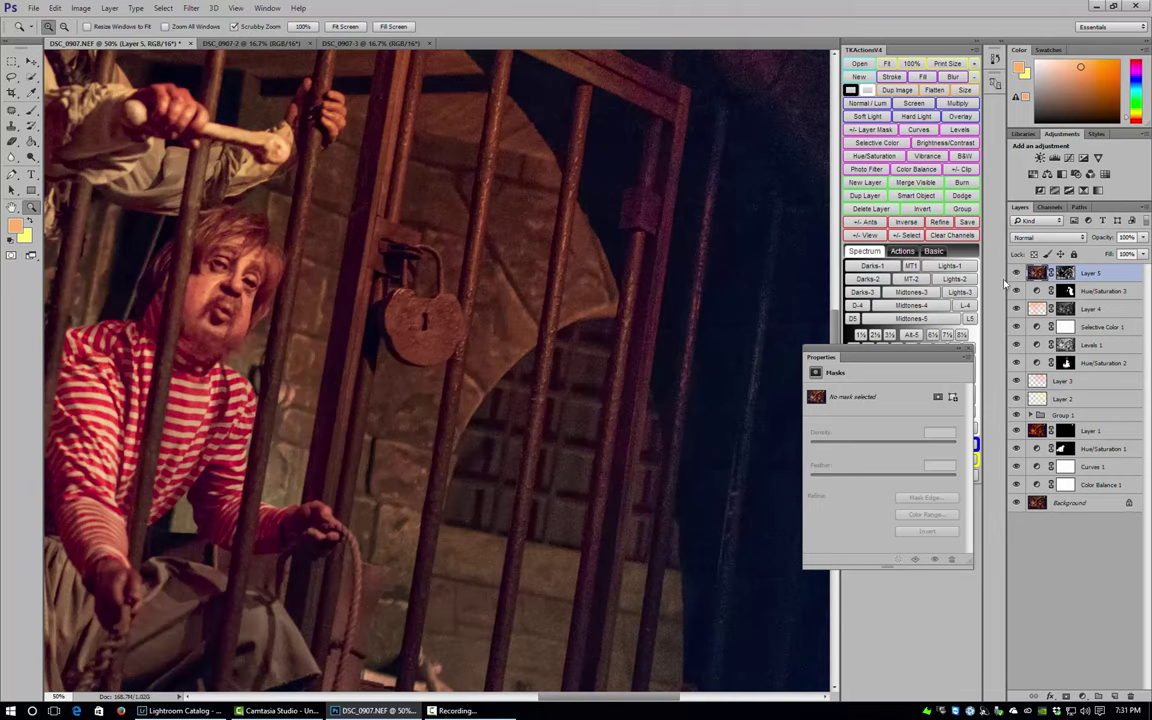
pyautogui.click(1016, 273)
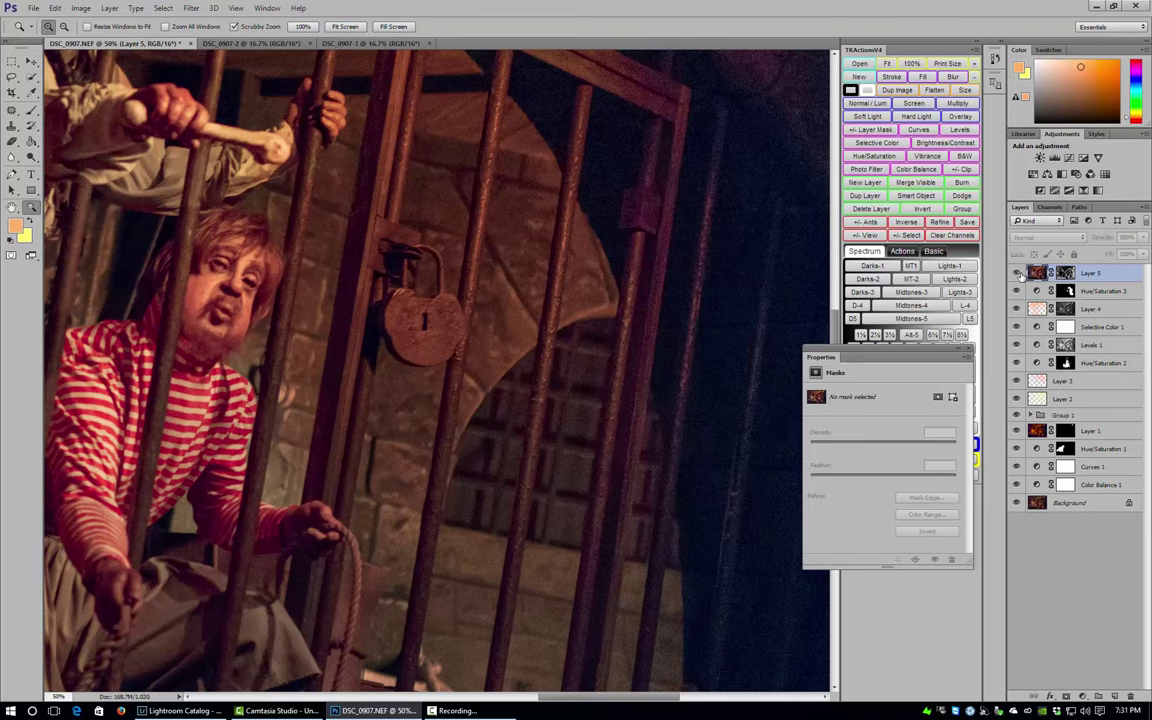
pyautogui.click(1017, 273)
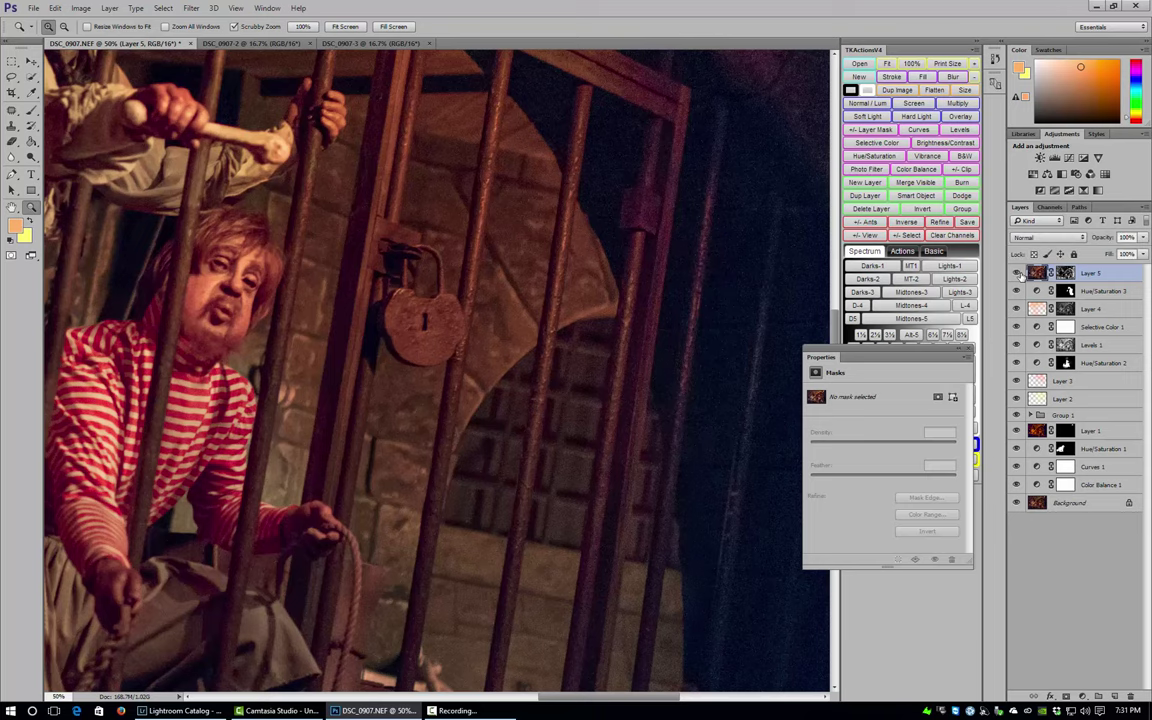
pyautogui.rightClick(314, 256)
pyautogui.click(345, 267)
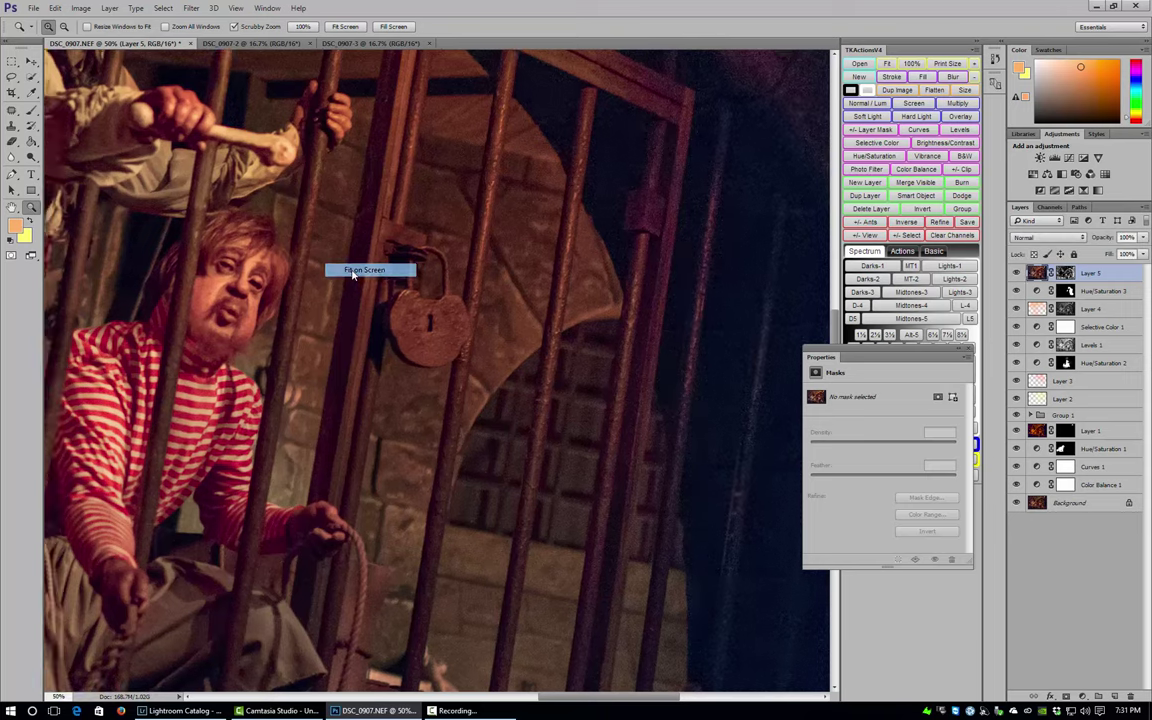
pyautogui.rightClick(518, 360)
pyautogui.click(556, 437)
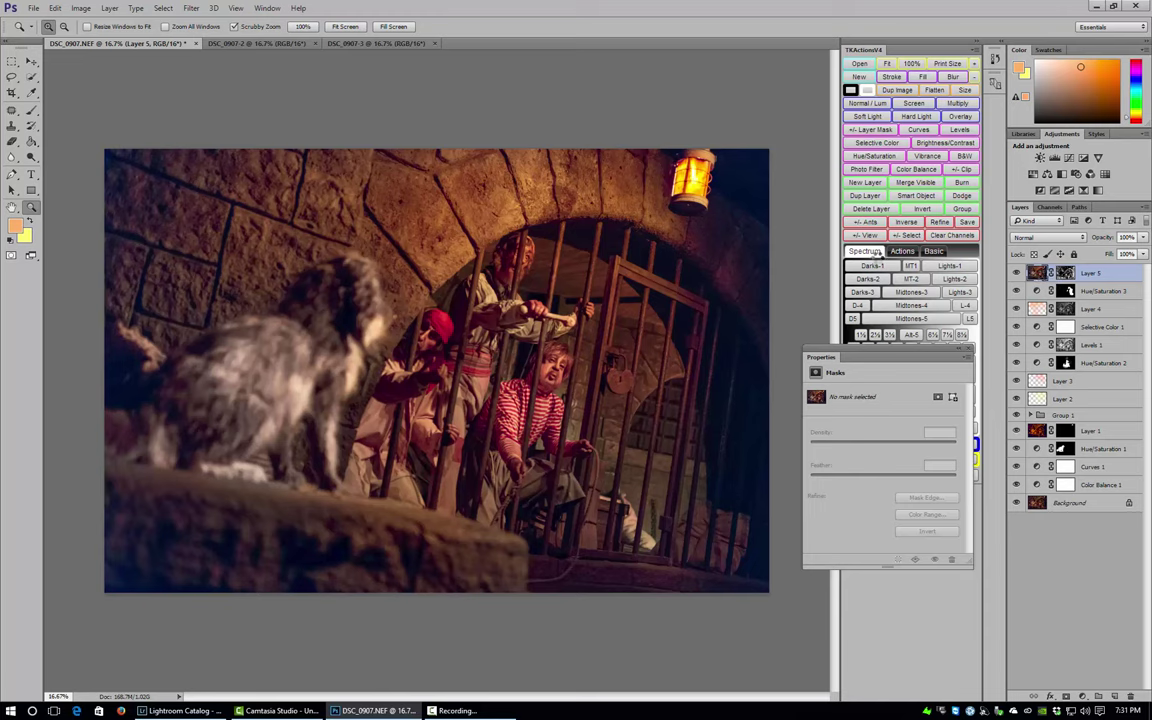
# Merge all visible layers into another new layer and apply Smart Sharpen with Amount 100% and Radius 1 px.
pyautogui.hotkey('ctrl', 'shift', 'alt', 'e')
pyautogui.click(190, 8)
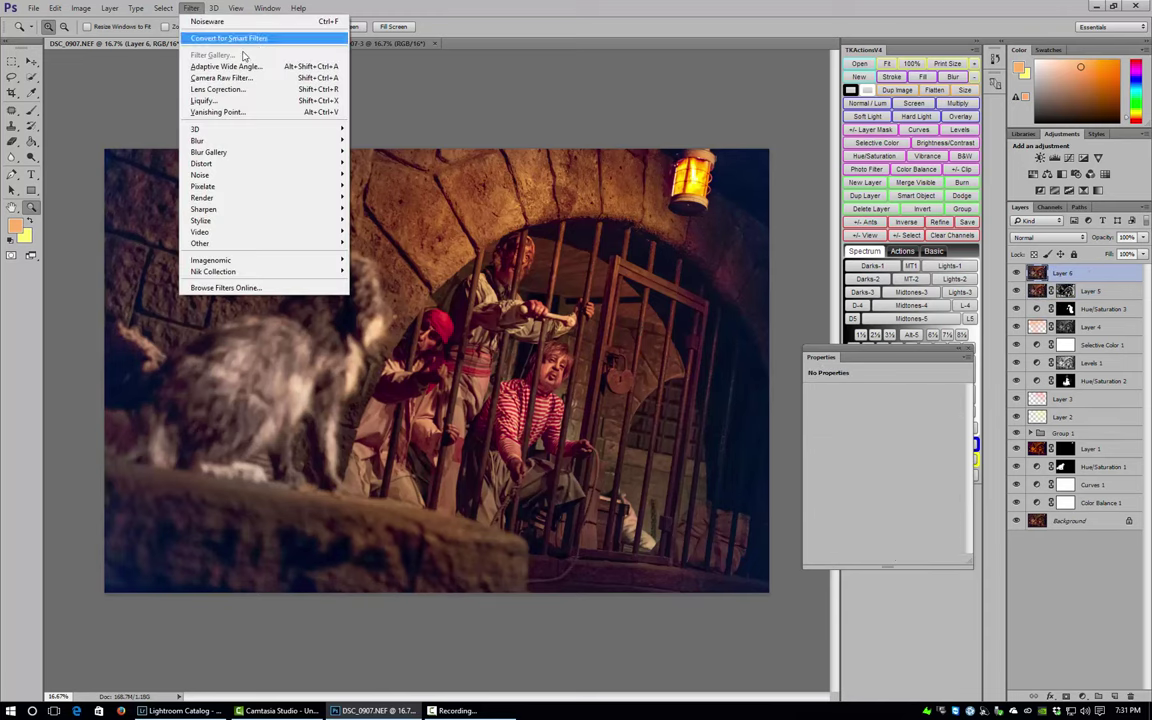
pyautogui.moveTo(214, 208)
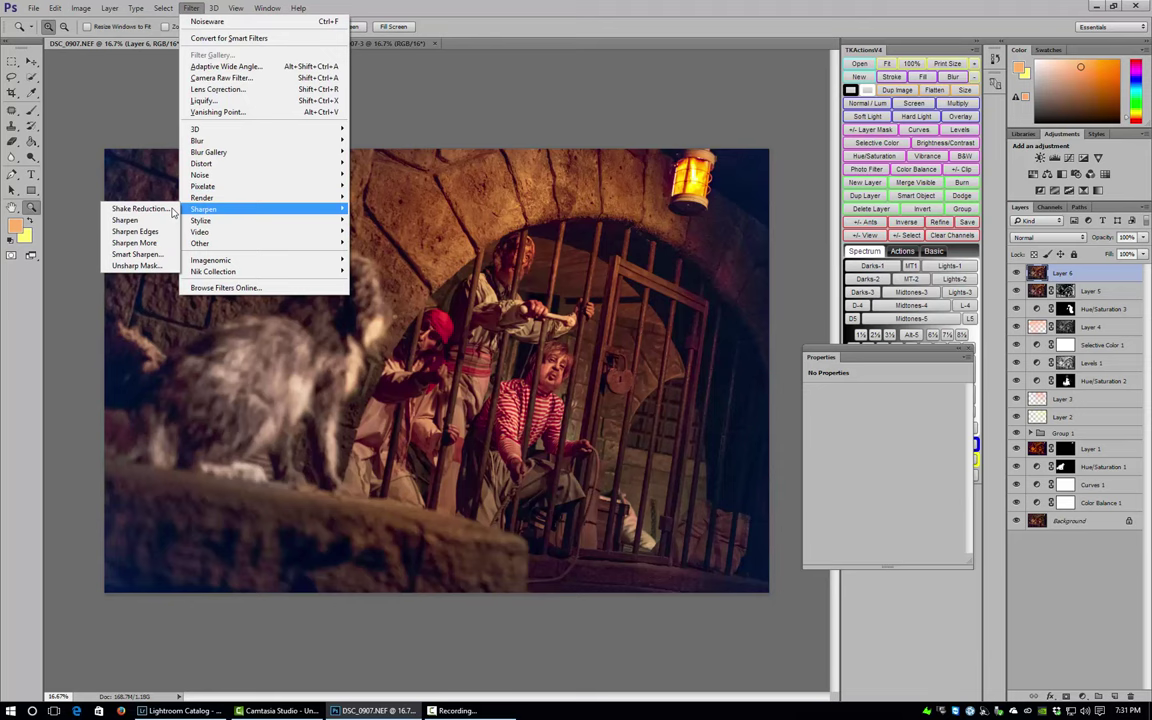
pyautogui.click(135, 254)
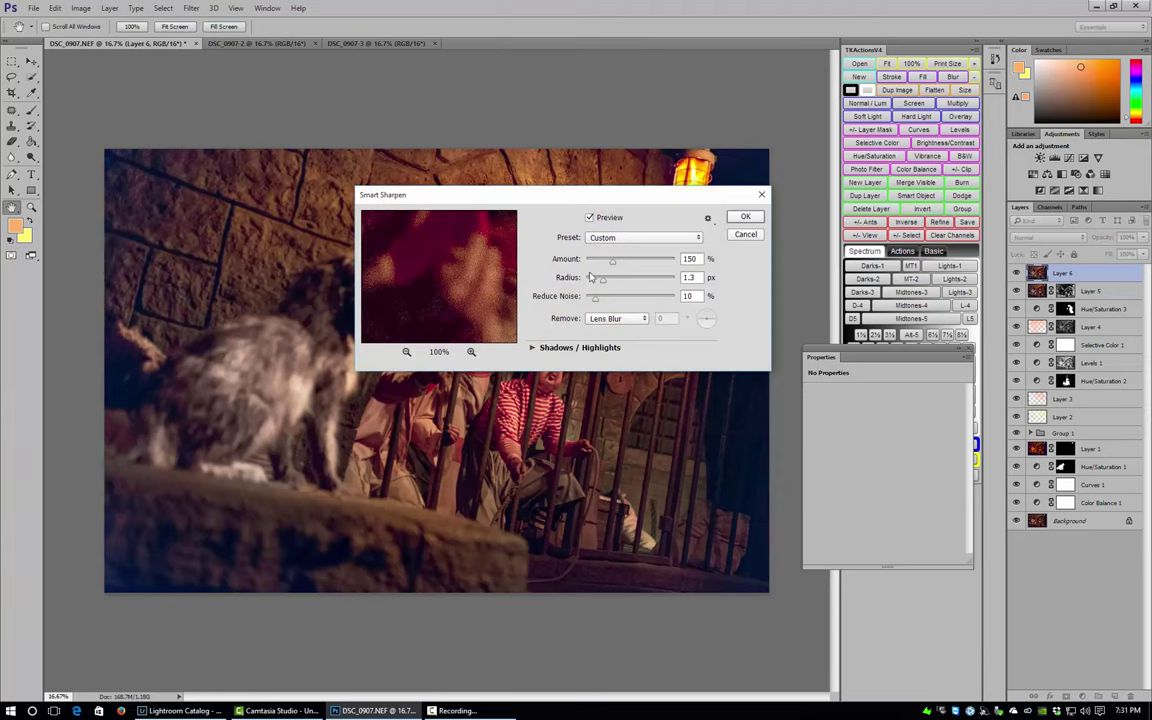
pyautogui.doubleClick(703, 258)
pyautogui.write('100')
pyautogui.press('Tab')
pyautogui.write('1')
pyautogui.press('Tab')
pyautogui.press('Return')
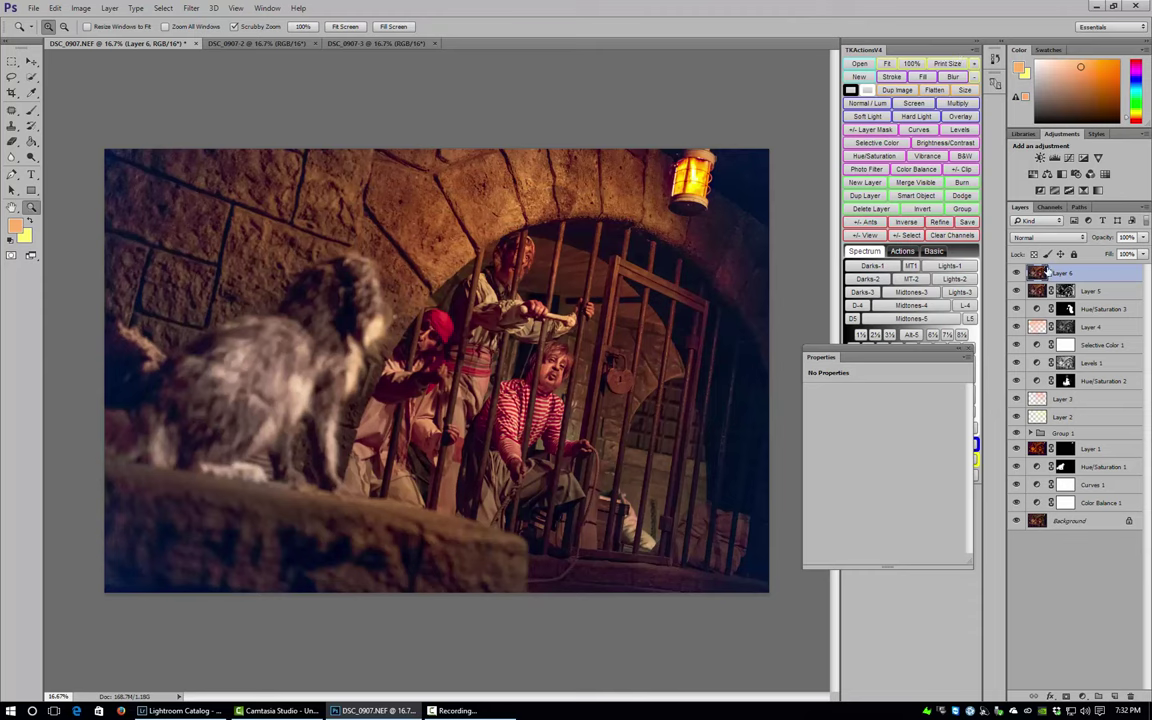
# Load the RGB composite's luminosity as a selection and add it as a mask to the sharpened layer.
pyautogui.keyDown('ctrl'); pyautogui.click(1040, 271); pyautogui.keyUp('ctrl')
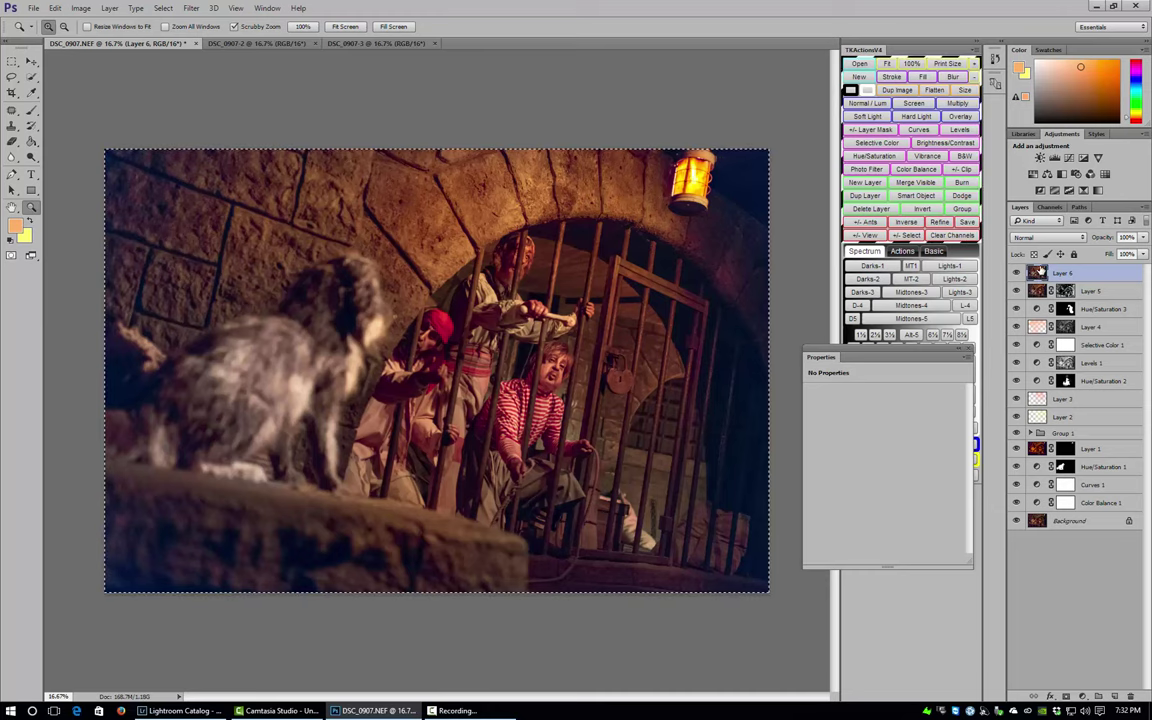
pyautogui.click(1050, 207)
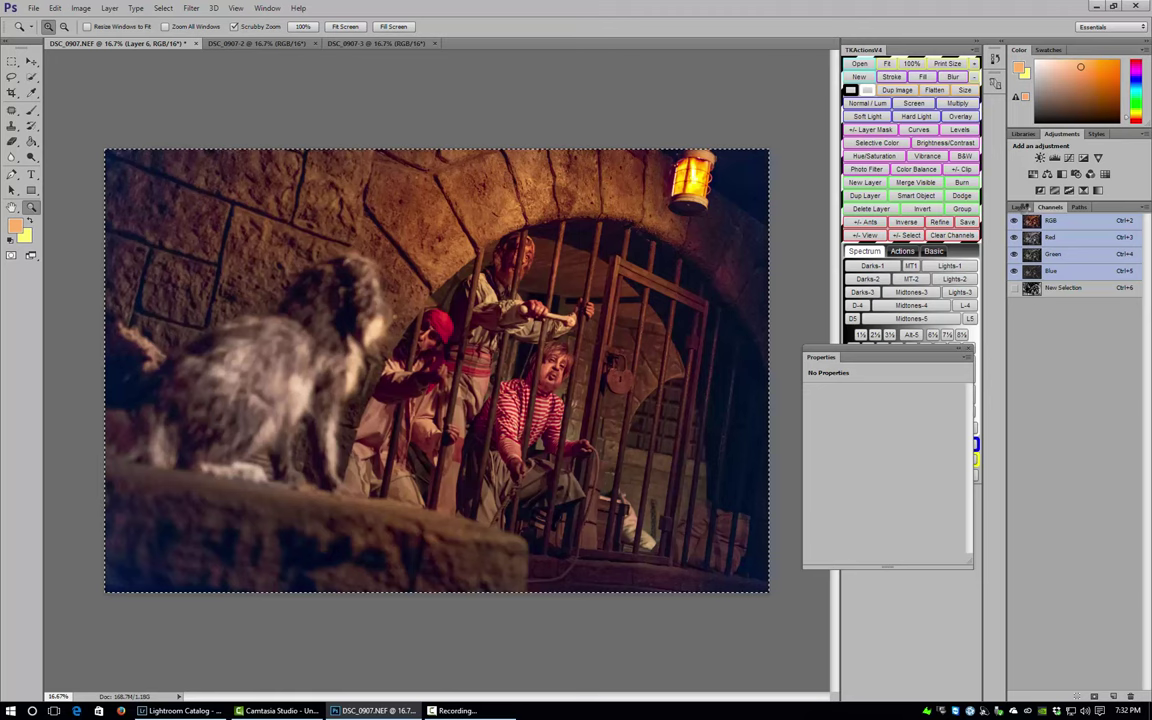
pyautogui.click(1021, 207)
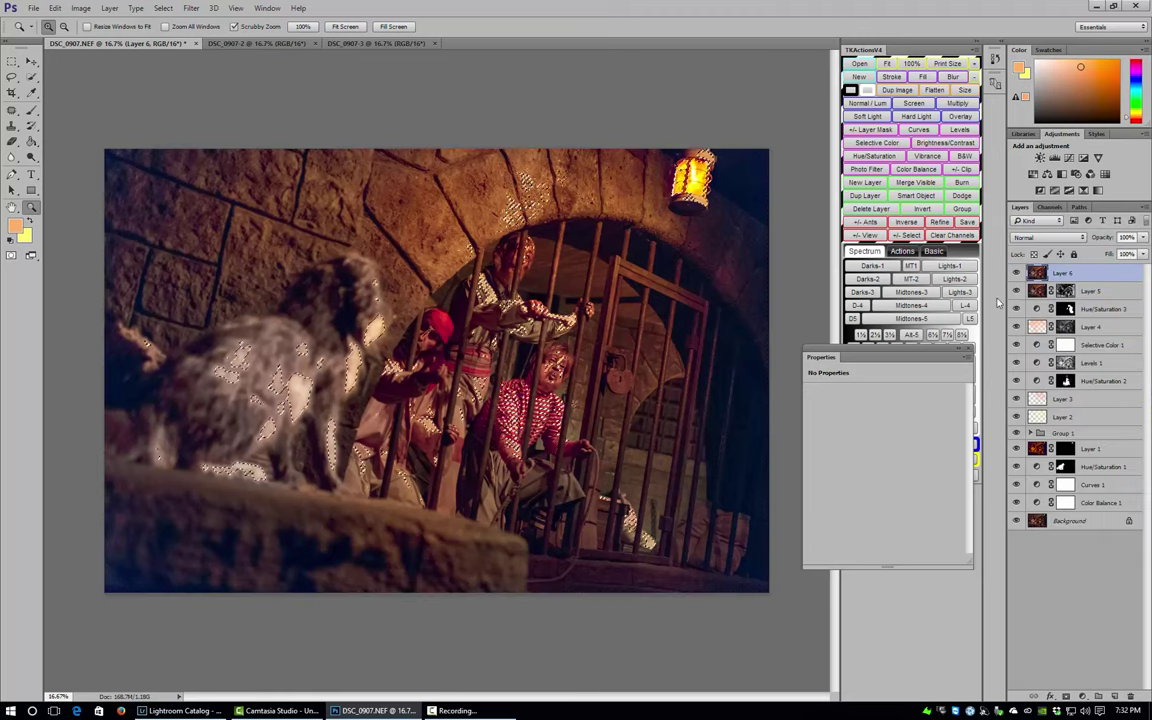
pyautogui.click(1066, 695)
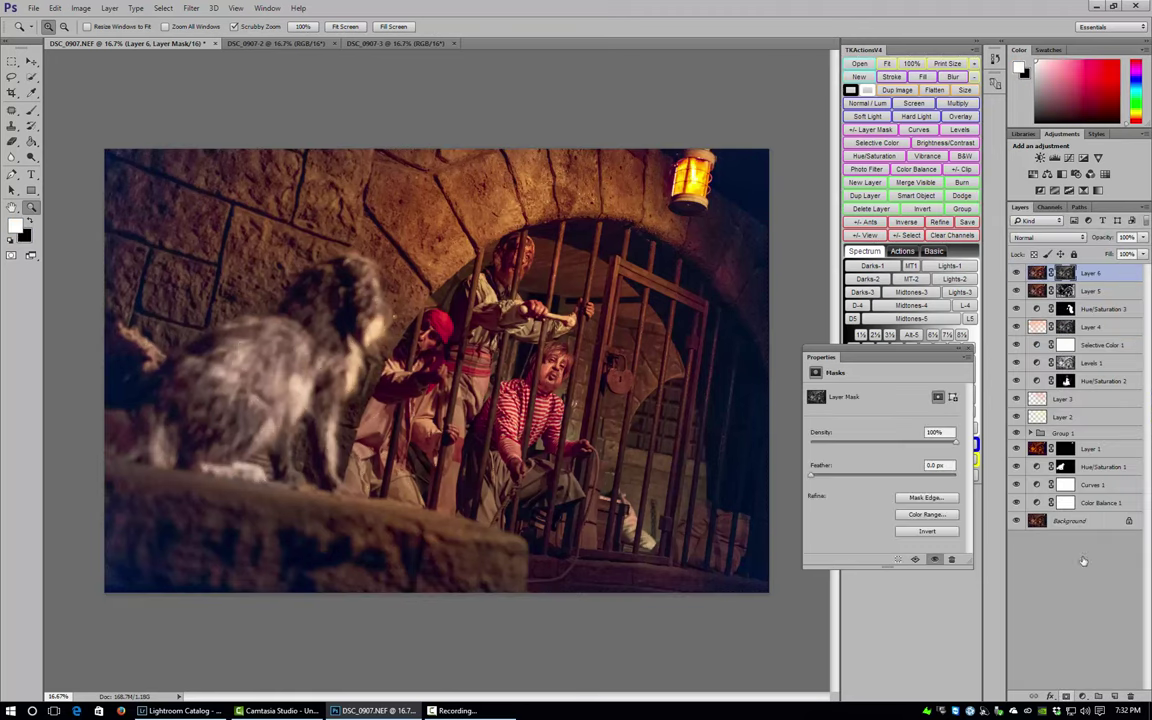
# Display the sharpened layer's mask on its own, apply Find Edges to it and invert the result.
pyautogui.keyDown('alt'); pyautogui.click(1066, 273); pyautogui.keyUp('alt')
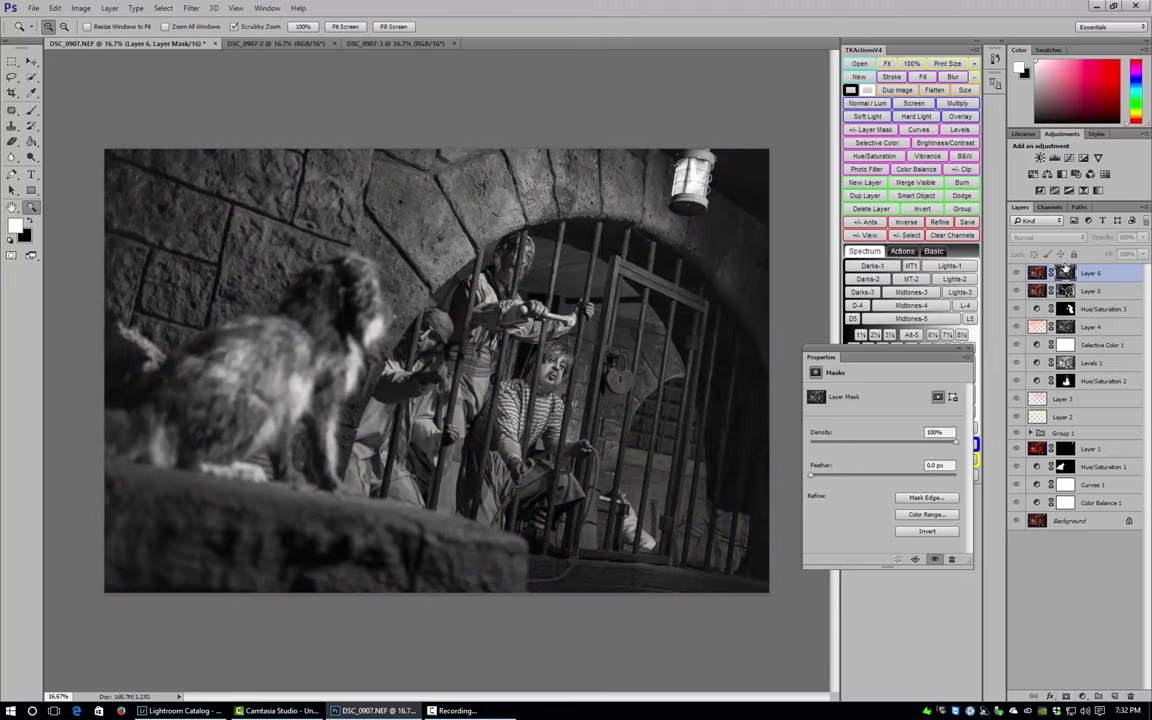
pyautogui.click(190, 8)
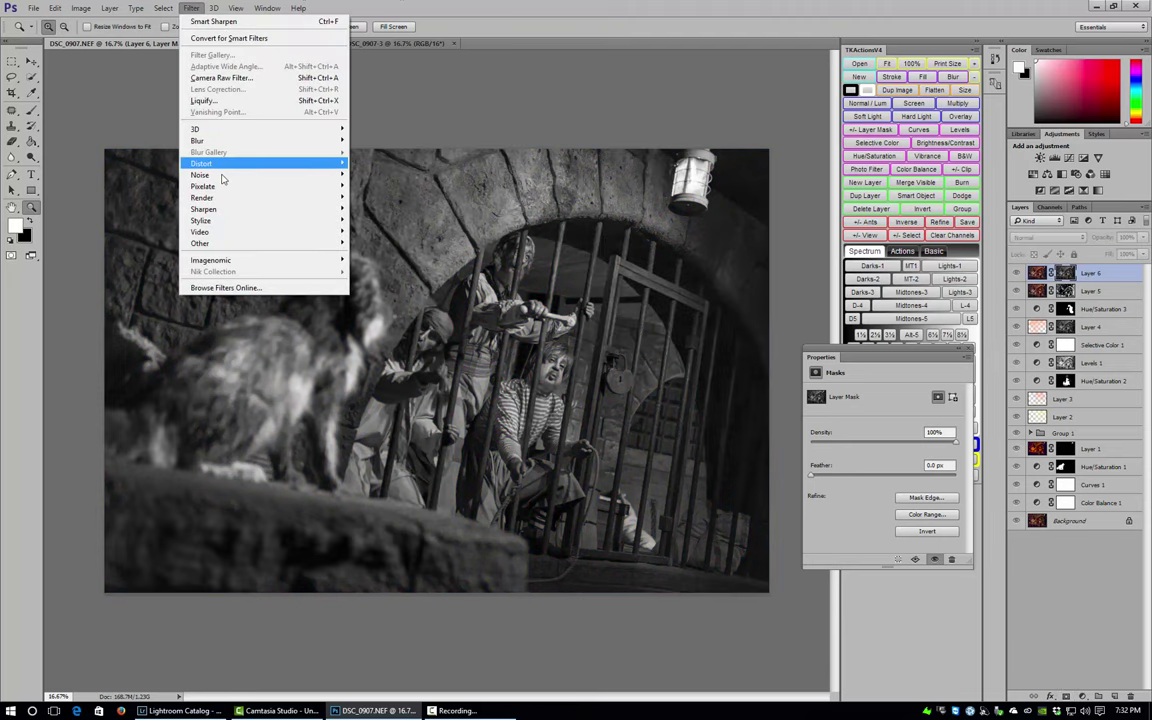
pyautogui.moveTo(232, 221)
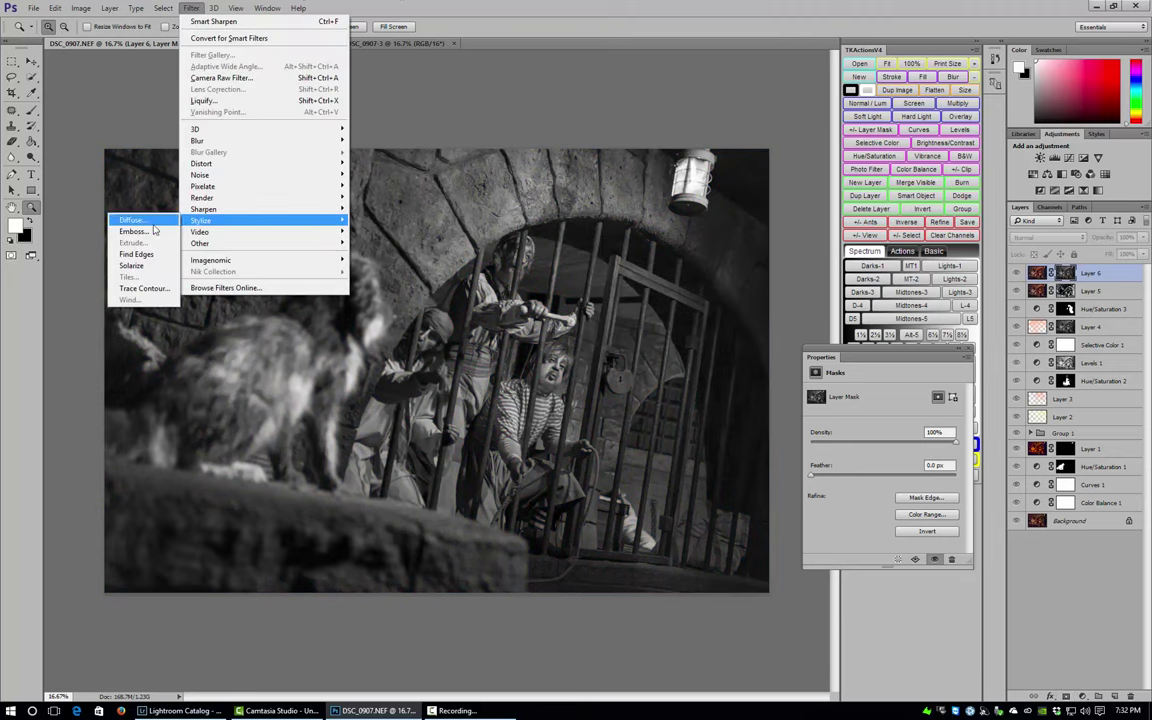
pyautogui.click(158, 254)
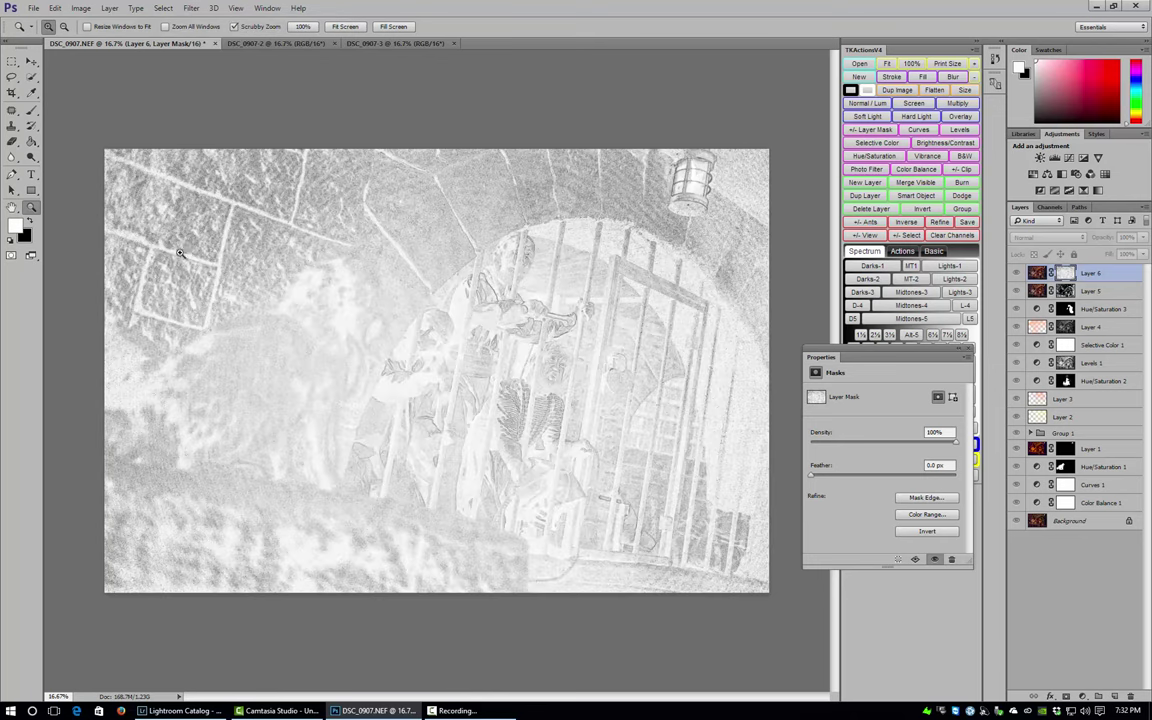
pyautogui.hotkey('ctrl', 'i')
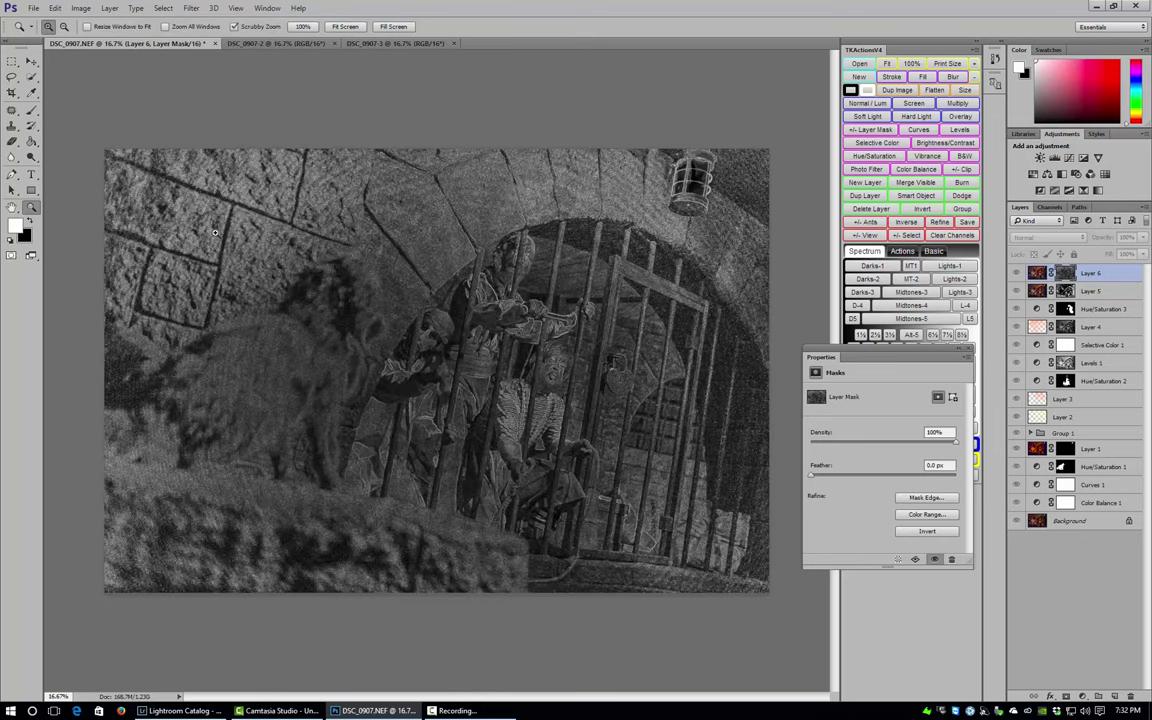
# Increase the edge mask's contrast with Levels, setting the input black point to 42 and the white point to 82.
pyautogui.hotkey('ctrl', 'l')
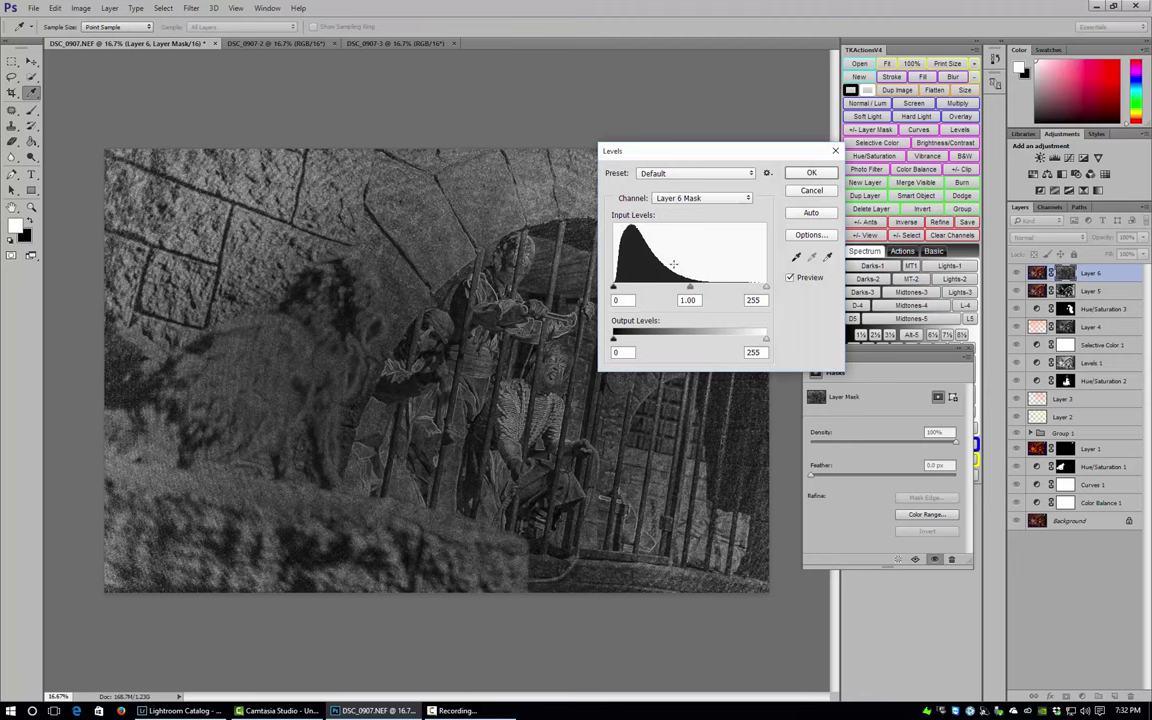
pyautogui.moveTo(614, 289); pyautogui.dragTo(650, 289)
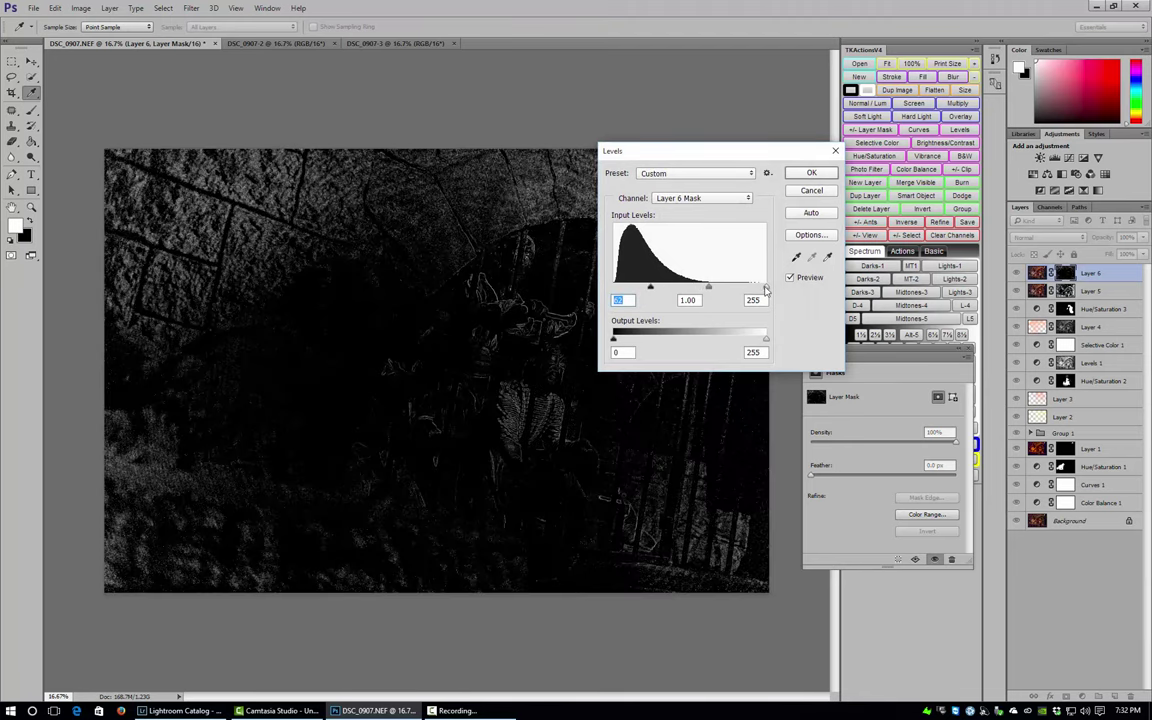
pyautogui.moveTo(763, 290); pyautogui.dragTo(667, 289)
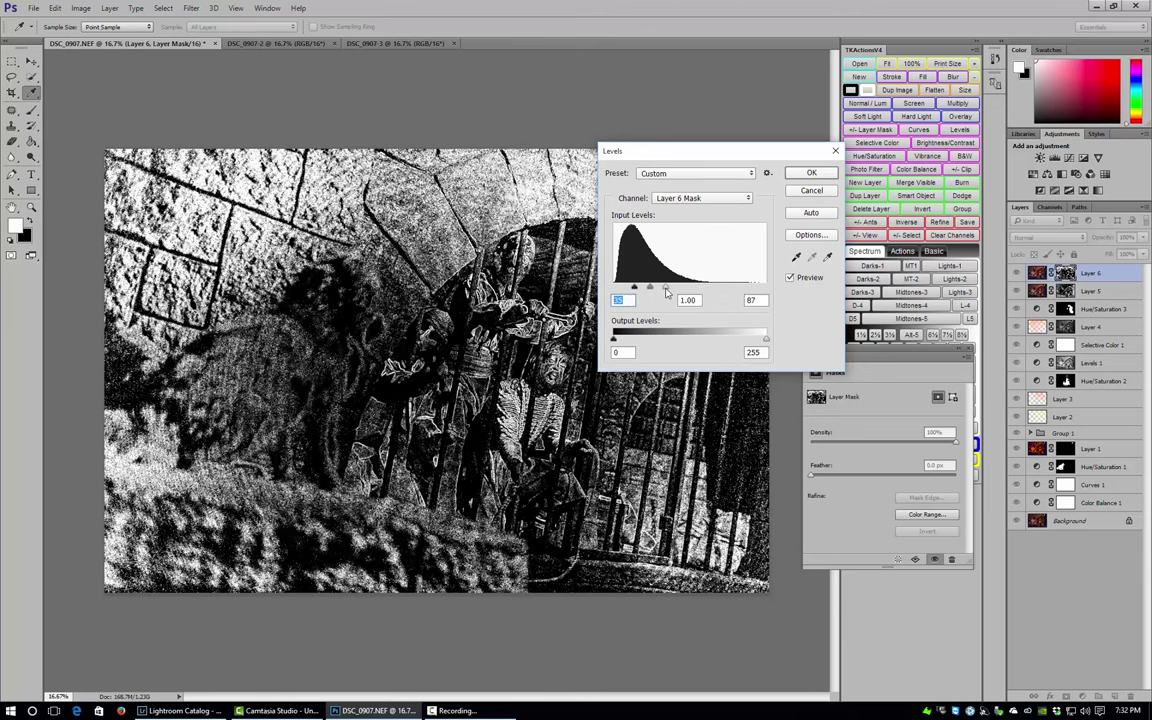
pyautogui.moveTo(666, 290); pyautogui.dragTo(663, 289)
pyautogui.press('Tab')
pyautogui.press('Tab')
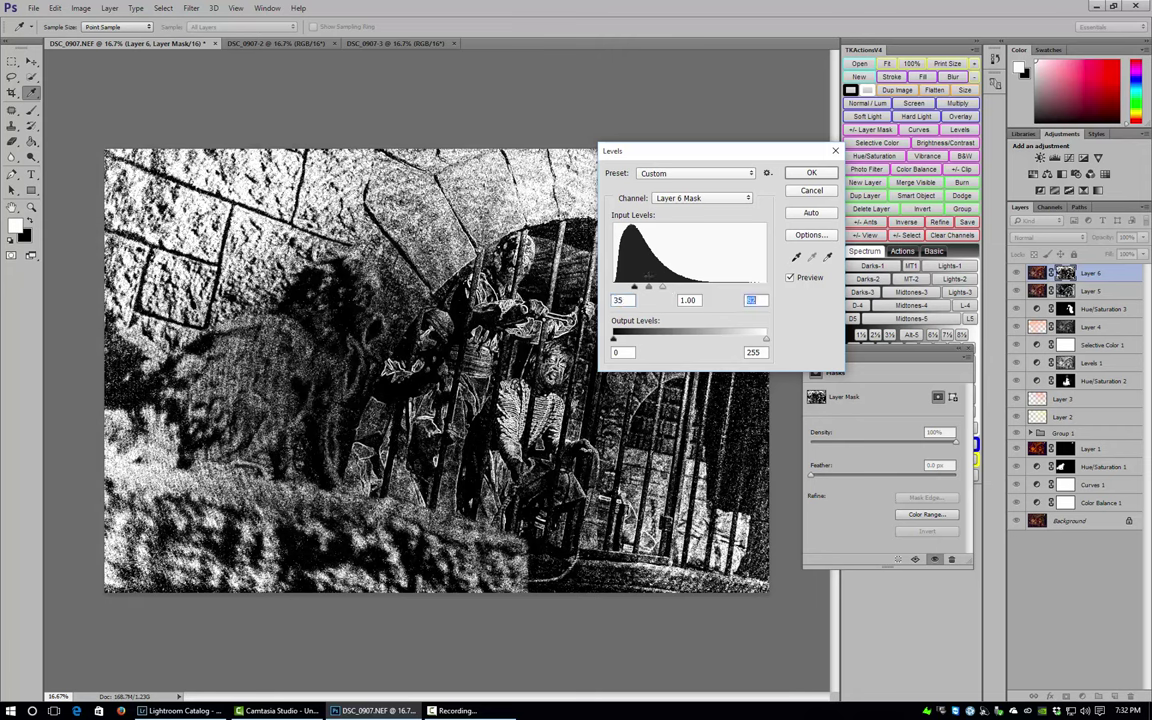
pyautogui.moveTo(635, 289); pyautogui.dragTo(641, 289)
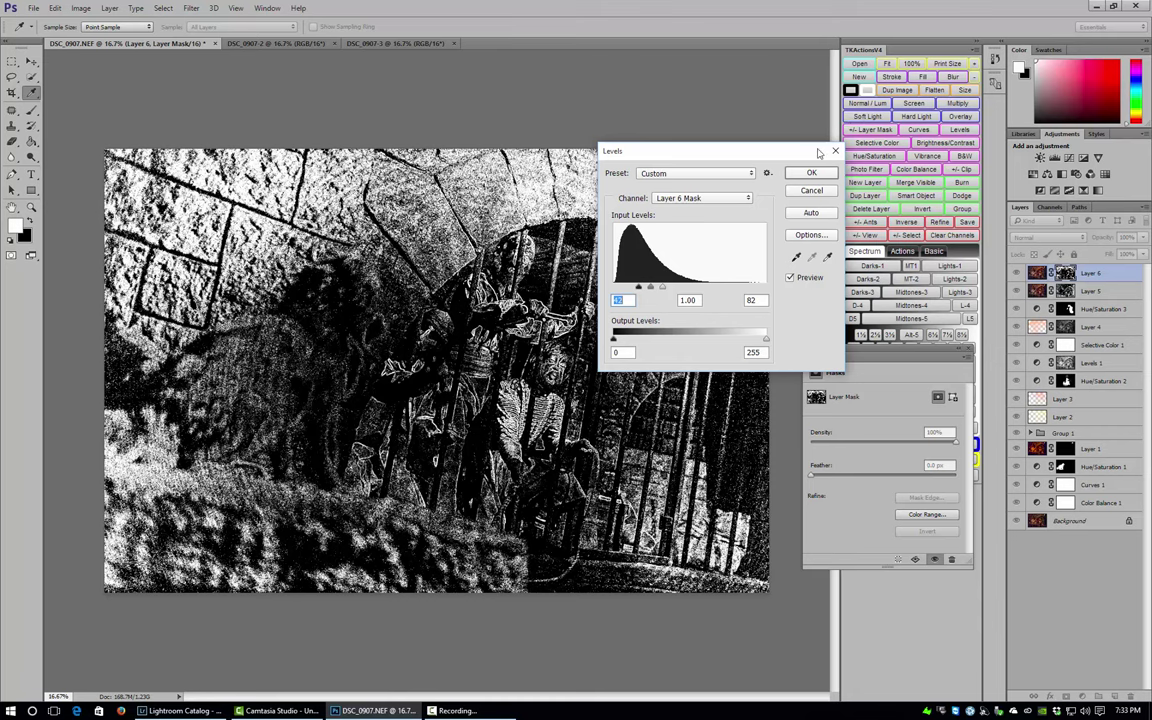
pyautogui.click(811, 172)
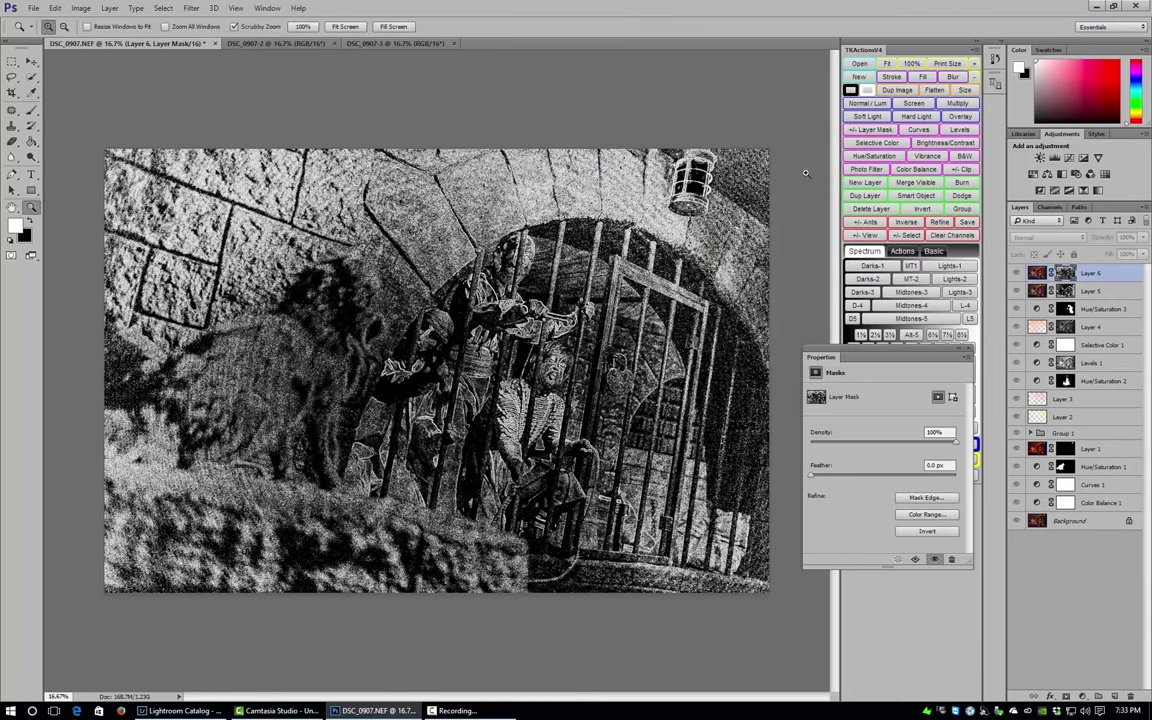
# Soften the edge mask with a 5-pixel Gaussian Blur and return to the sharpened layer's color image.
pyautogui.click(190, 8)
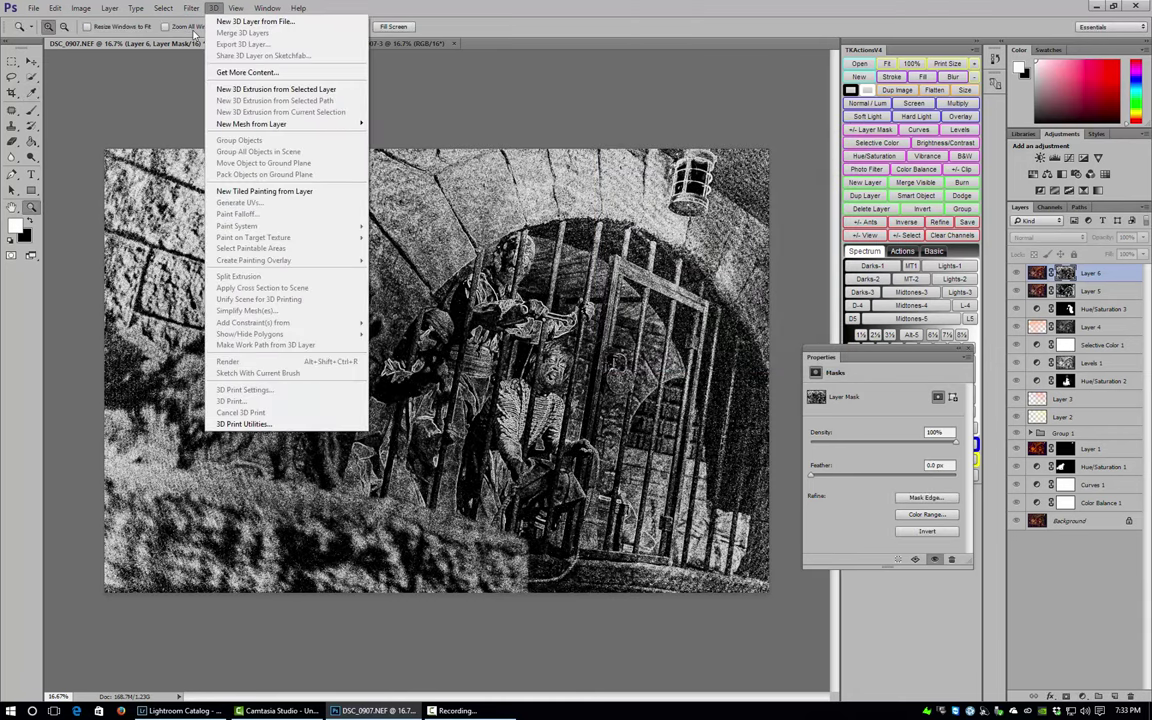
pyautogui.moveTo(197, 140)
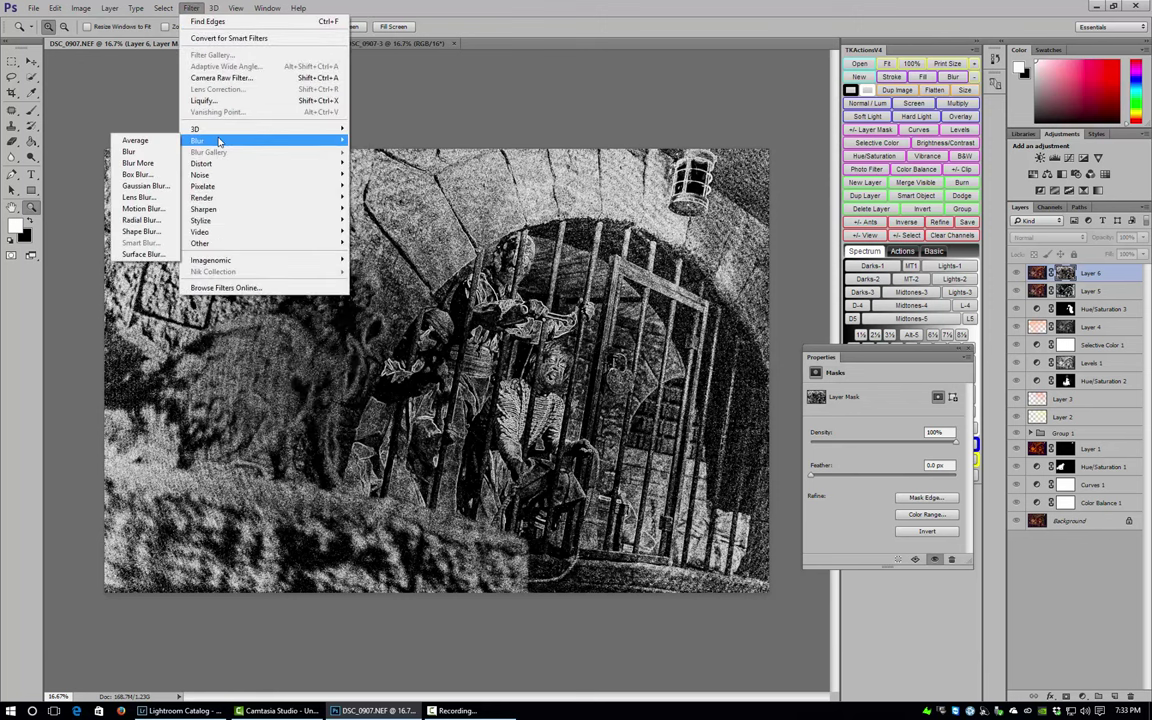
pyautogui.click(145, 186)
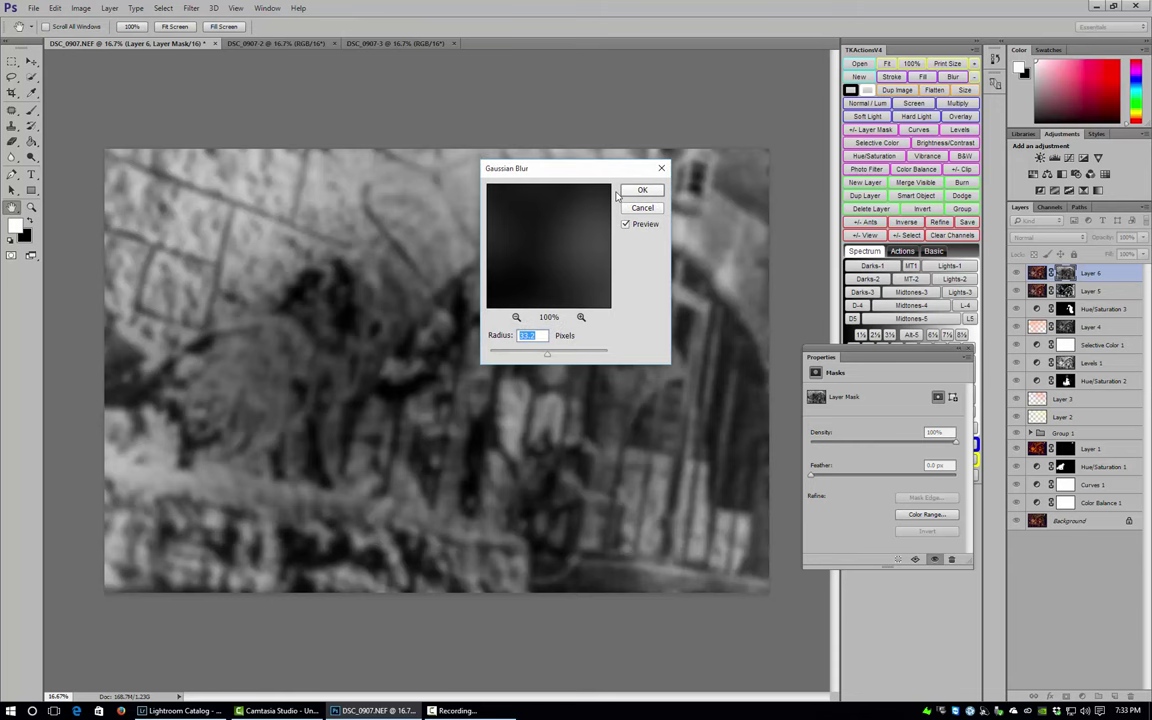
pyautogui.write('5')
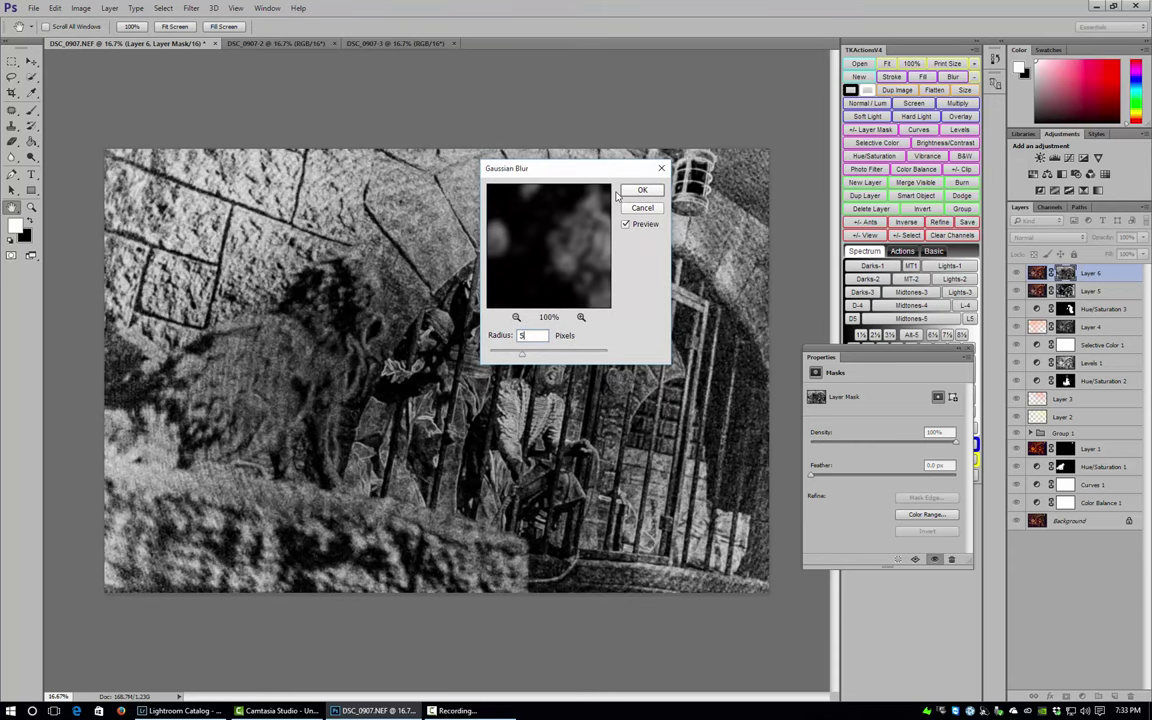
pyautogui.press('Return')
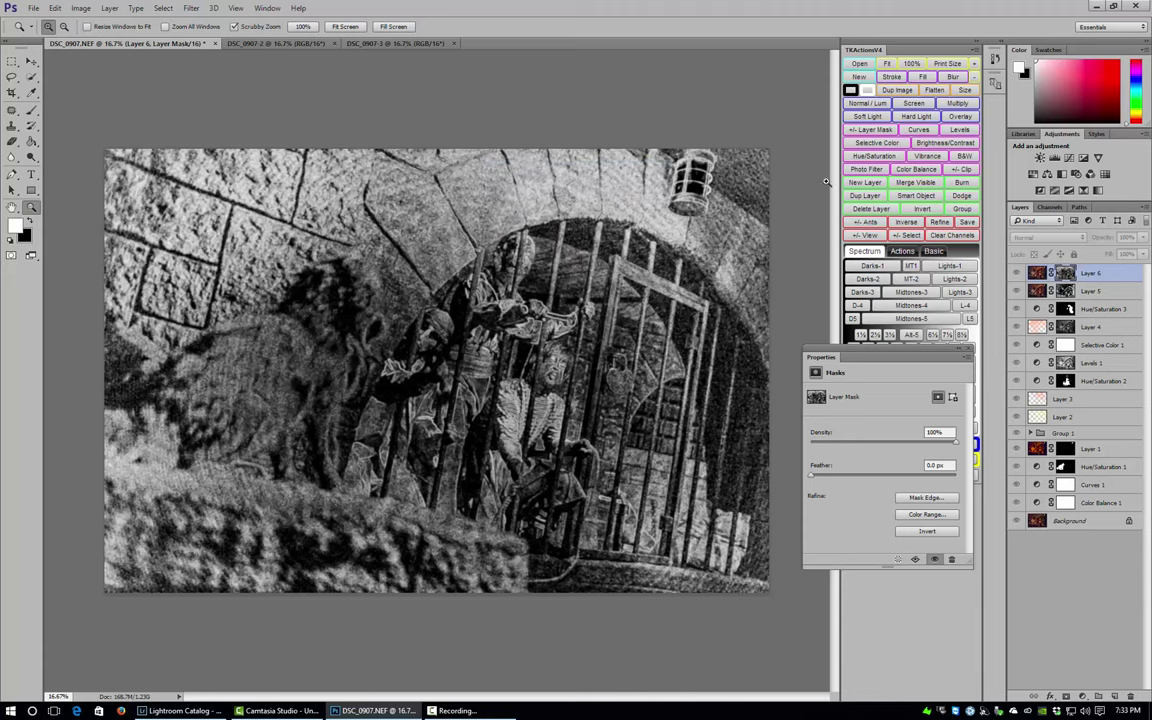
pyautogui.click(1037, 272)
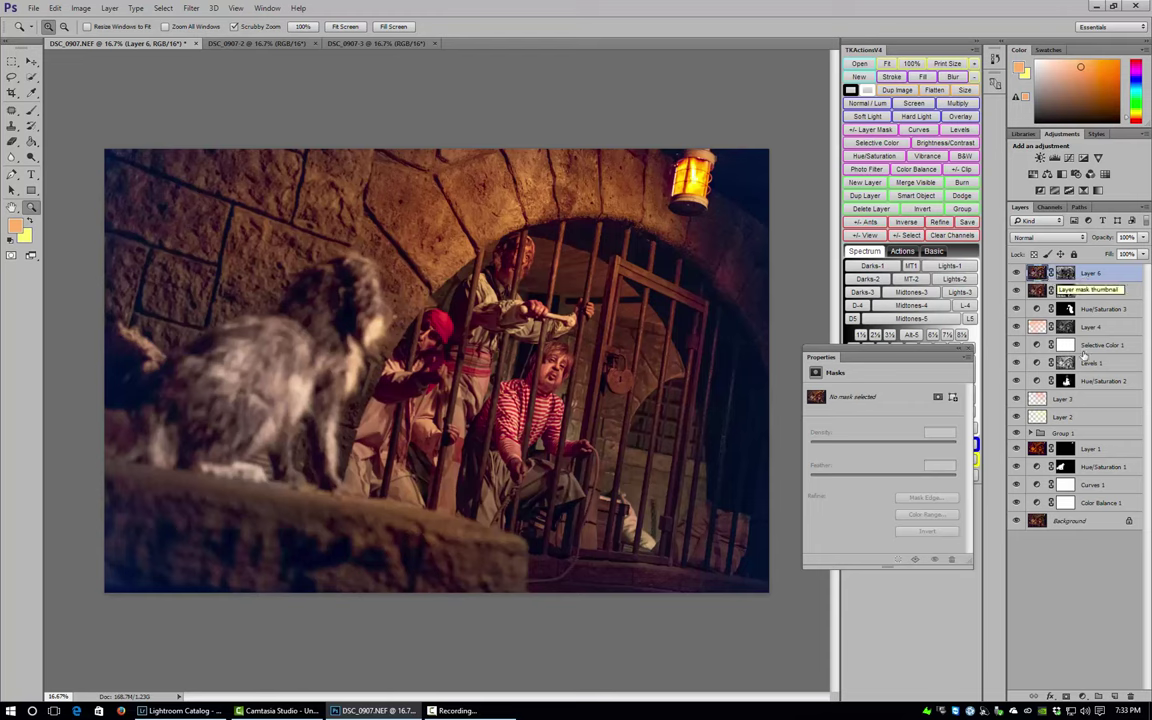
# Group all layers above the Background and compare the photo with the group hidden and shown.
pyautogui.keyDown('shift'); pyautogui.click(1107, 503); pyautogui.keyUp('shift')
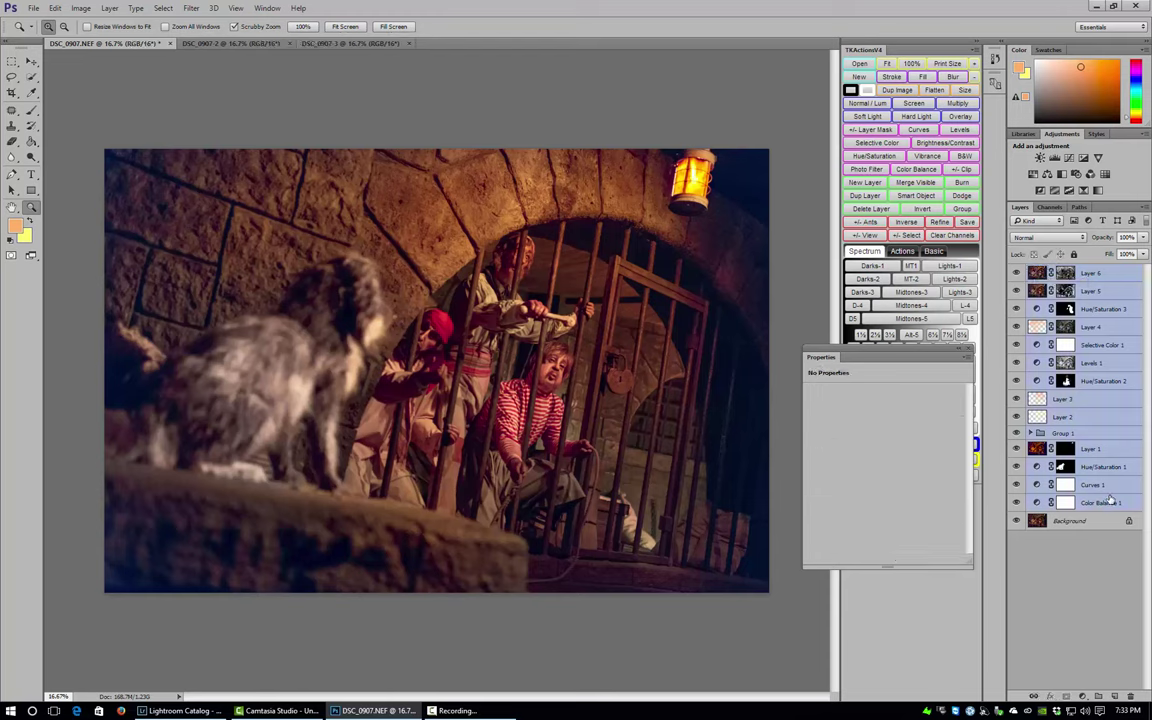
pyautogui.hotkey('ctrl', 'g')
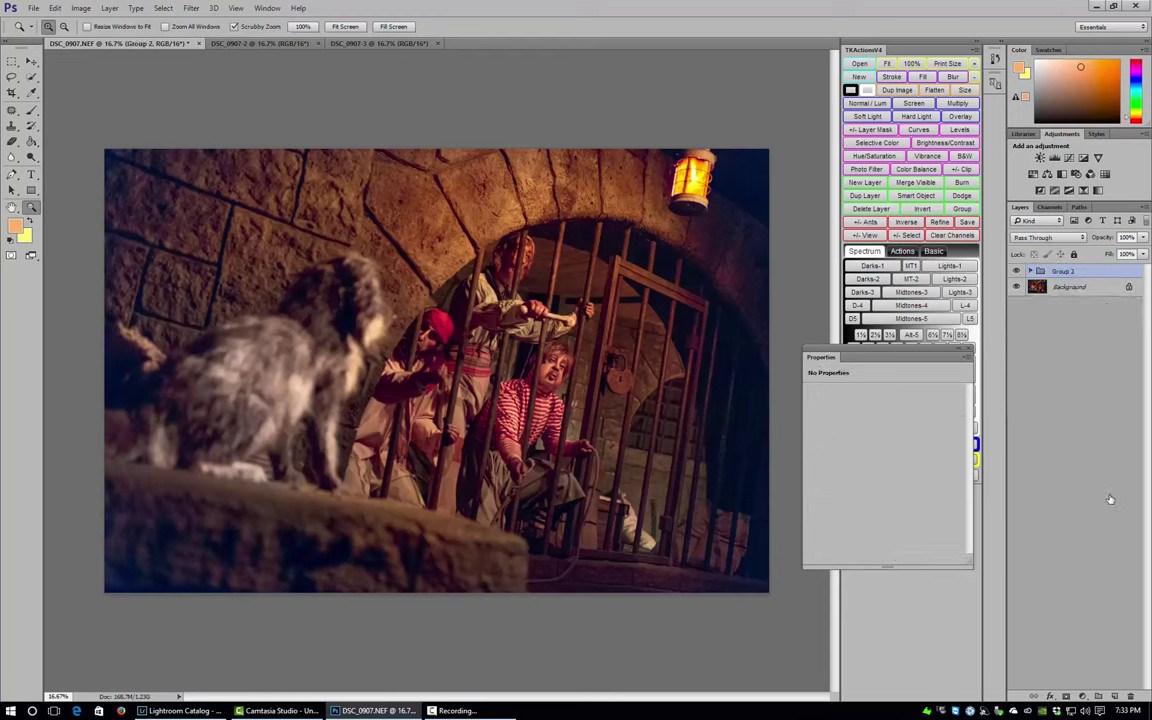
pyautogui.click(1018, 272)
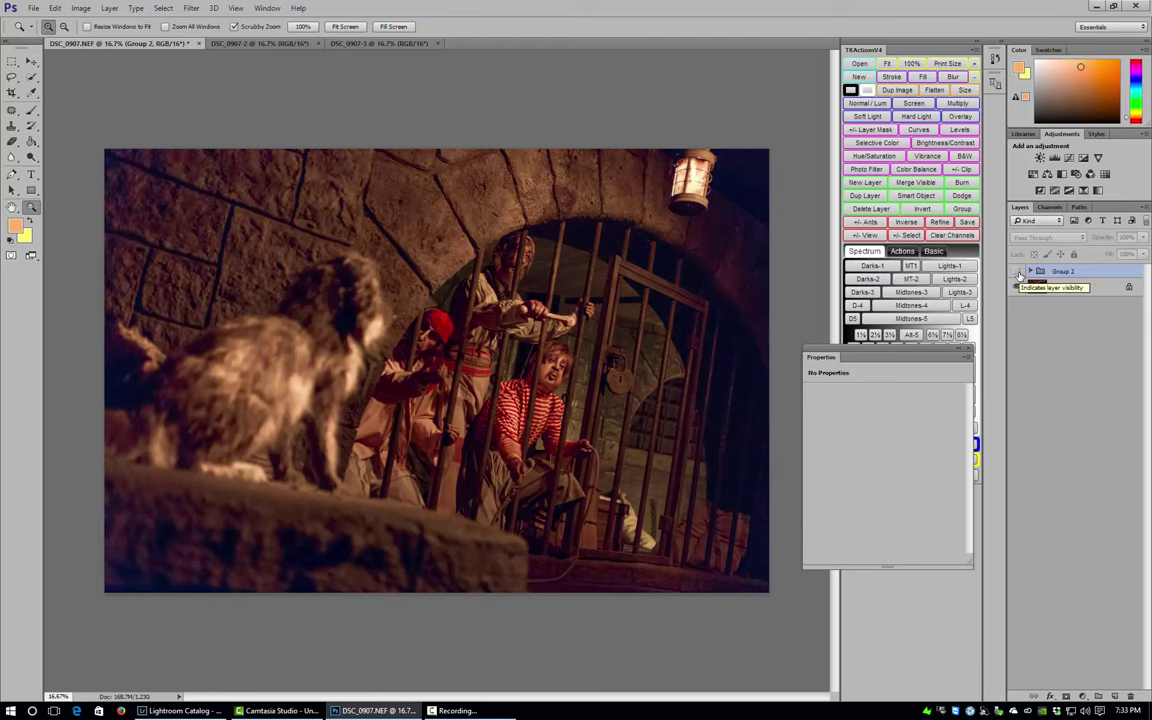
pyautogui.click(1018, 272)
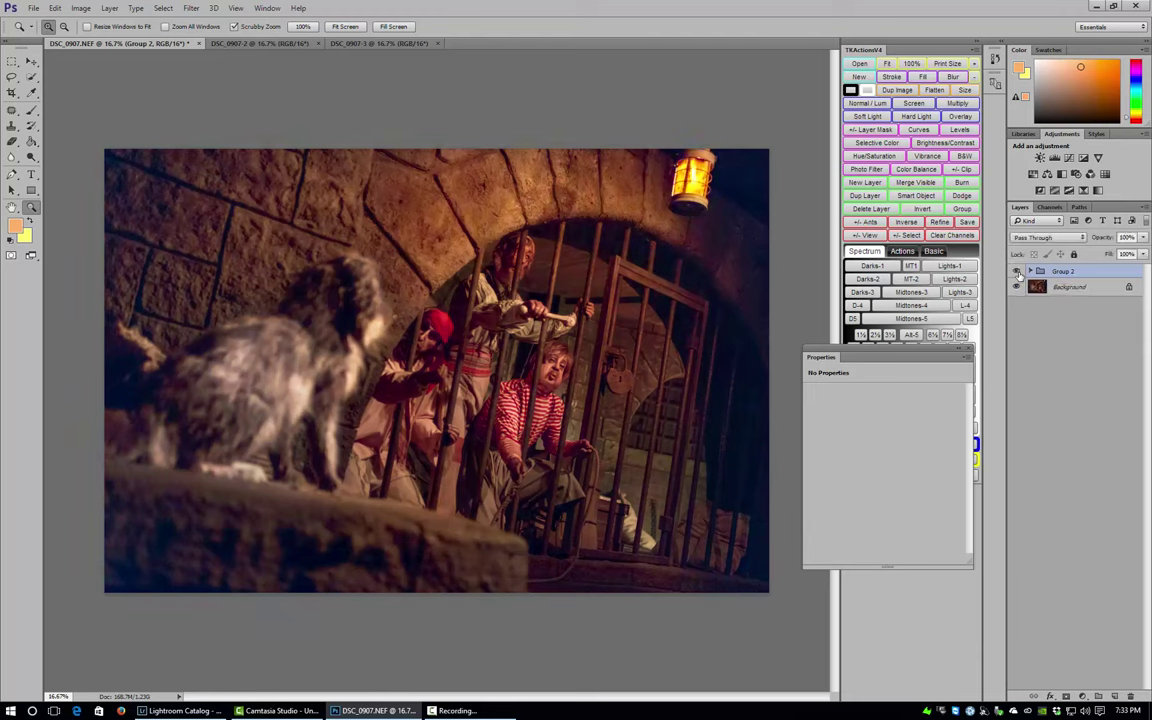